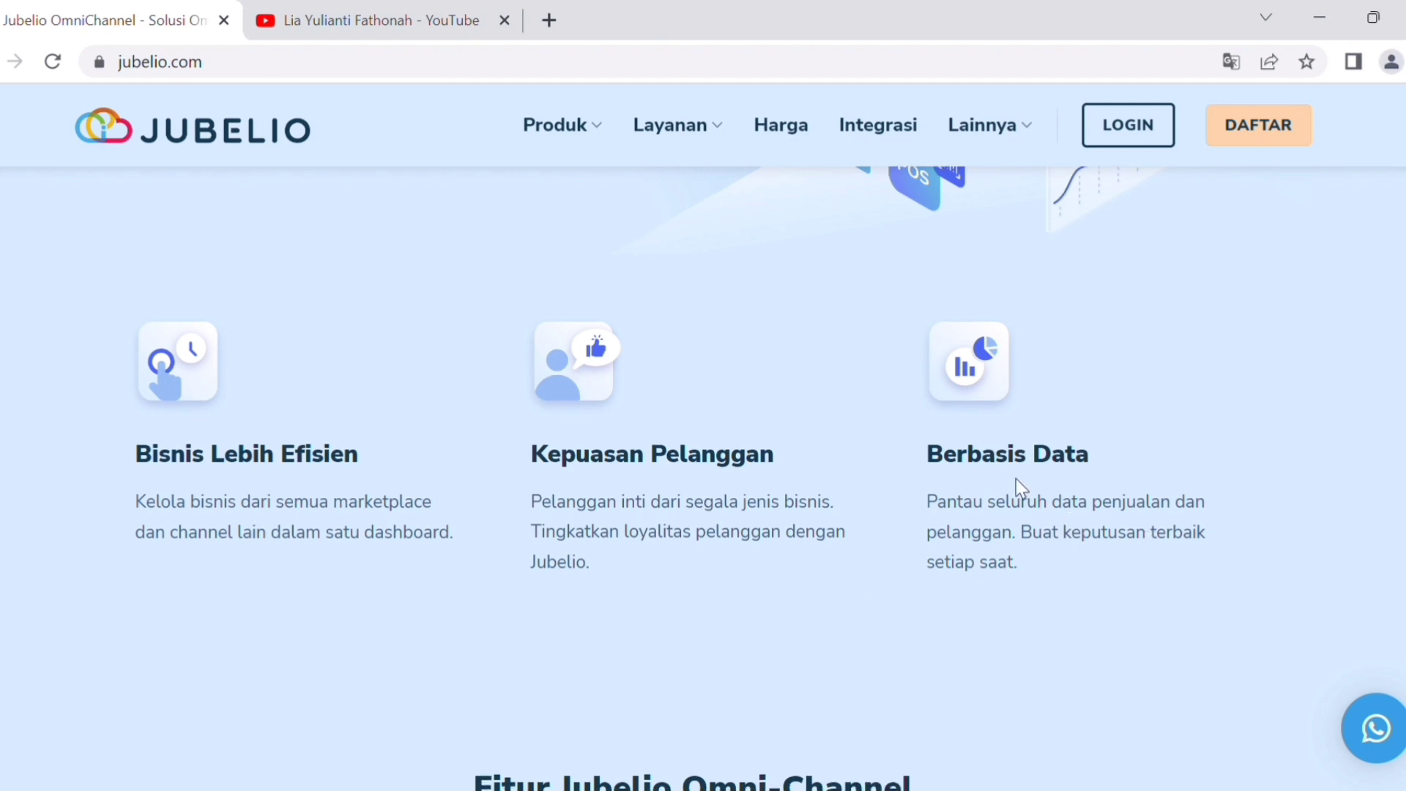
Examine the Katalog, Pesanan and Persediaan descriptions in the Fitur Jubelio Omni-Channel section of the homepage.
scroll(1018, 487, "down", 5)
scroll(1026, 476, "down", 1)
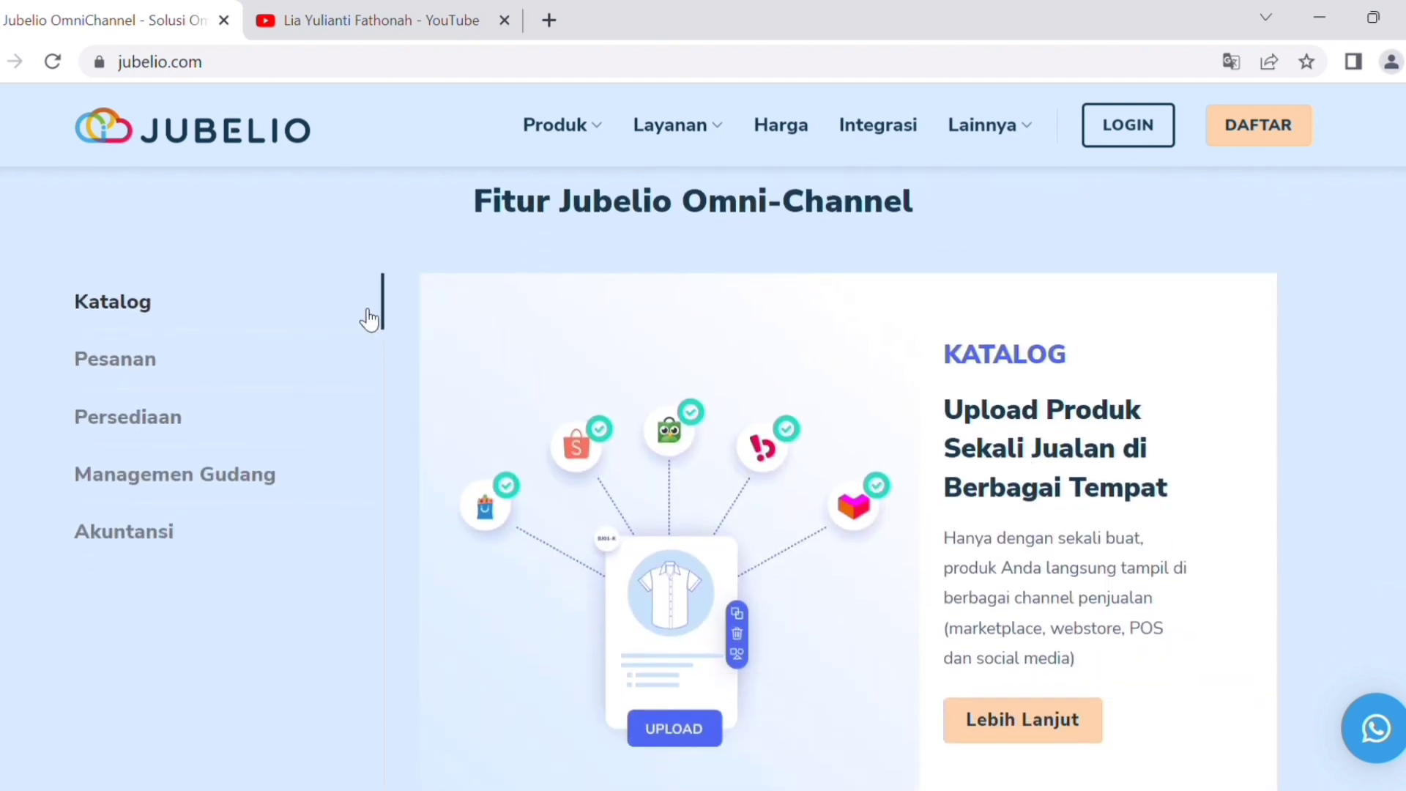
left_click(115, 359)
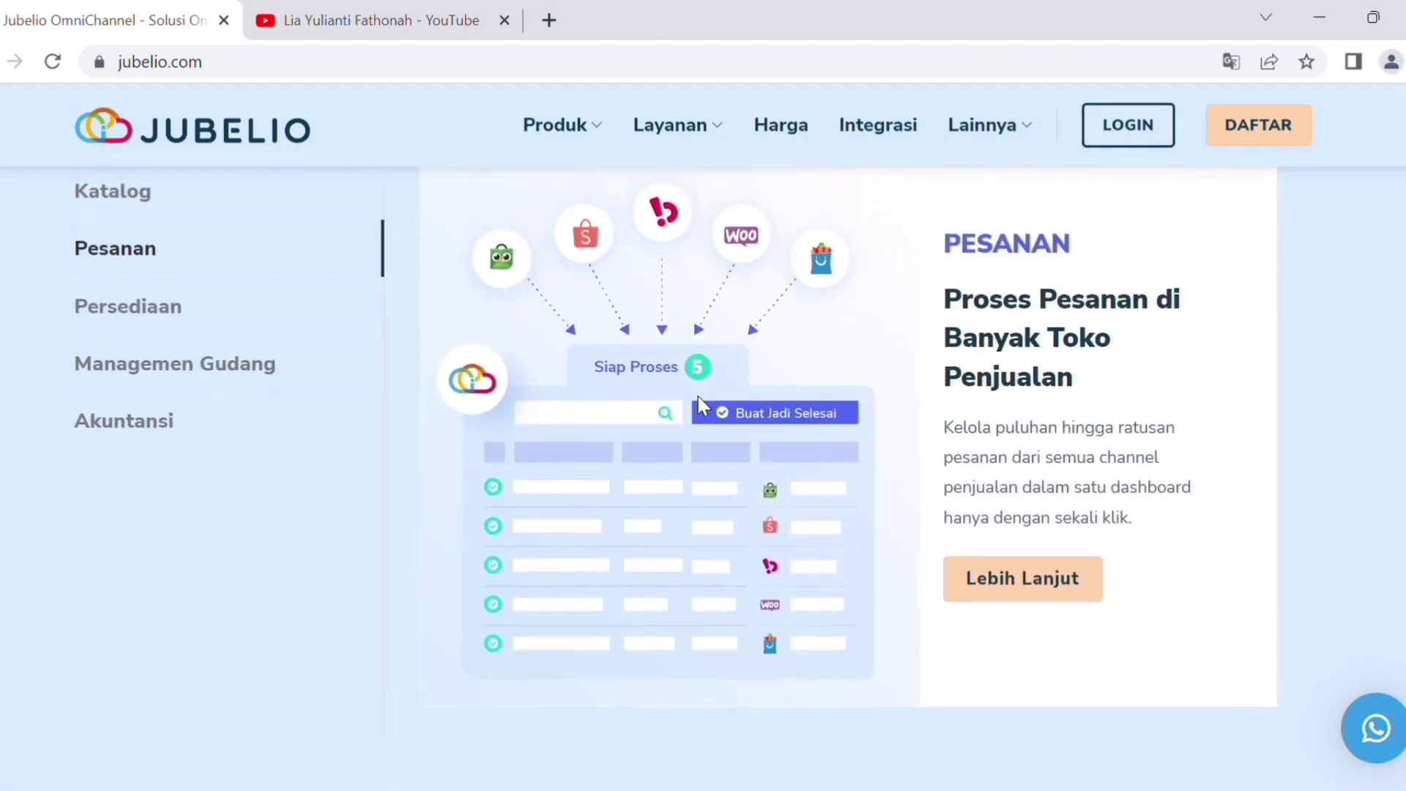
scroll(592, 367, "down", 1)
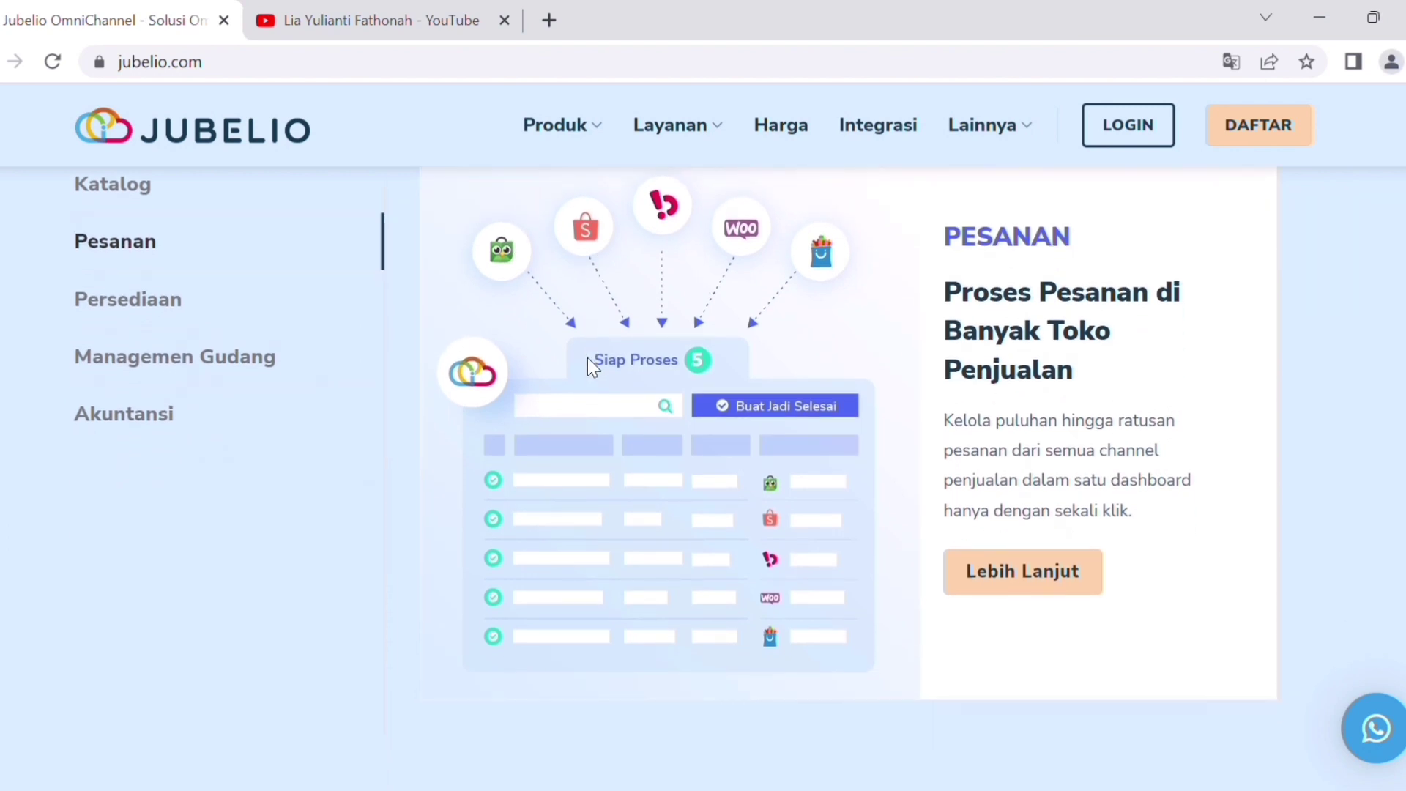
left_click(176, 308)
scroll(737, 366, "up", 2)
scroll(737, 366, "down", 2)
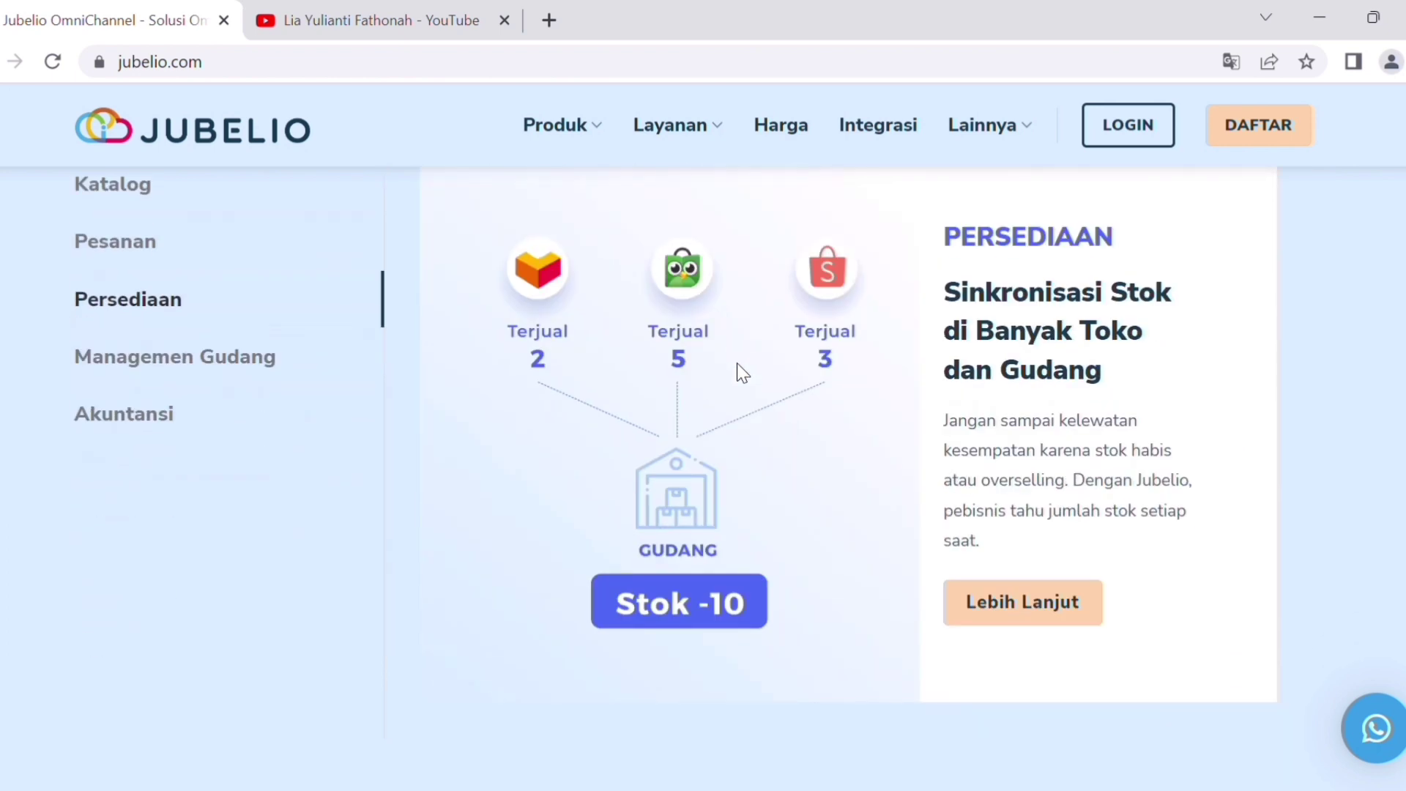
scroll(778, 393, "up", 2)
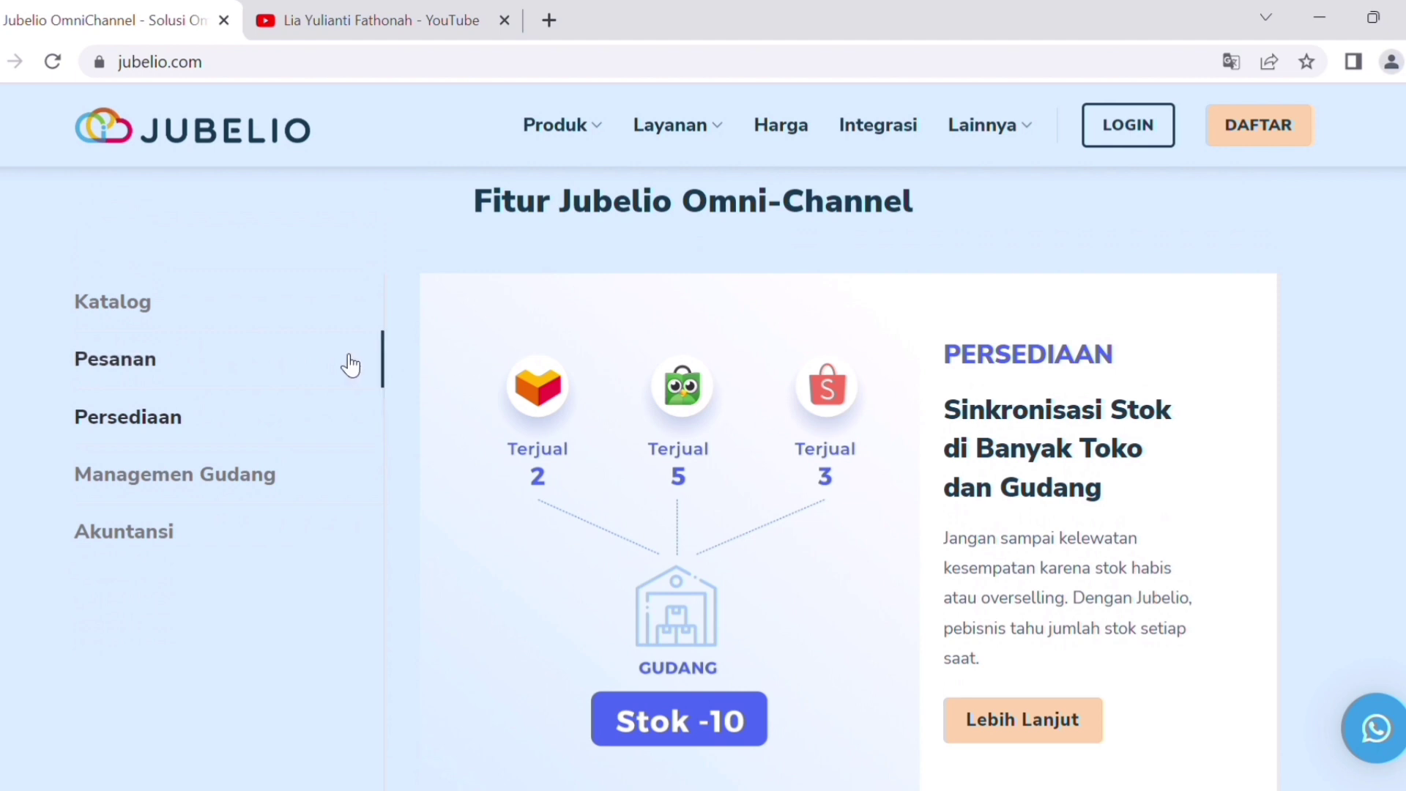
Read the Managemen Gudang and Akuntansi feature descriptions on the Jubelio homepage.
left_click(207, 491)
scroll(603, 485, "down", 2)
scroll(659, 480, "up", 2)
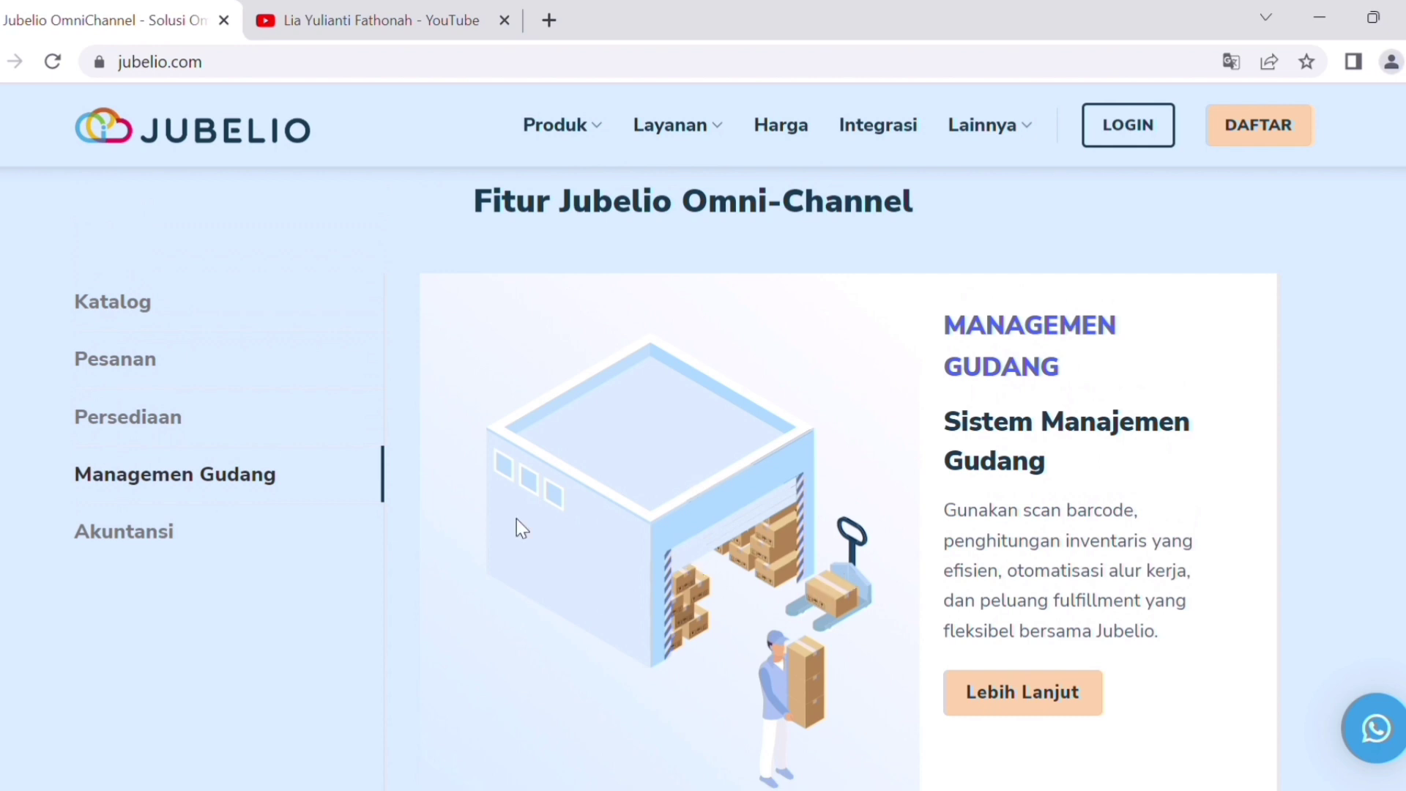
left_click(180, 529)
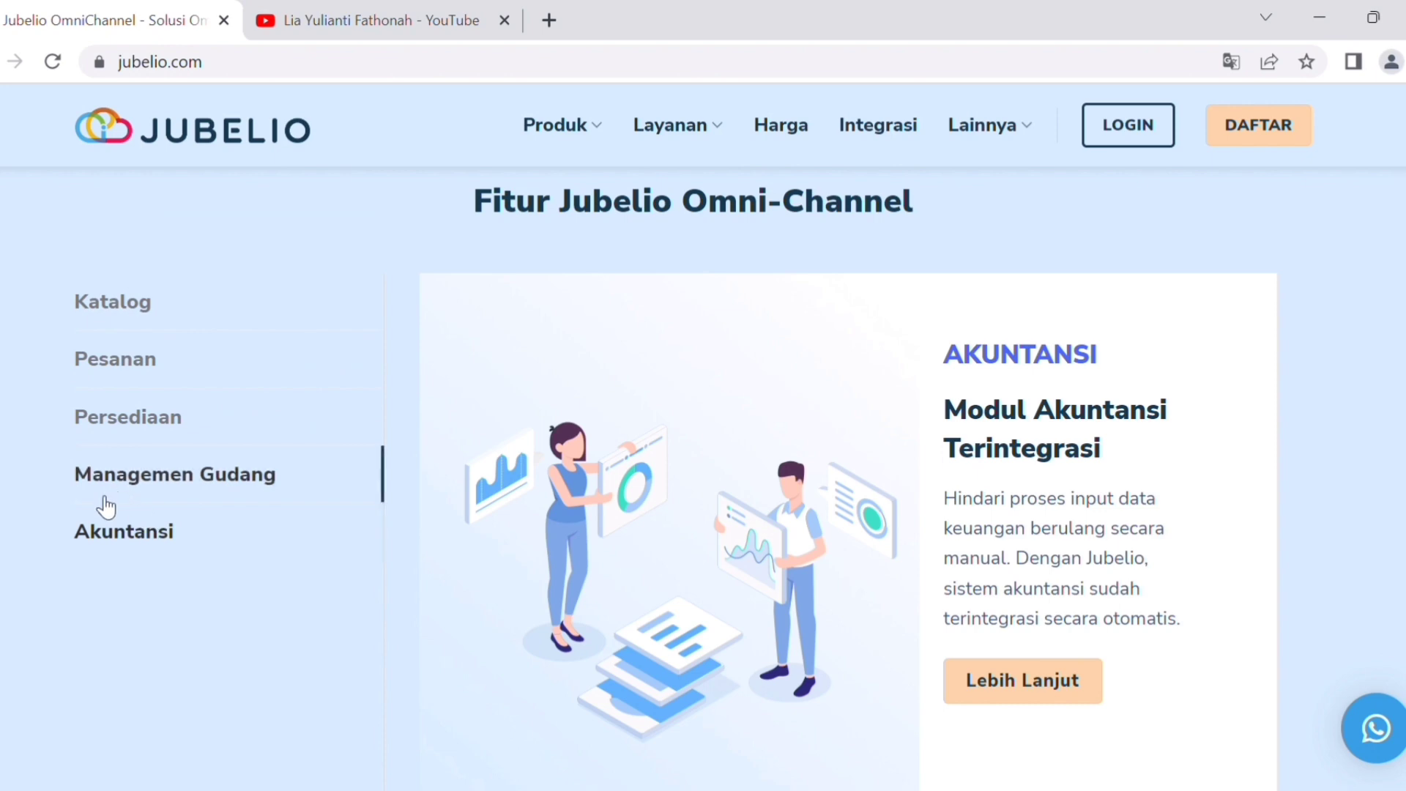
scroll(119, 503, "up", 2)
scroll(119, 503, "down", 15)
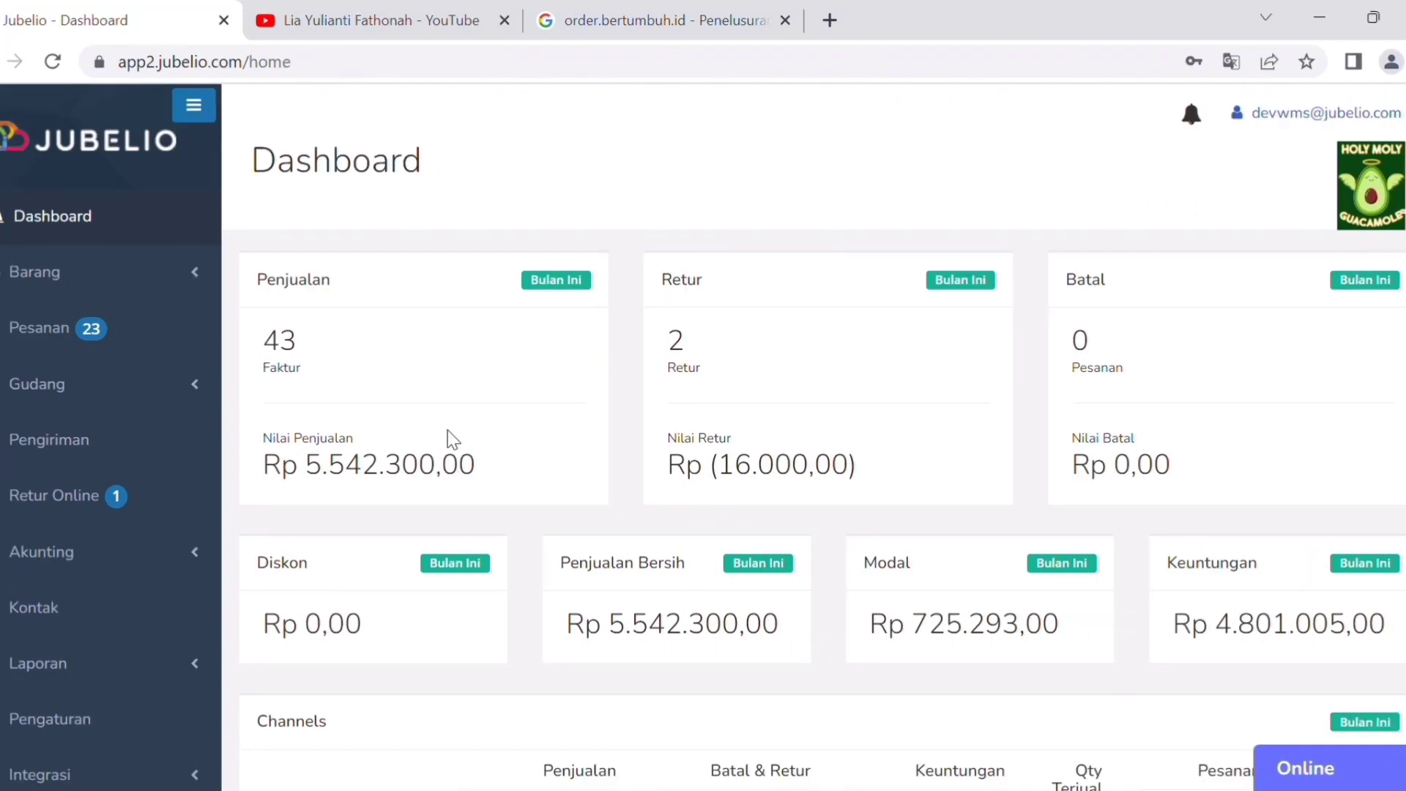
Review the dashboard's channel sales, sales and returns chart, best-selling items and Monitor Barang stock overview.
scroll(451, 433, "down", 15)
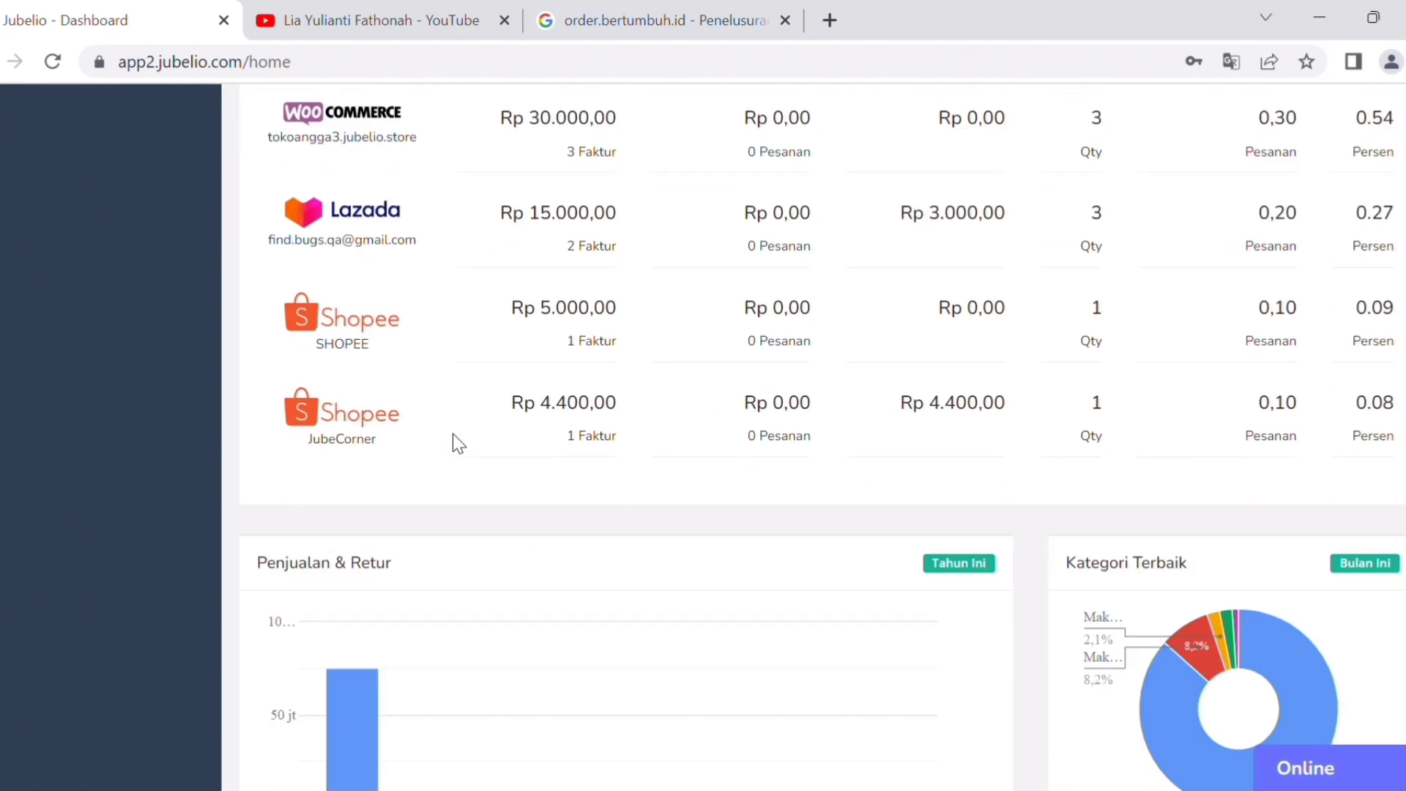
scroll(455, 434, "down", 5)
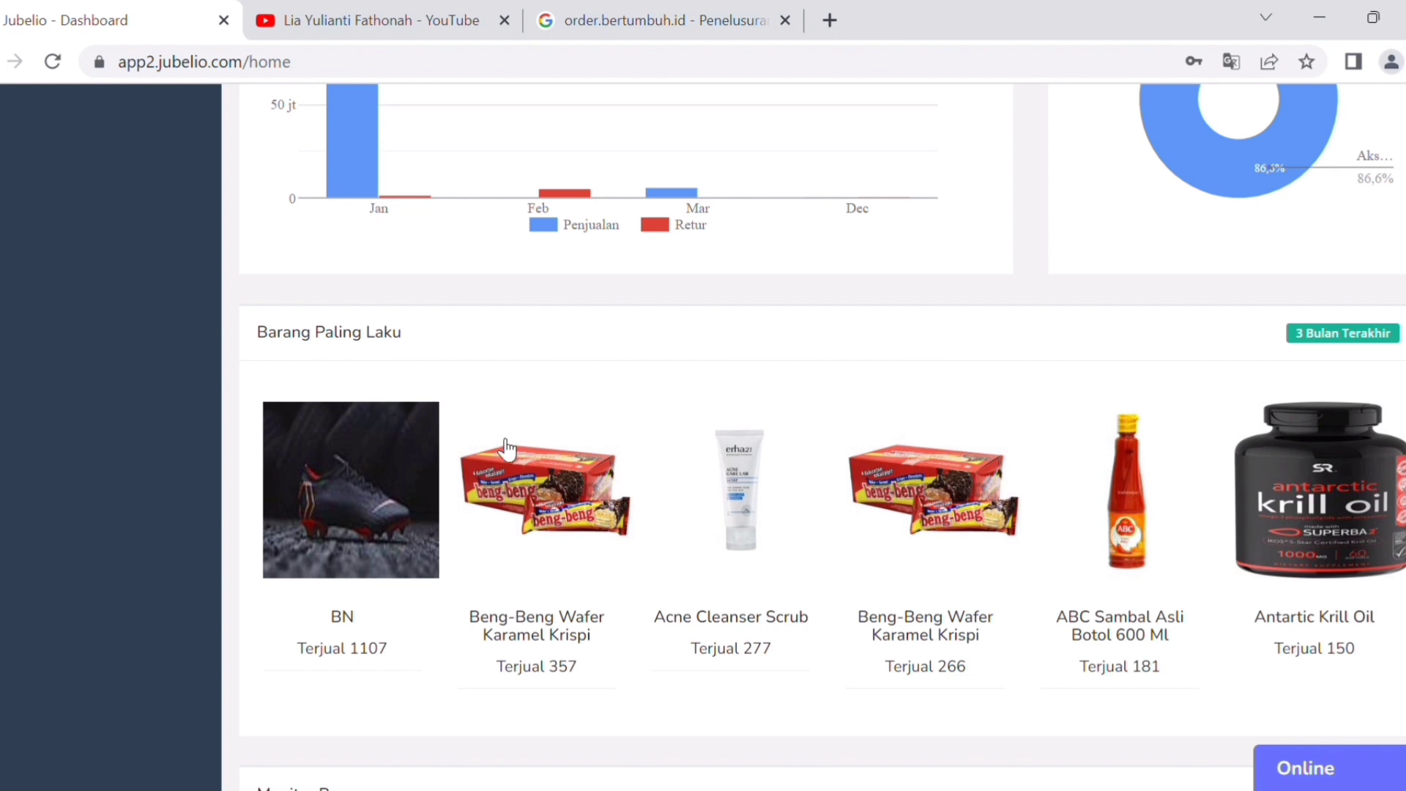
scroll(504, 447, "down", 2)
scroll(506, 447, "down", 3)
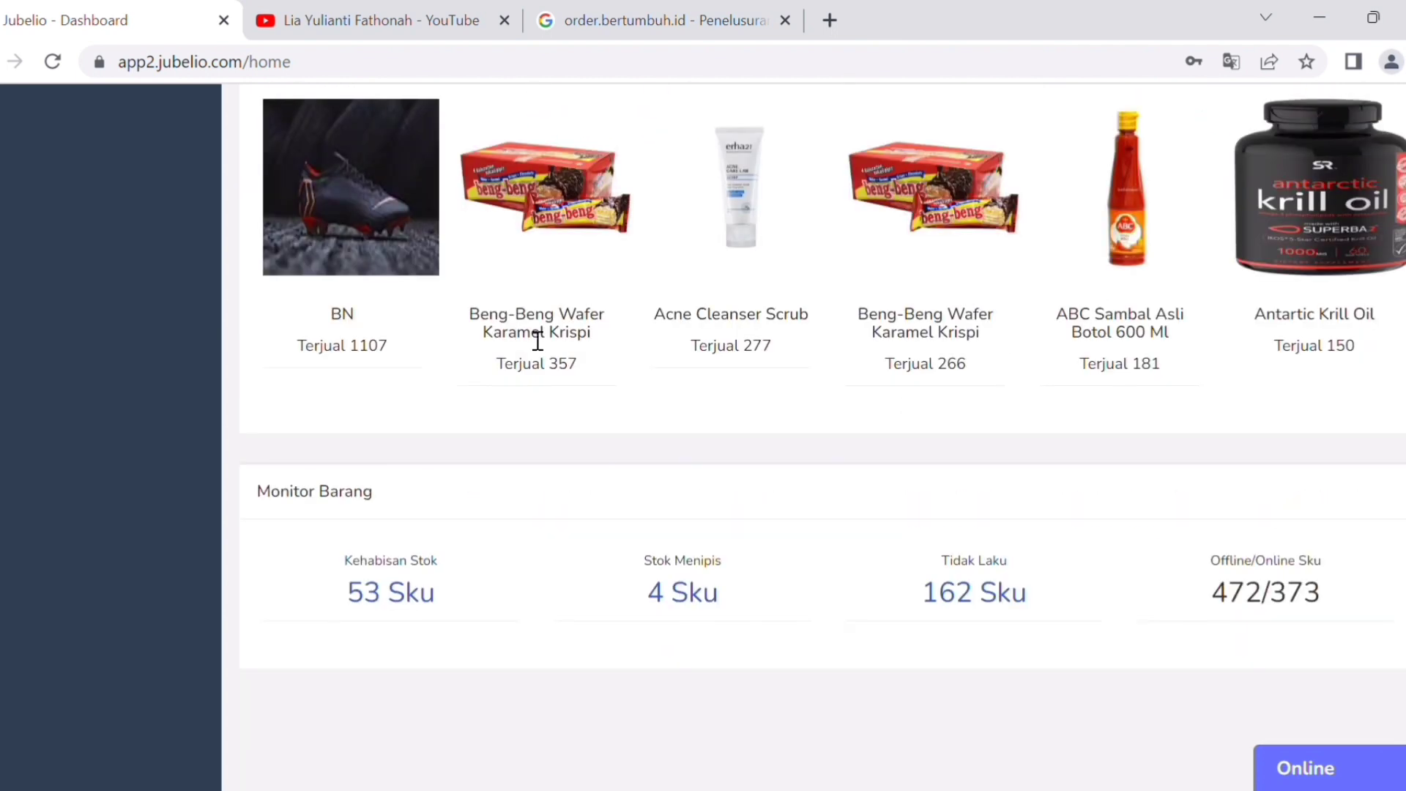
scroll(868, 364, "up", 12)
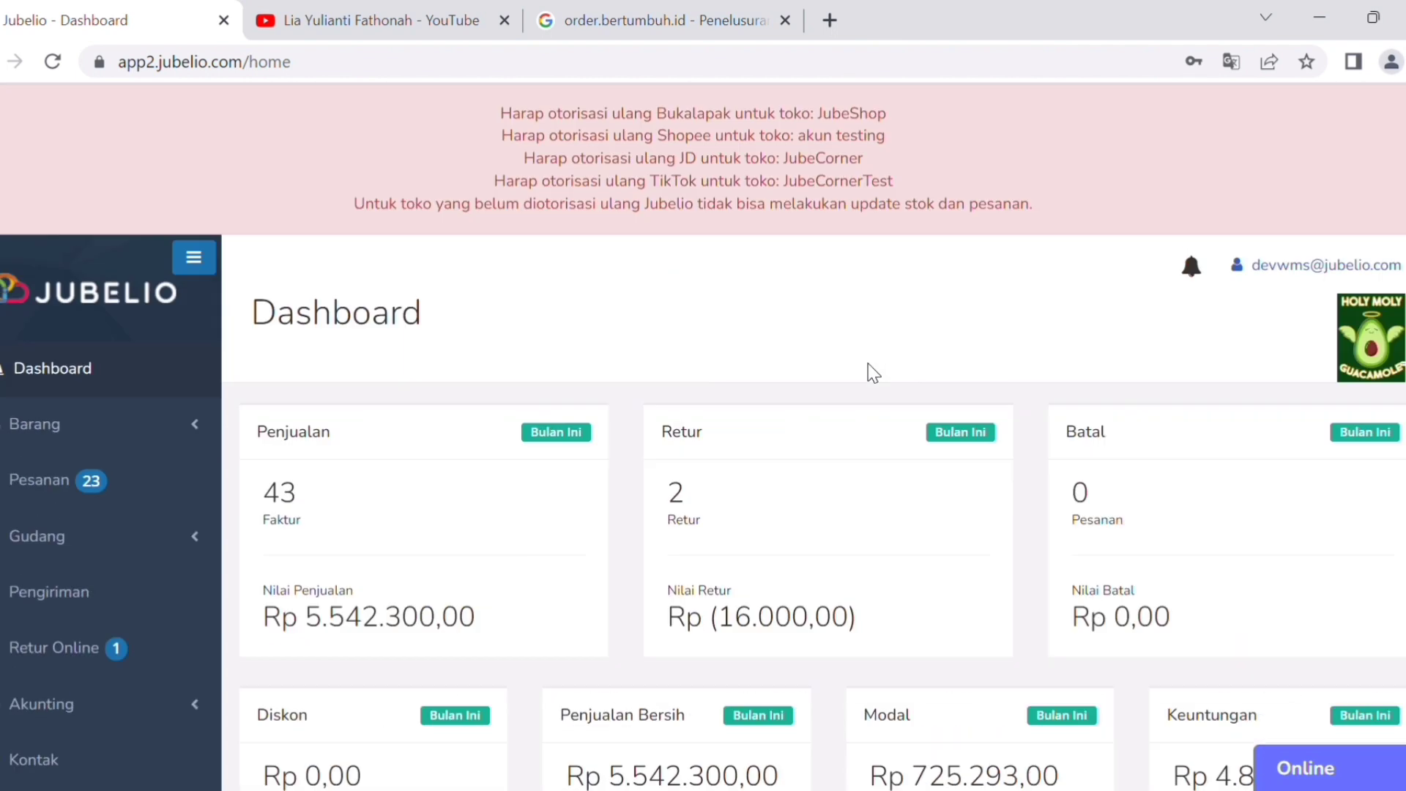
Open the In Review page of the item catalog under Barang.
left_click(104, 432)
scroll(184, 447, "down", 1)
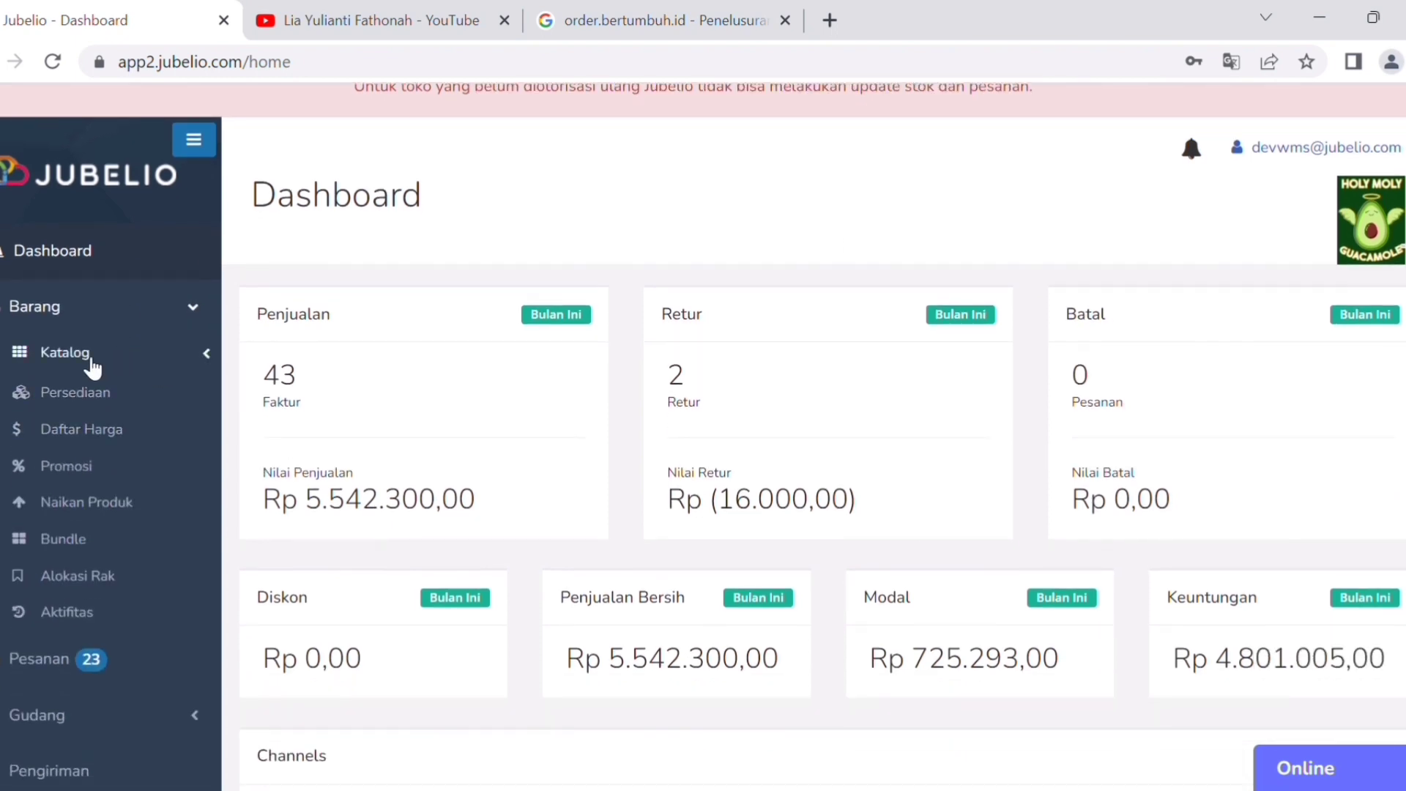
left_click(118, 357)
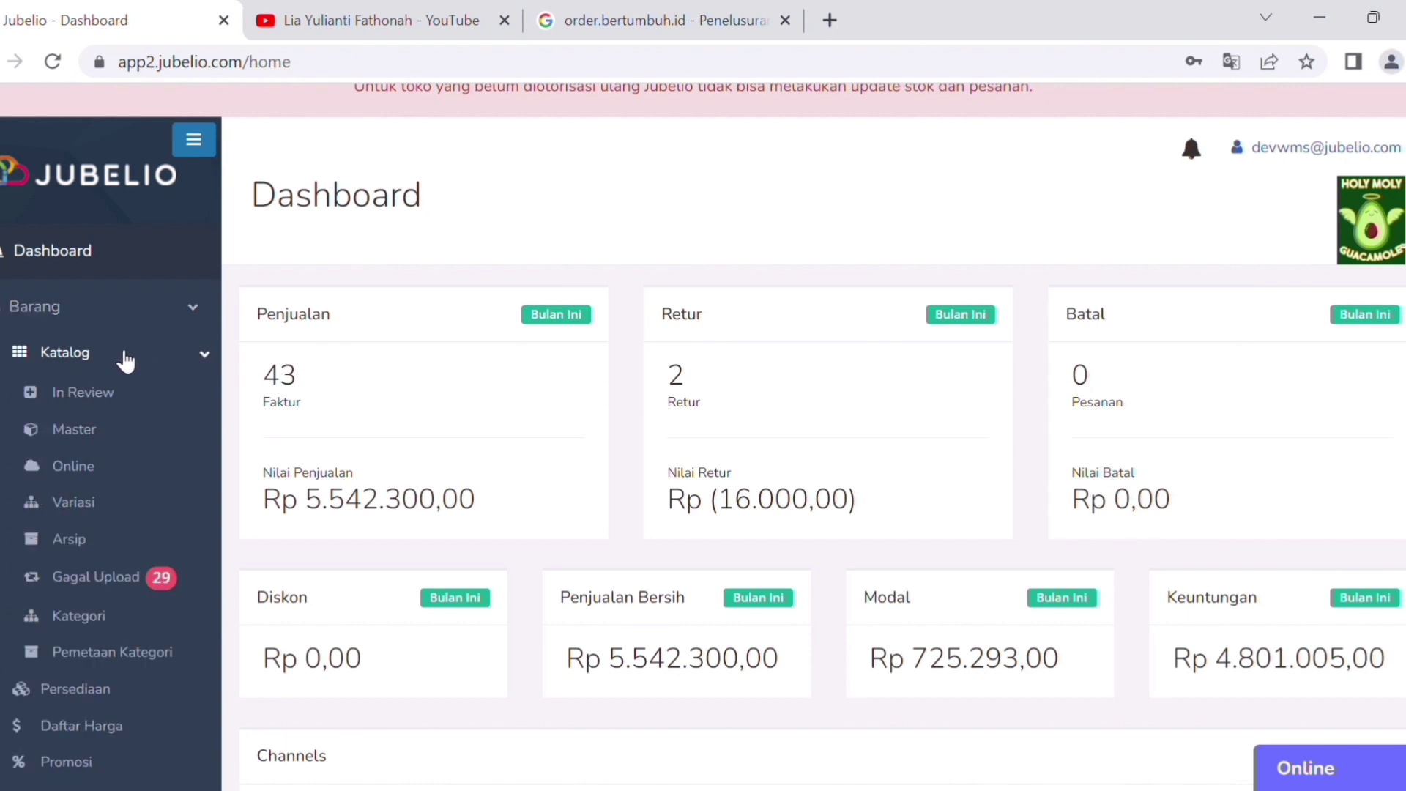
scroll(151, 359, "down", 1)
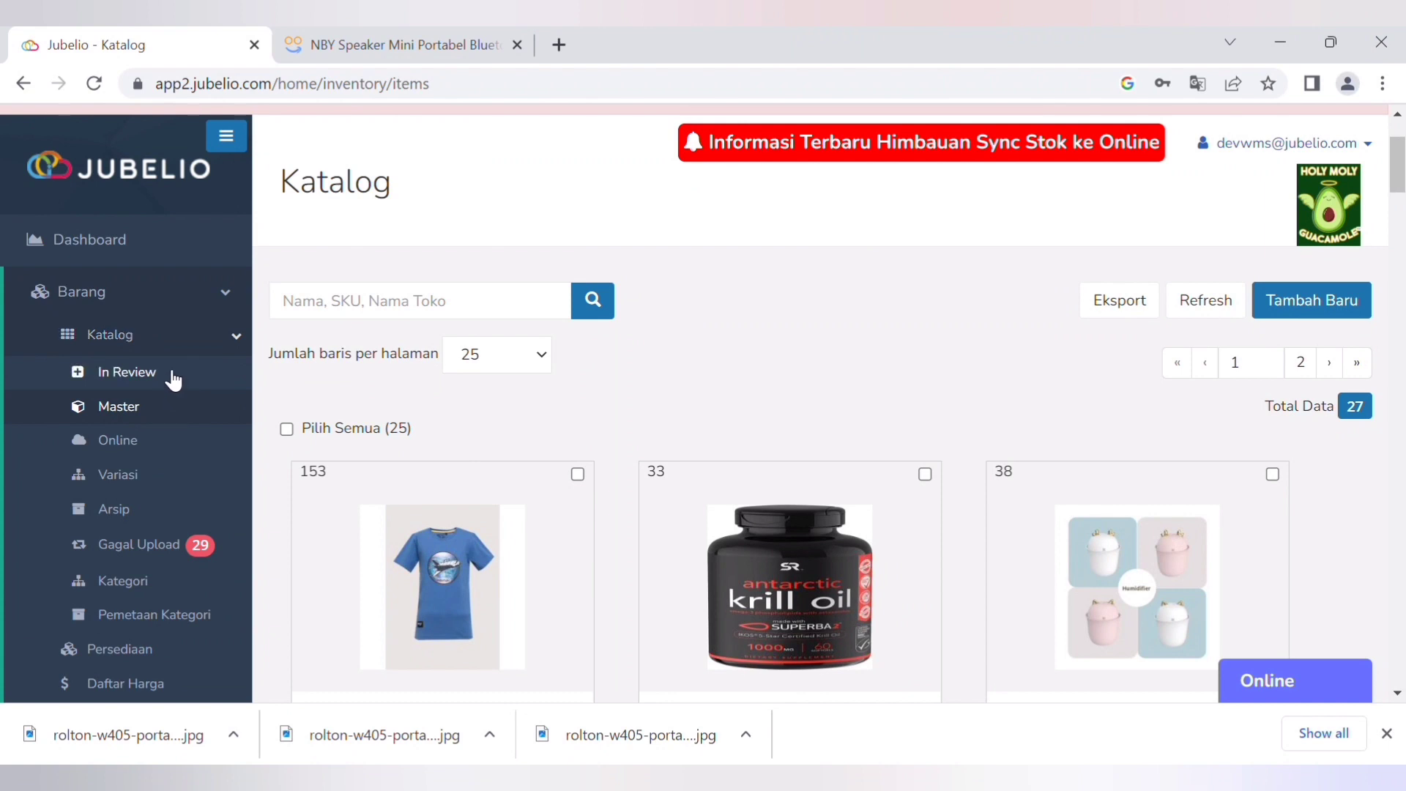
left_click(173, 376)
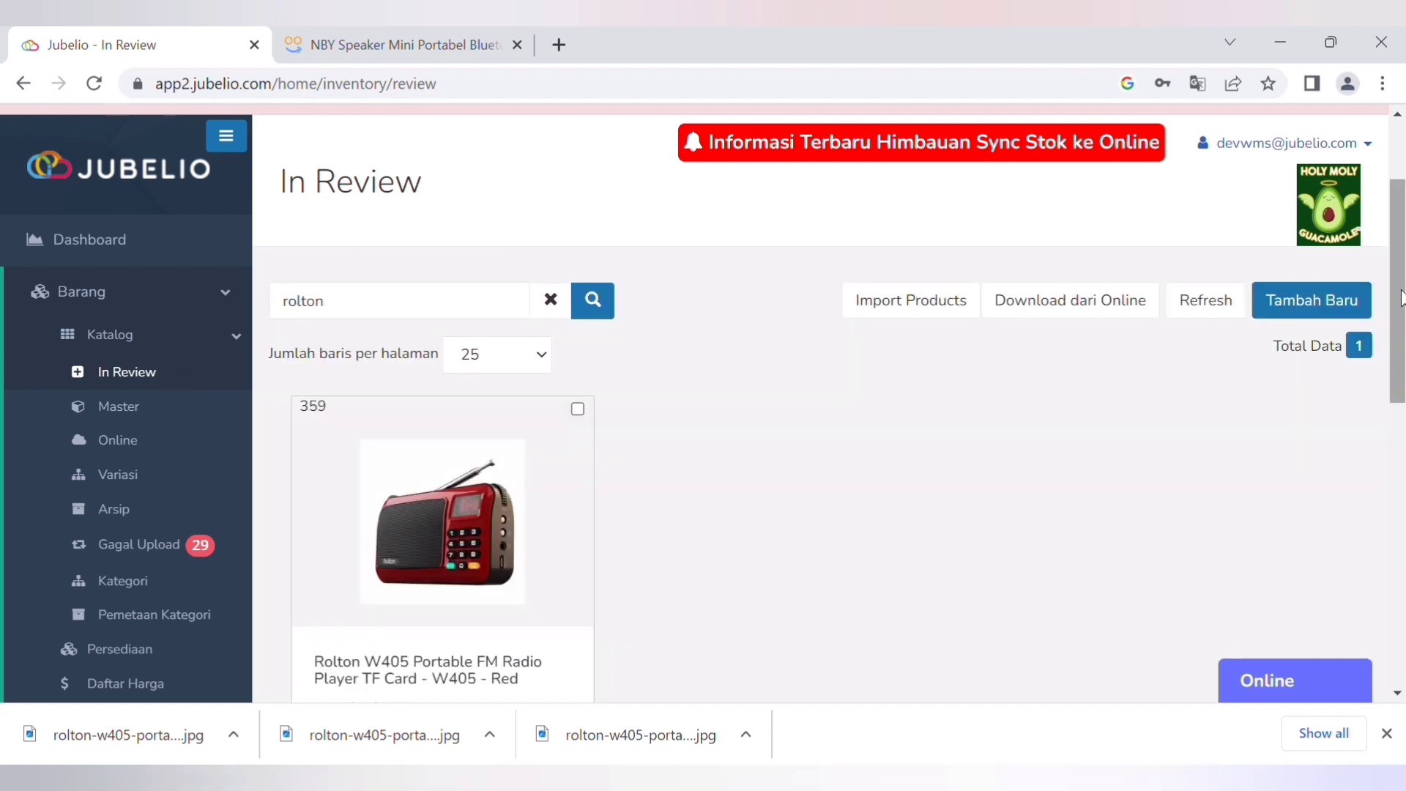
Create a new item named "NBY Speaker Mini Portabel Bluetooth FM Radio TF Card - TD-V26 - Black".
scroll(1401, 297, "down", 2)
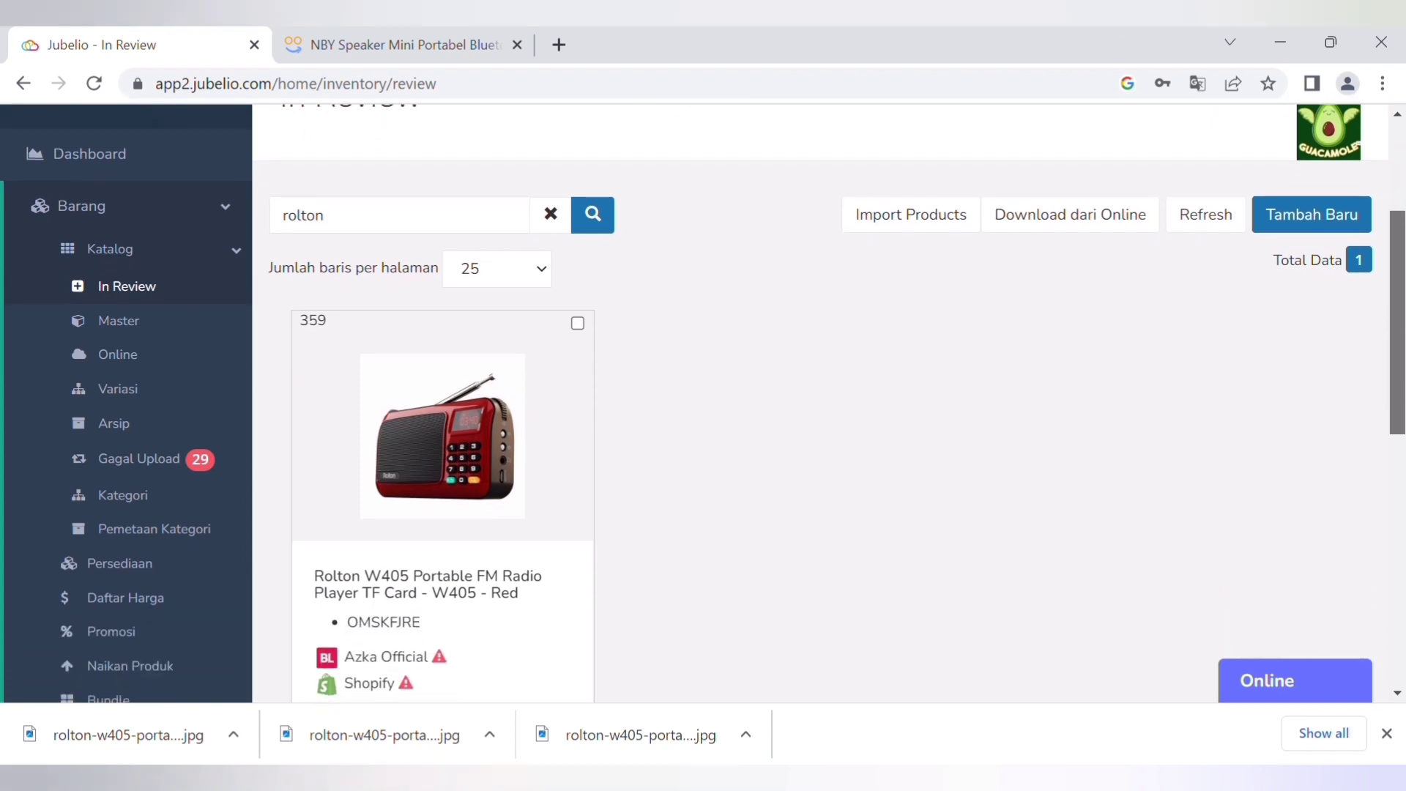
scroll(1397, 297, "up", 1)
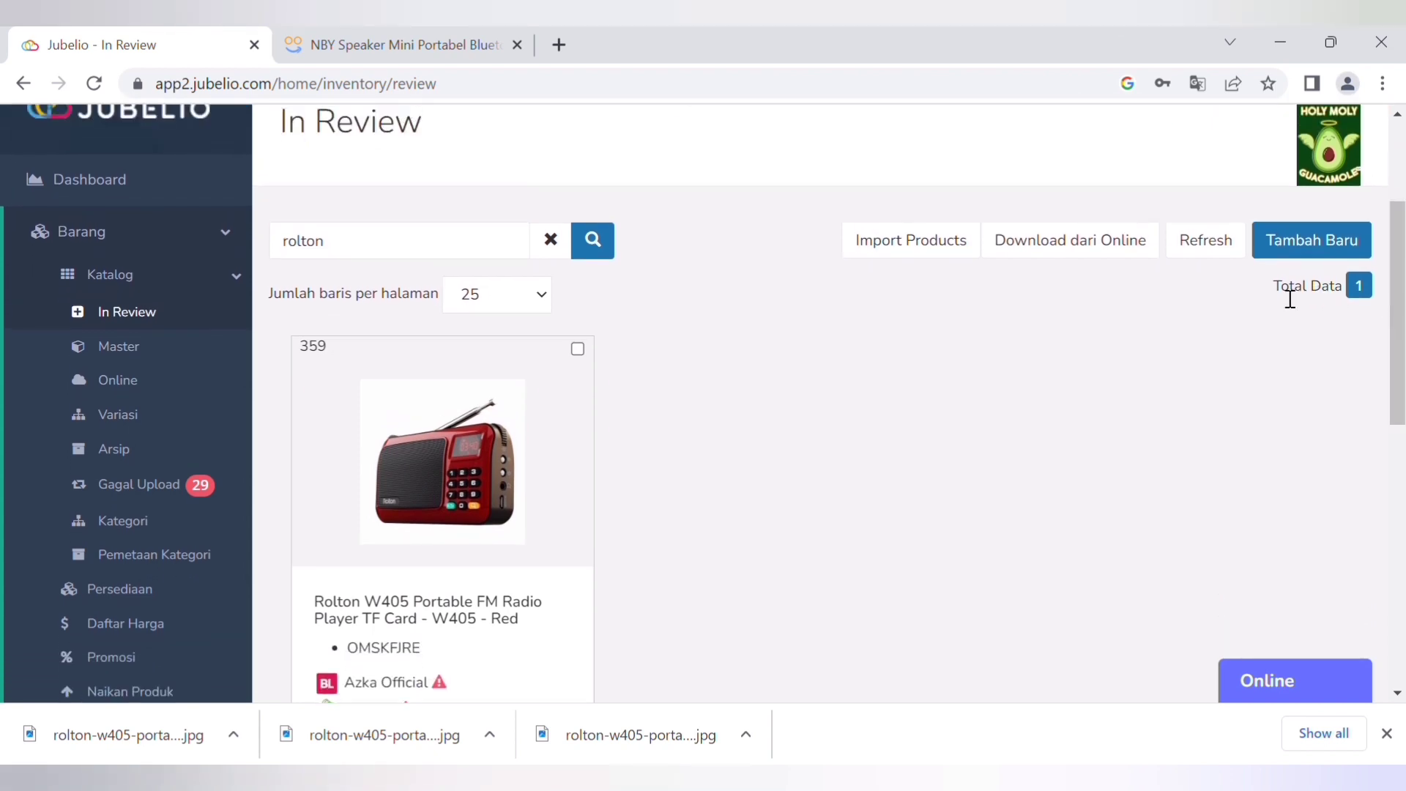
scroll(1291, 299, "down", 1)
scroll(1290, 298, "up", 1)
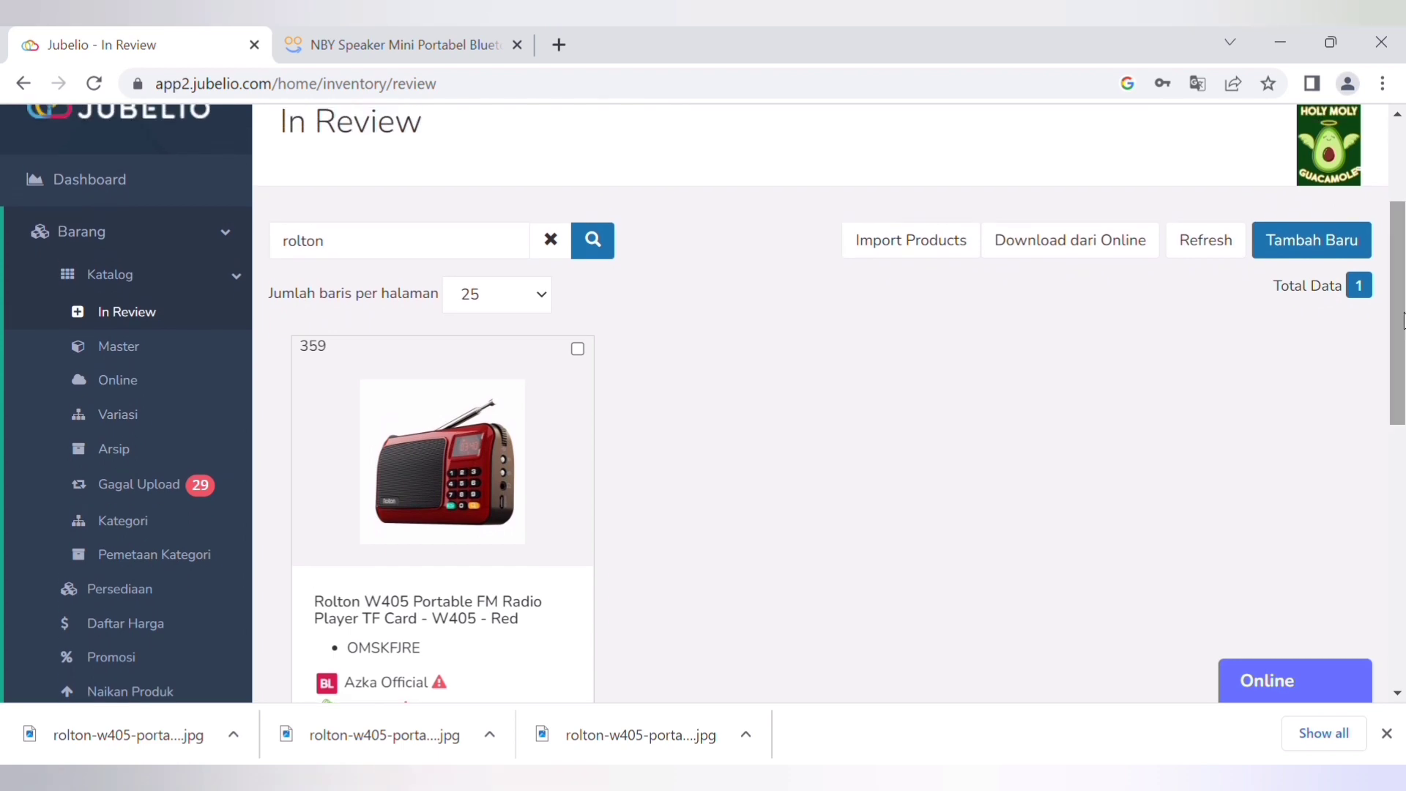
left_click(1301, 249)
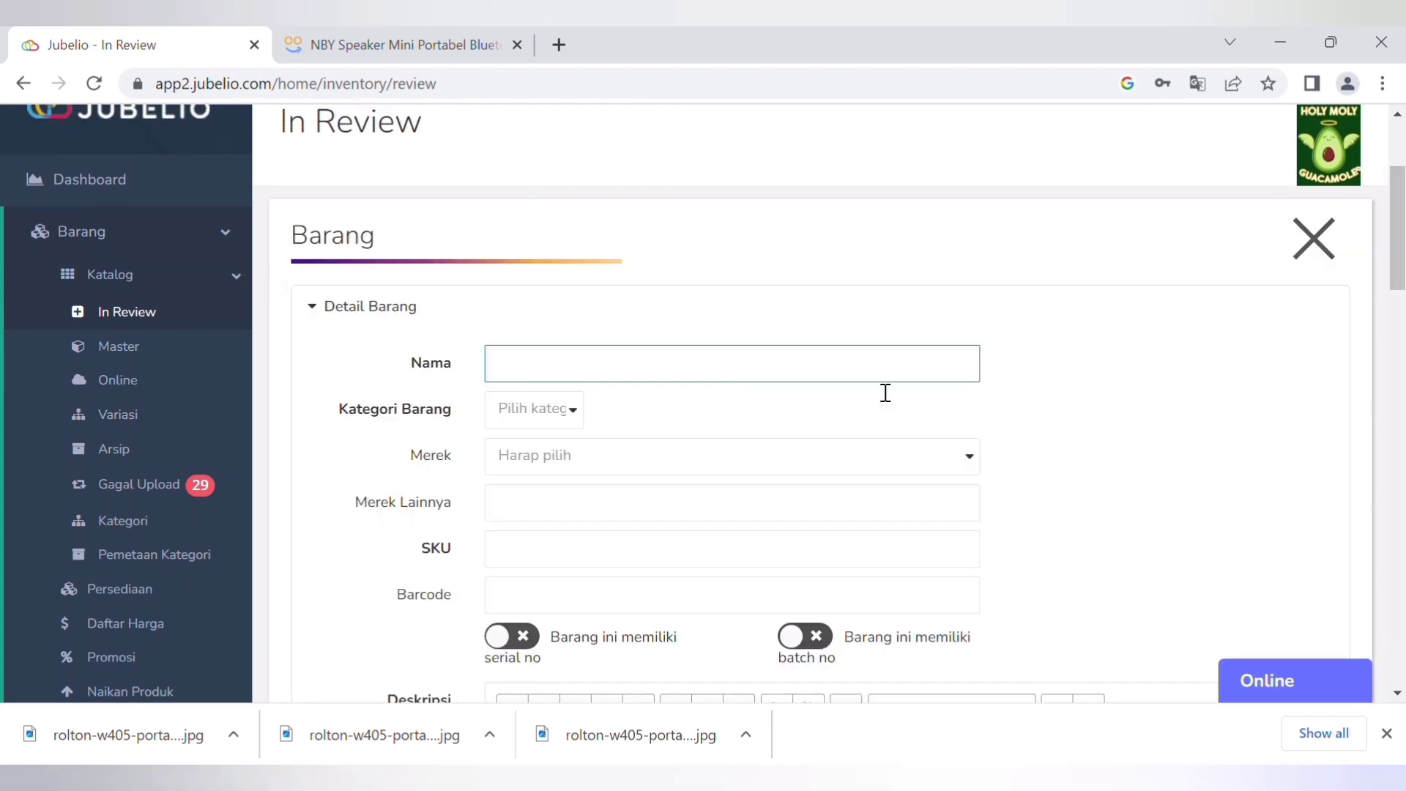
type("NBY Speaker Mini Portabel Bluetooth FM Radio TF Card - TD-V26 - Black")
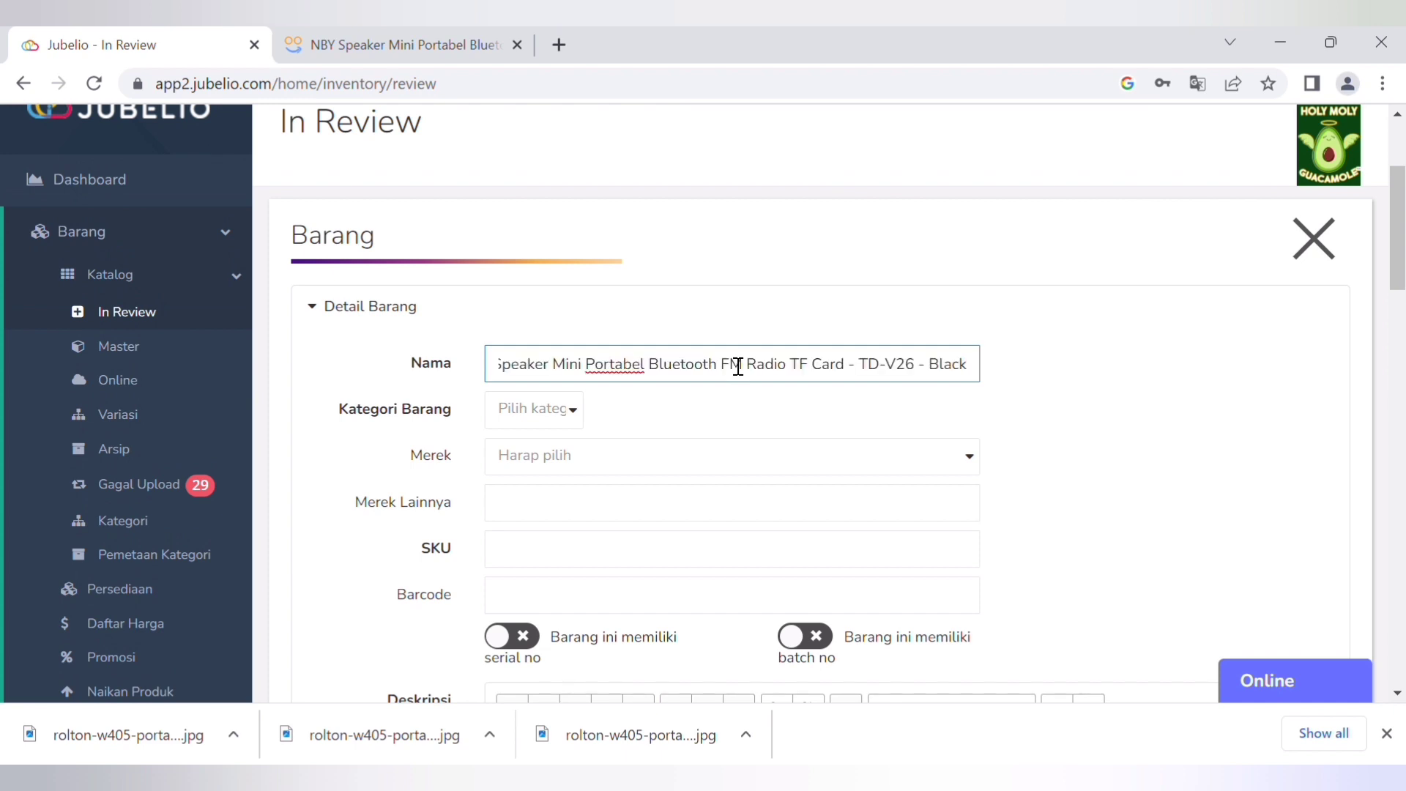
Set the item category to Elektronik, Speaker & Mikrofon, Speaker Portable.
left_click(574, 410)
left_click(578, 415)
left_click(577, 413)
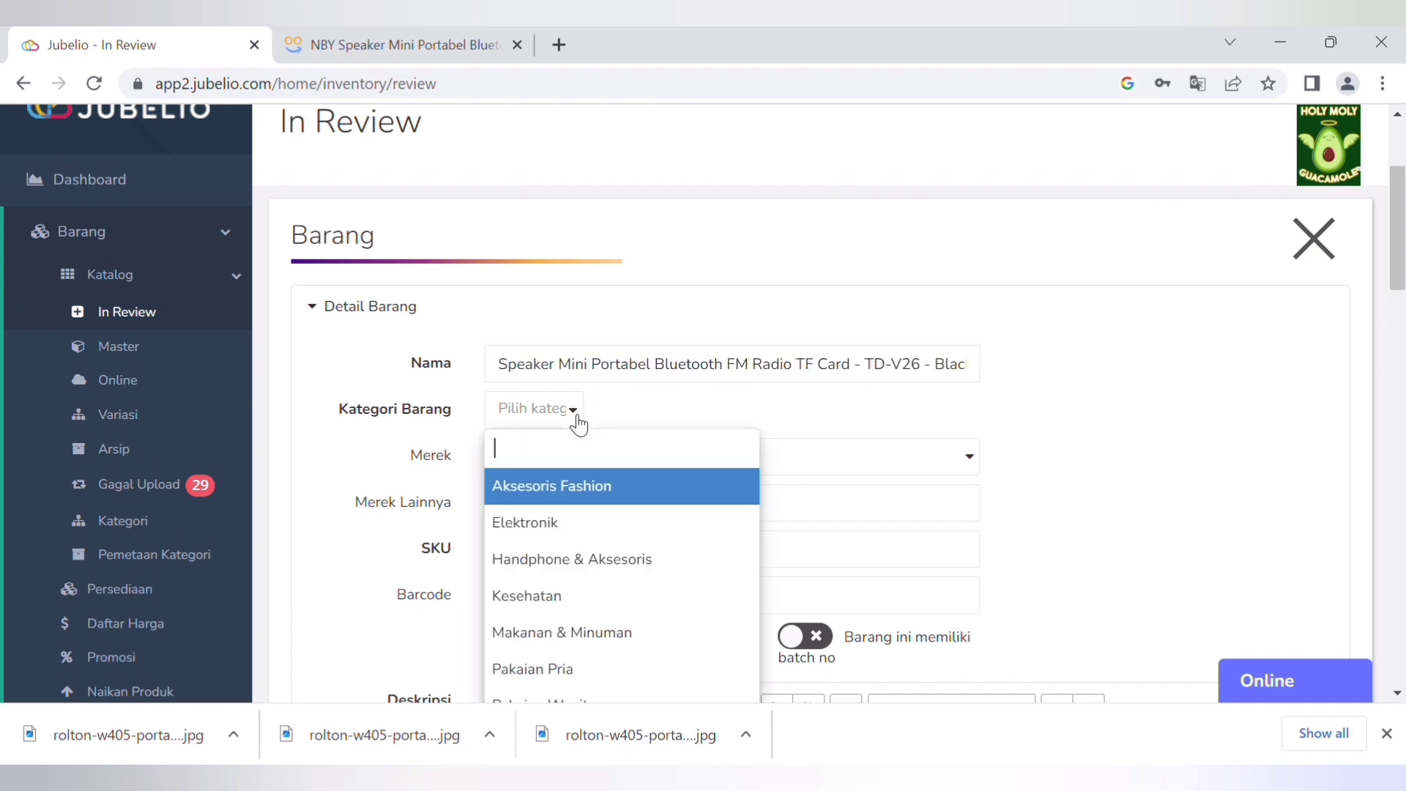
left_click(583, 522)
left_click(708, 416)
left_click(710, 422)
left_click(715, 416)
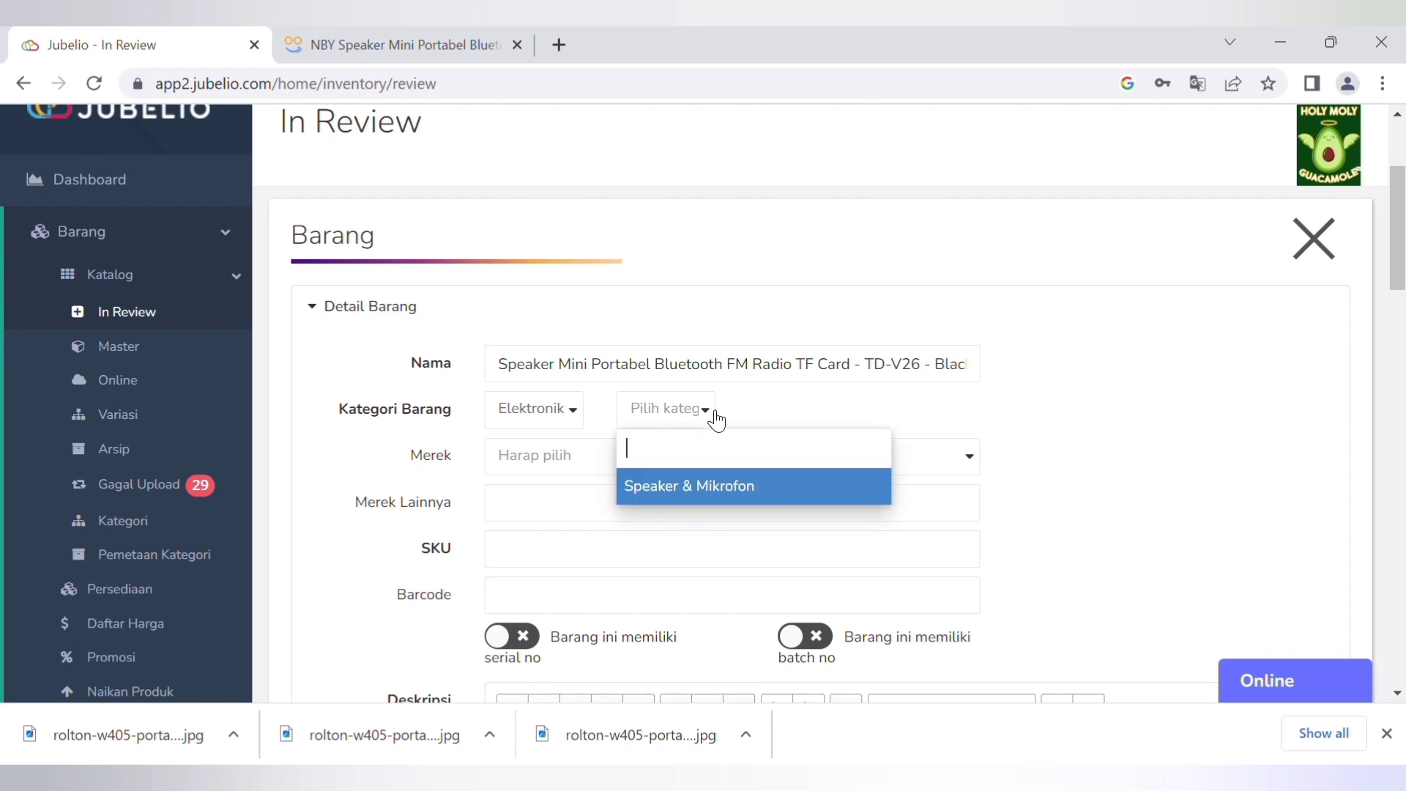
left_click(723, 491)
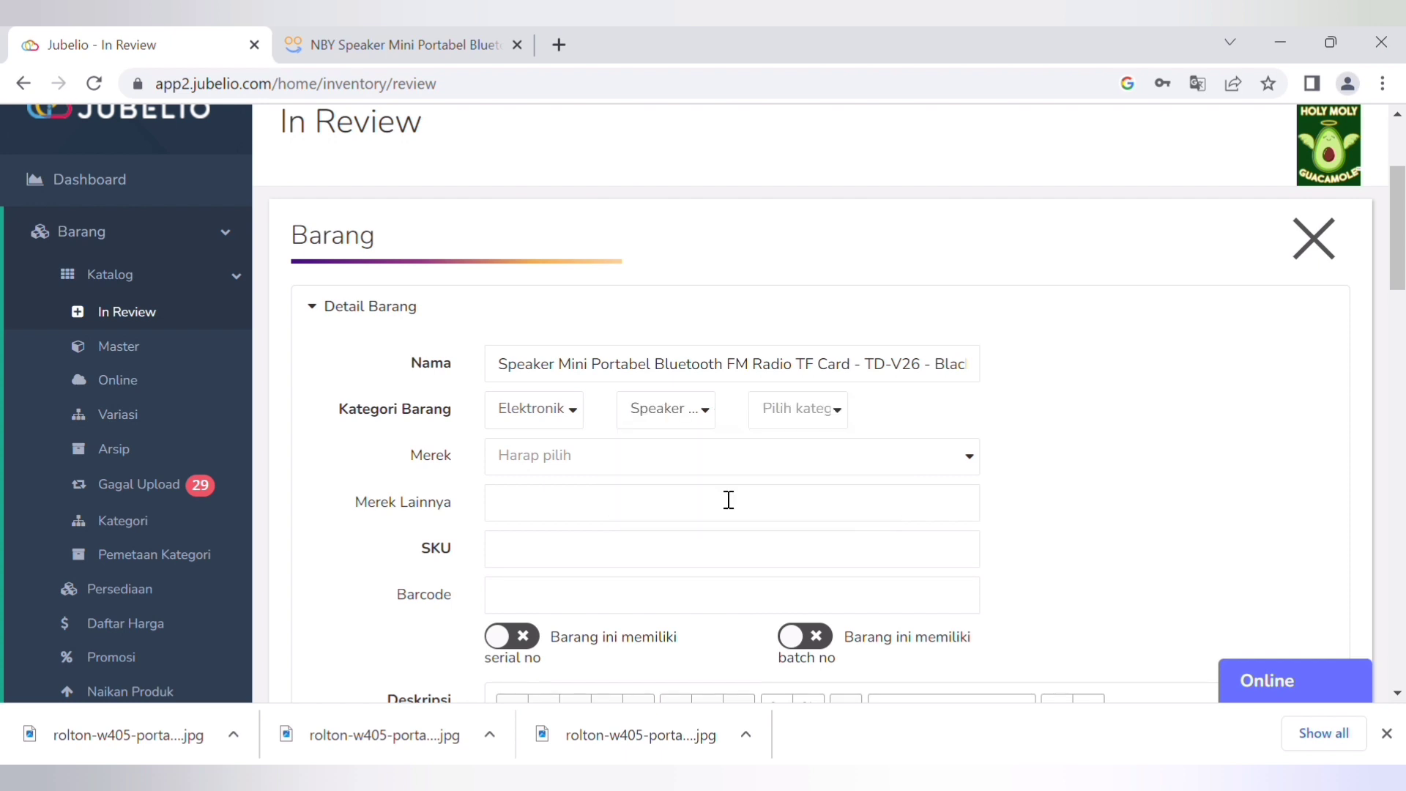
left_click(847, 421)
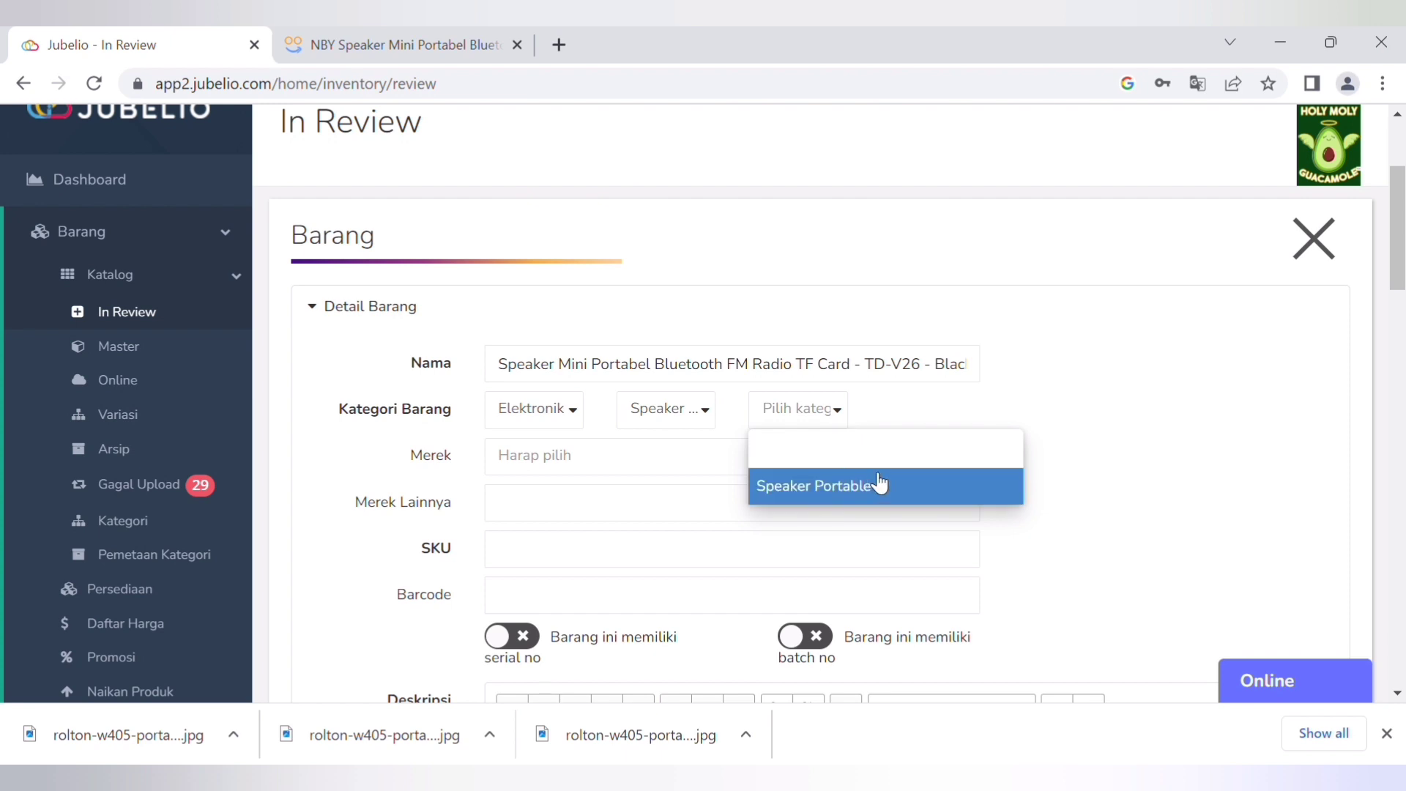
left_click(897, 488)
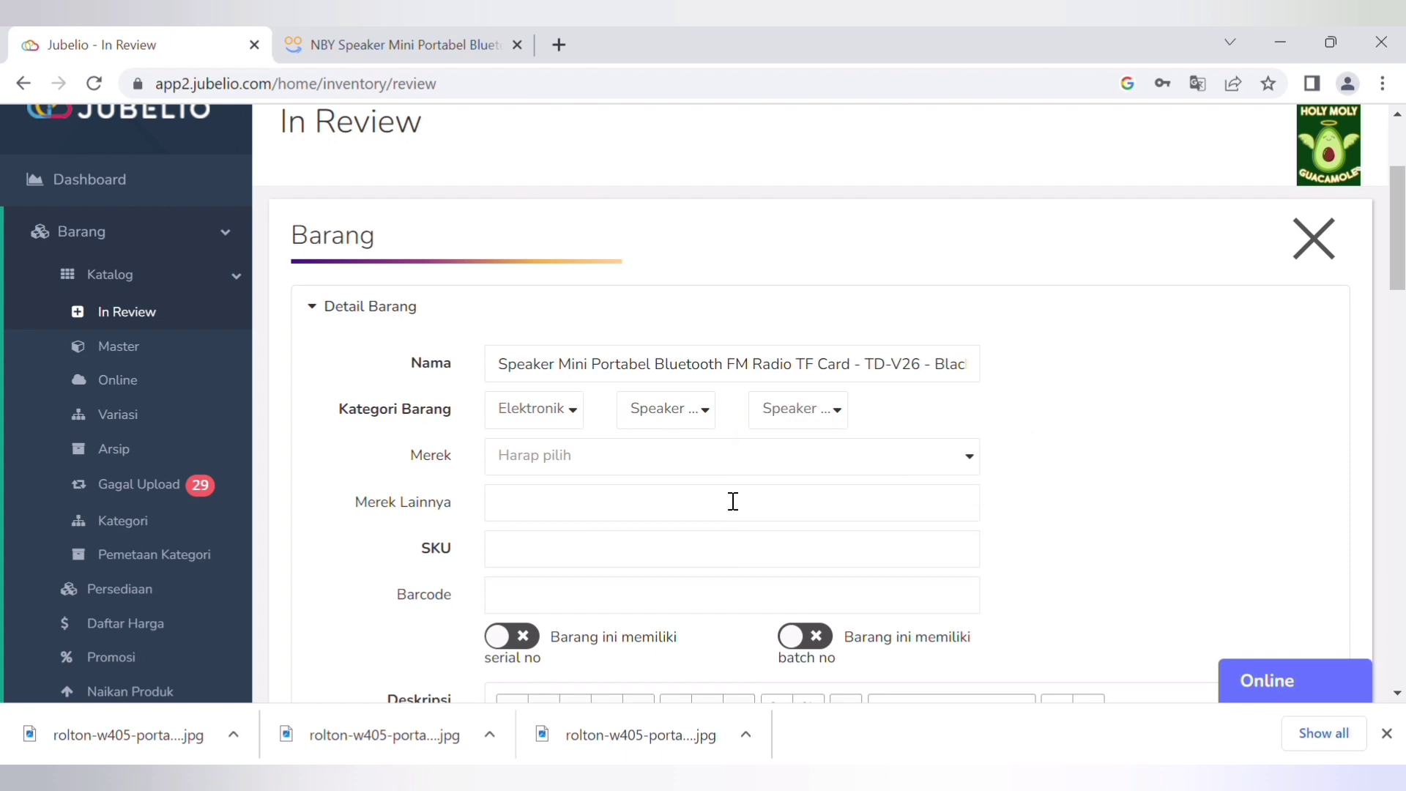
left_click(751, 466)
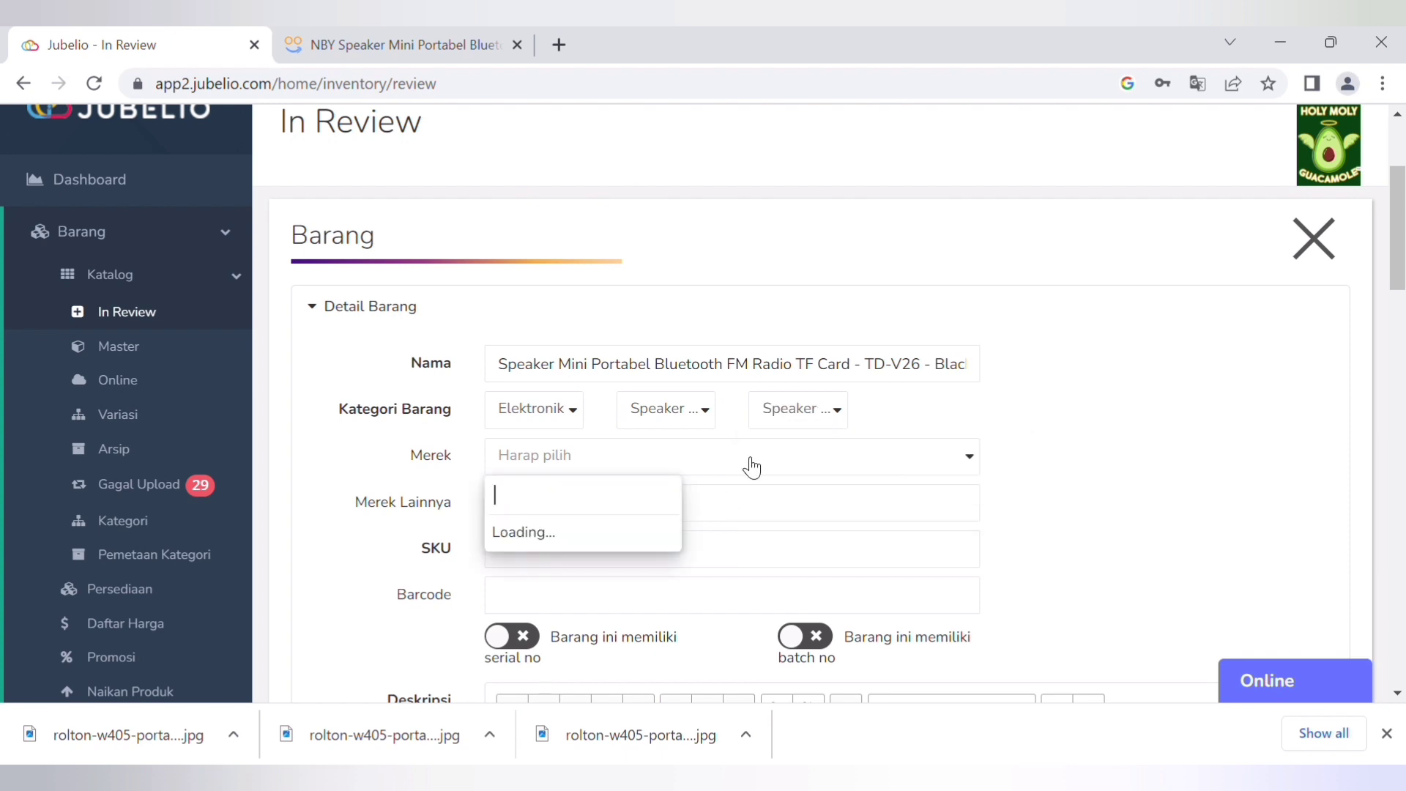
left_click(1142, 420)
left_click(811, 518)
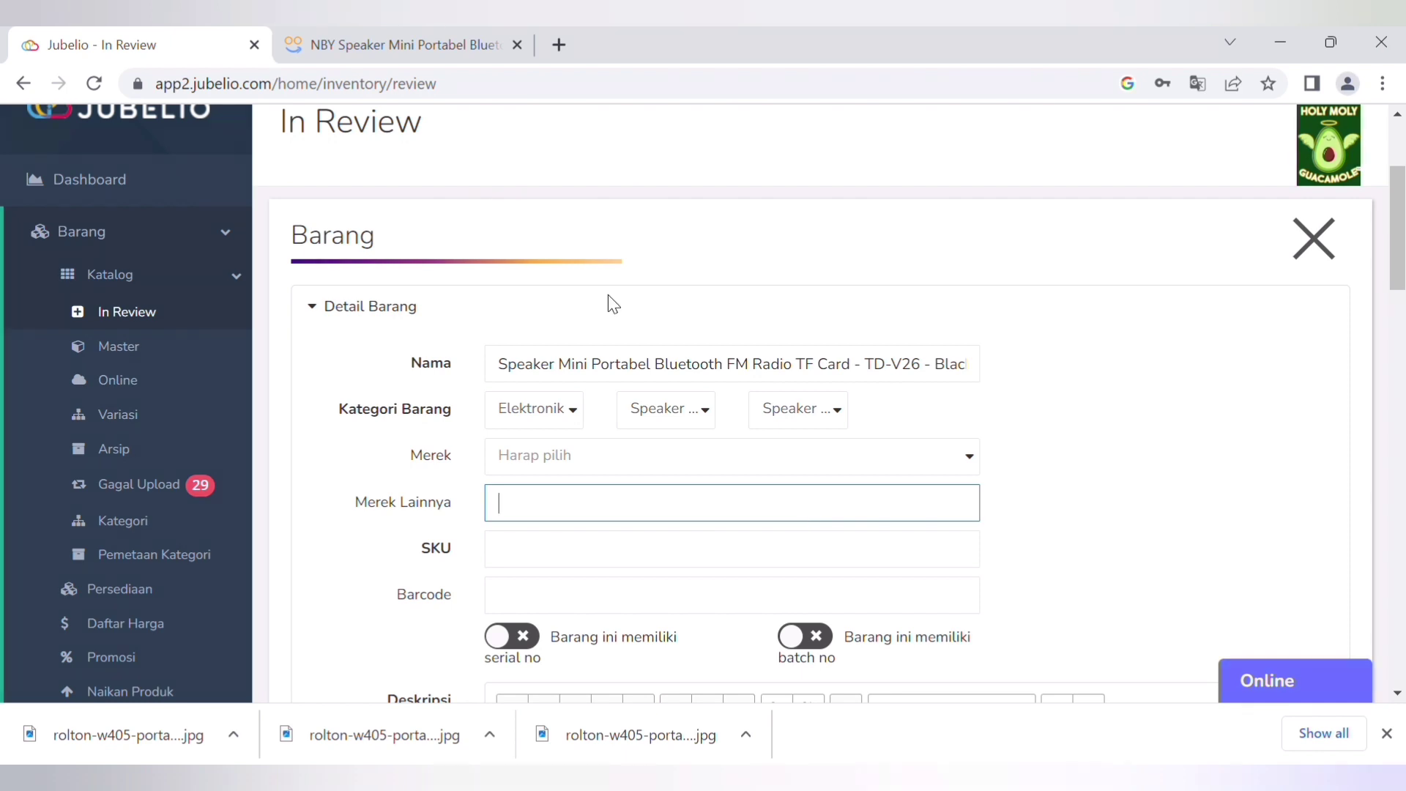
left_click(1091, 403)
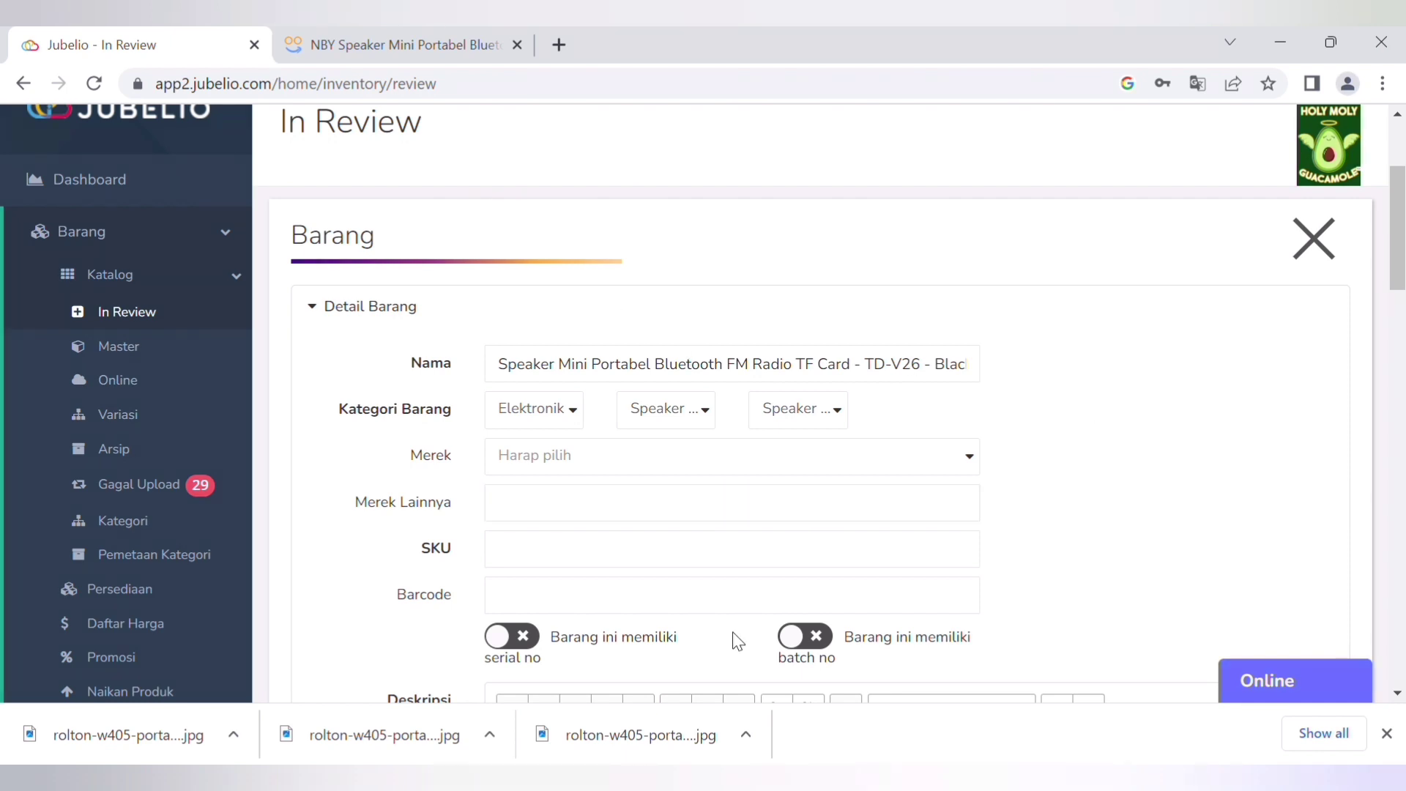
Set the item's SKU to OMSK83BK and paste the copied speaker product text into its Deskripsi.
left_click(825, 554)
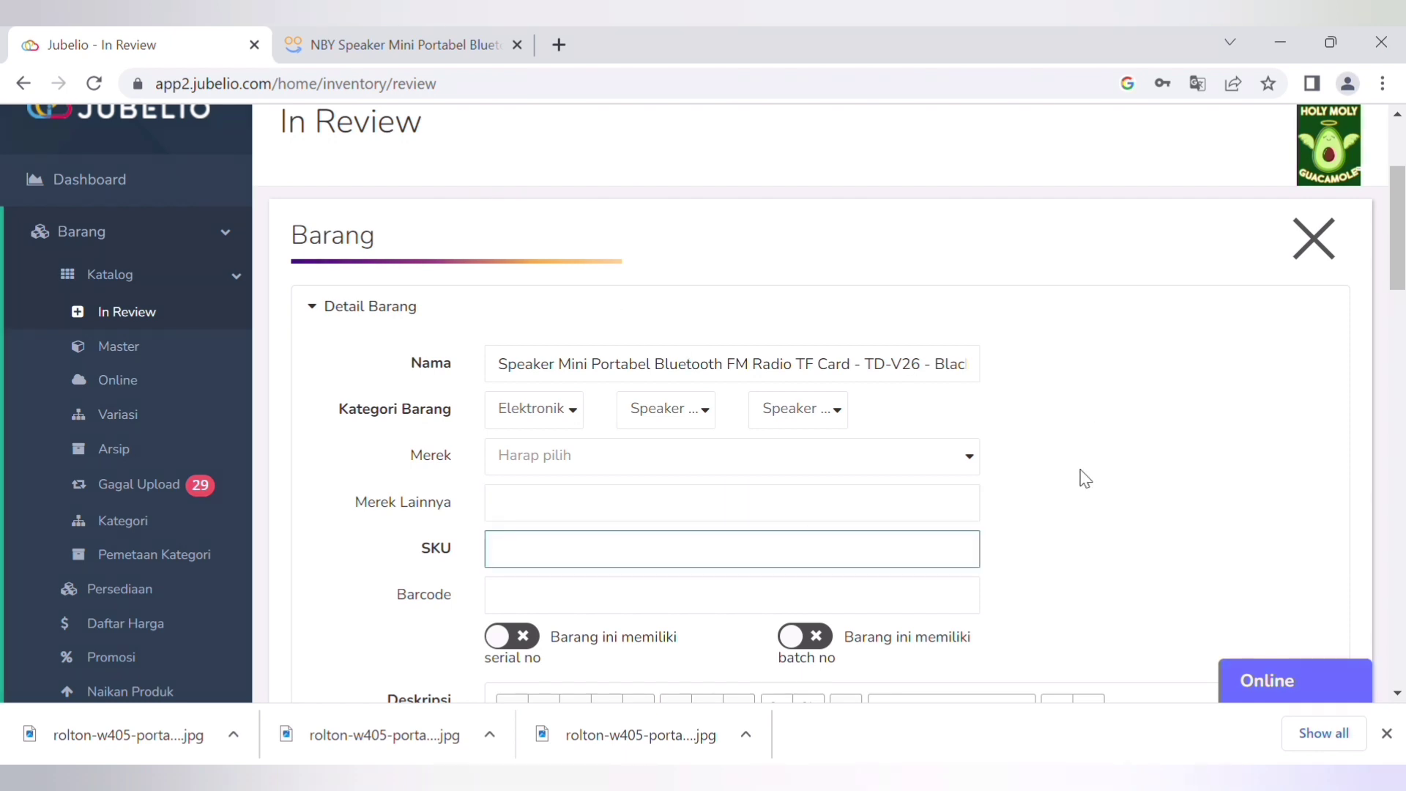
type("OMSK83BK")
left_click_drag(1400, 273, 1400, 350)
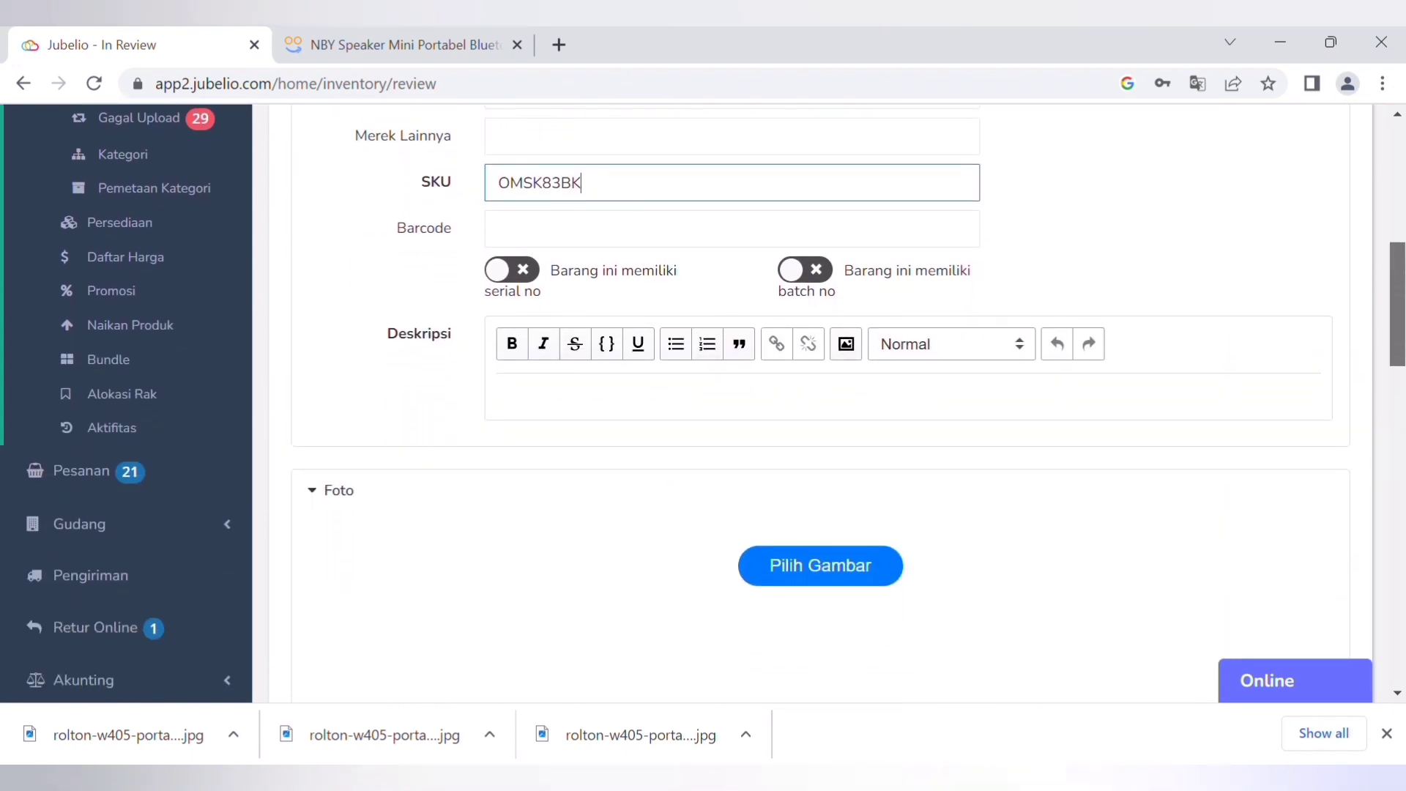
left_click(774, 405)
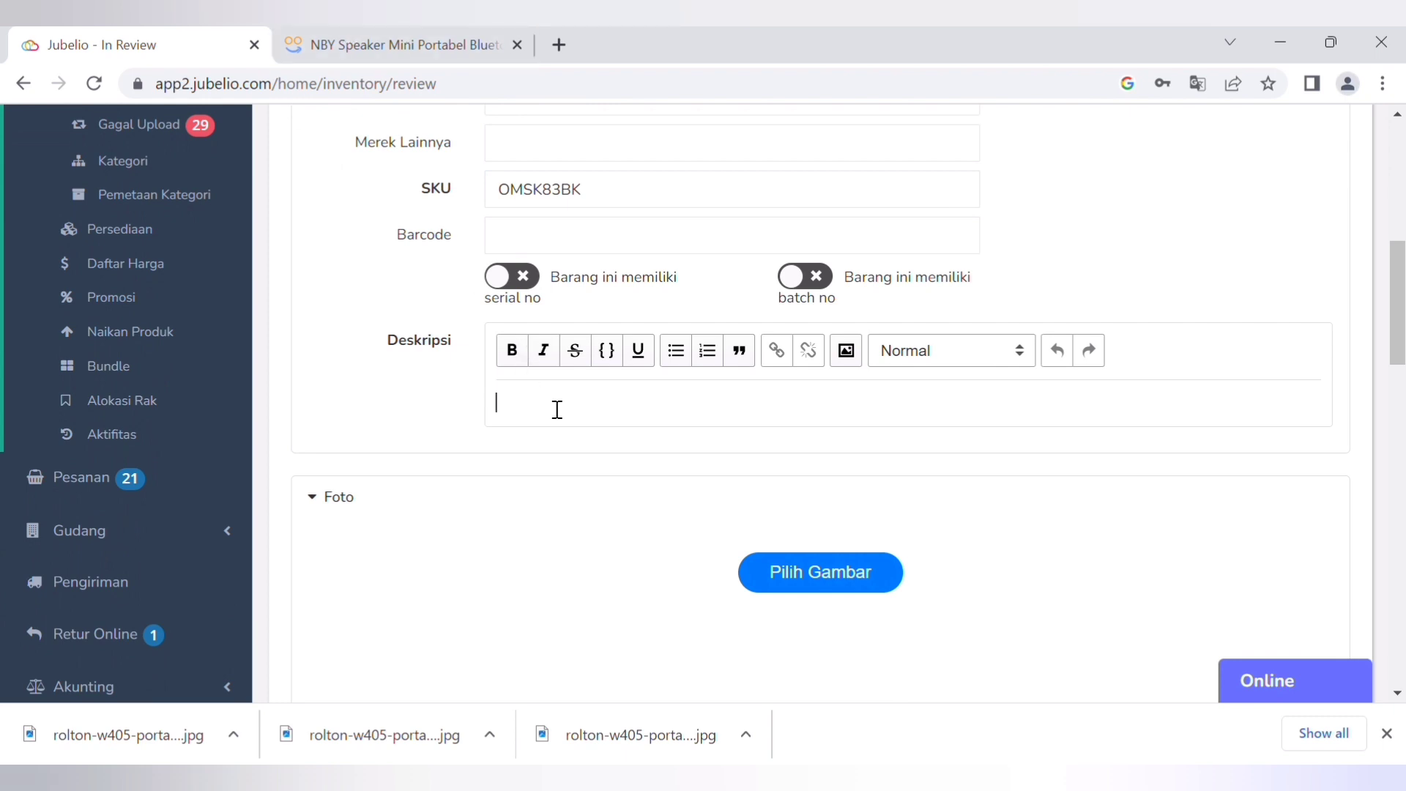
key("ctrl+v")
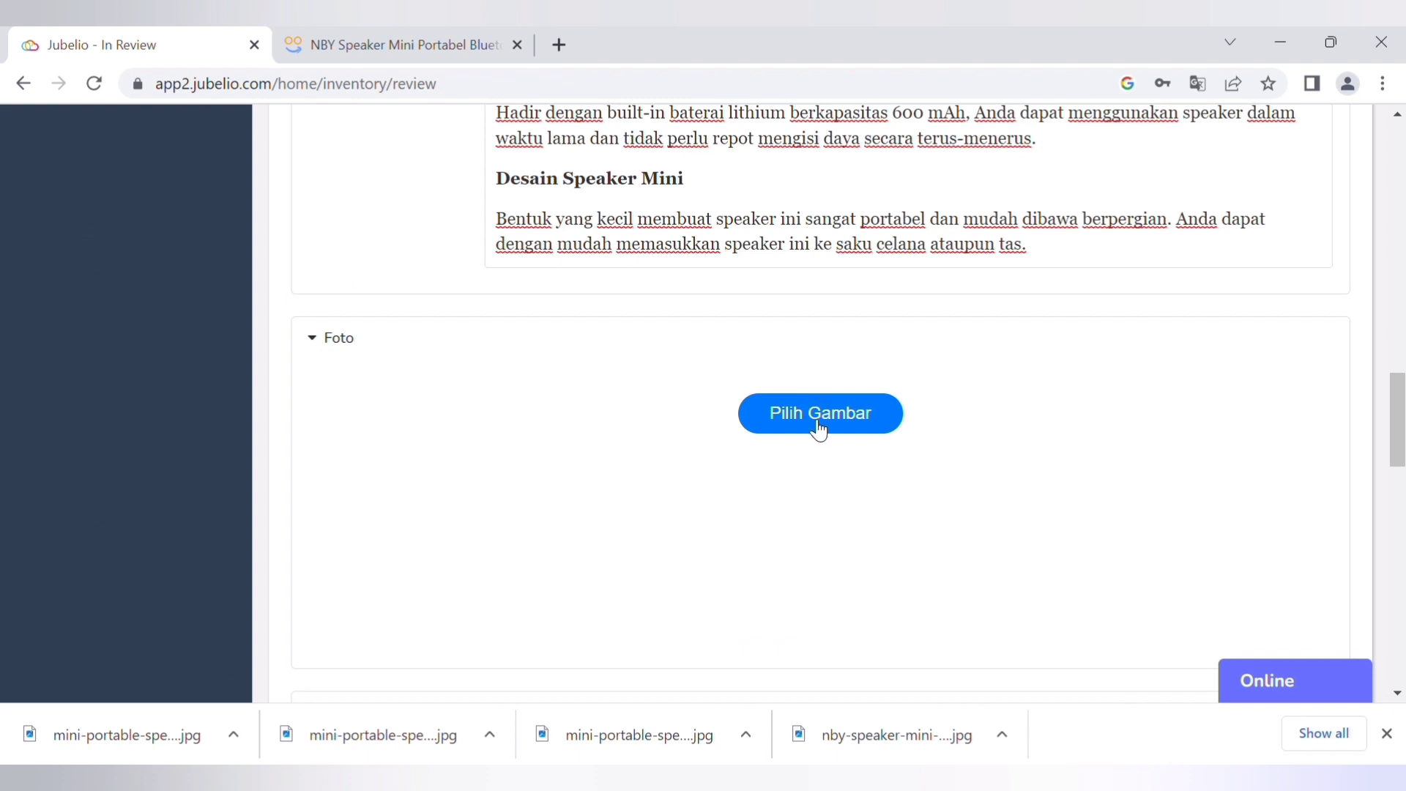
Add the mini speaker product image to the item's Foto section.
left_click(819, 429)
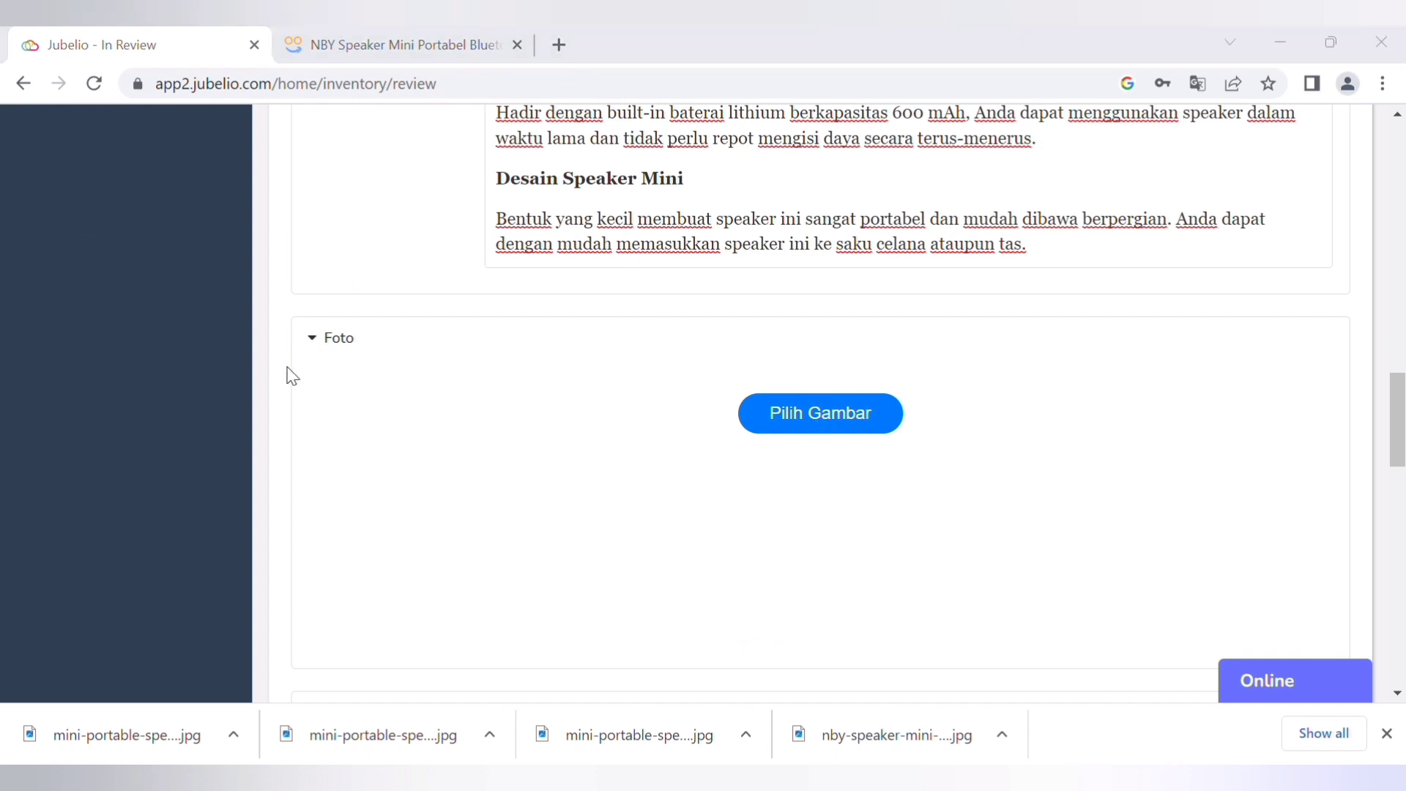
double_click(527, 525)
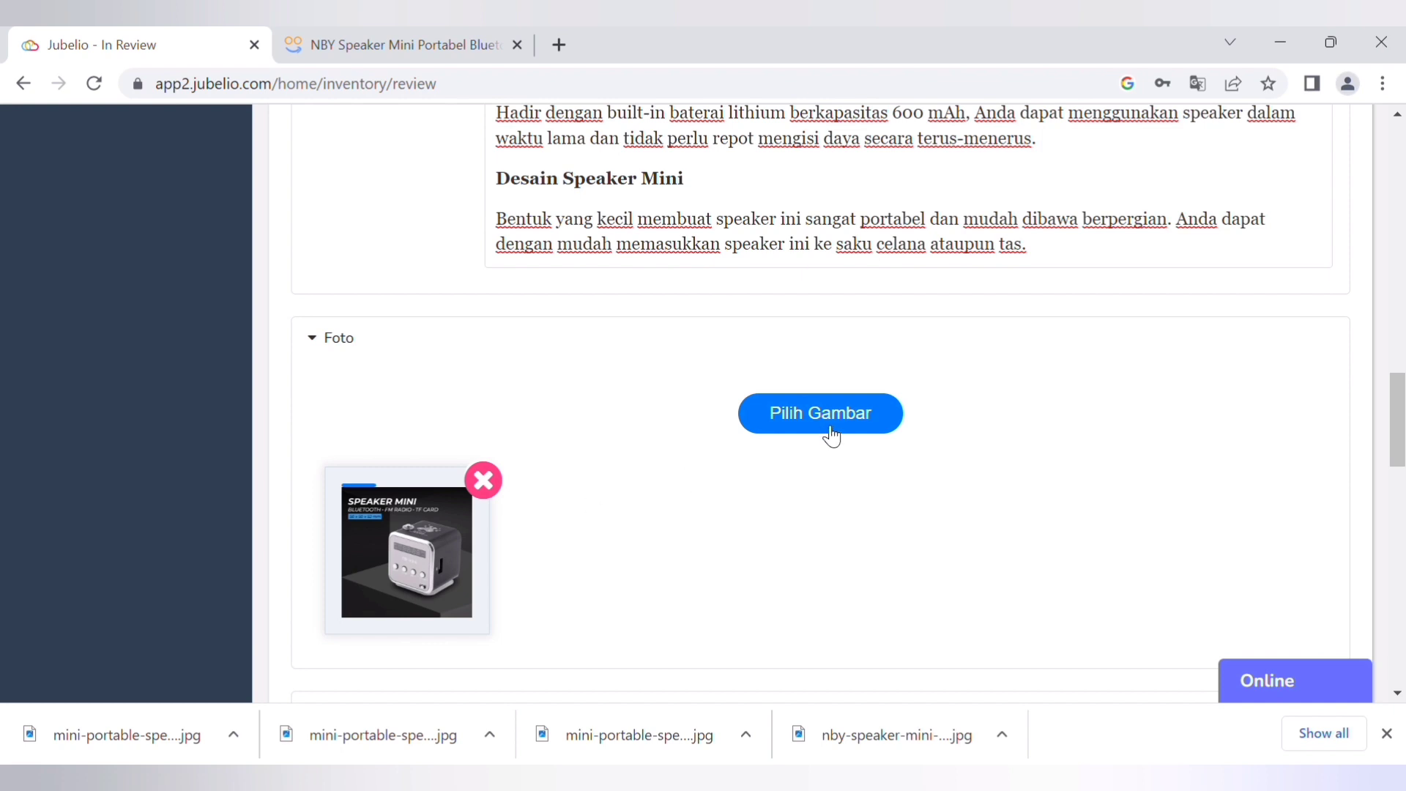
Set the purchase price (Harga Beli) of item variant OMSK83BK to 50700 under Variasi Barang.
scroll(853, 416, "down", 4)
scroll(706, 538, "down", 1)
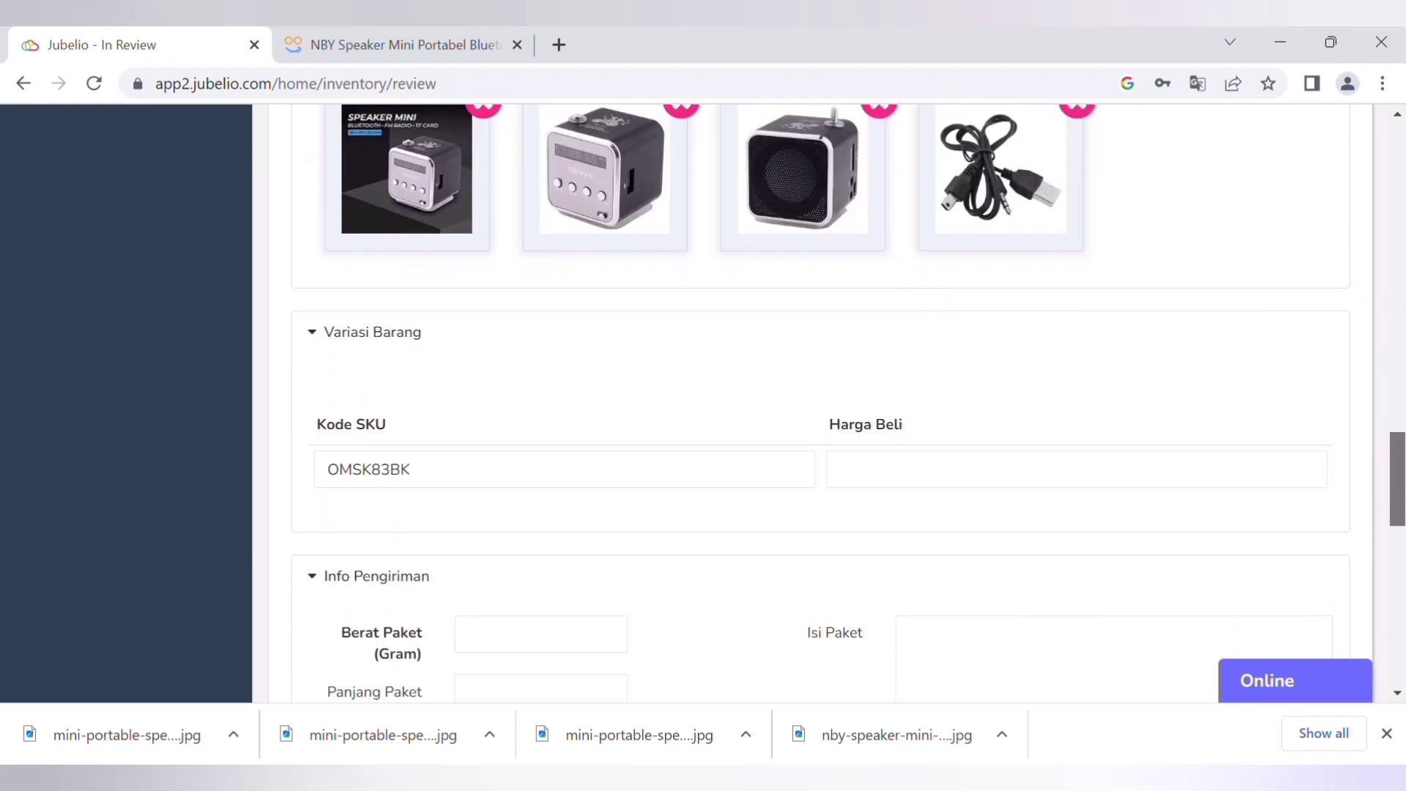
left_click(887, 486)
type("5070")
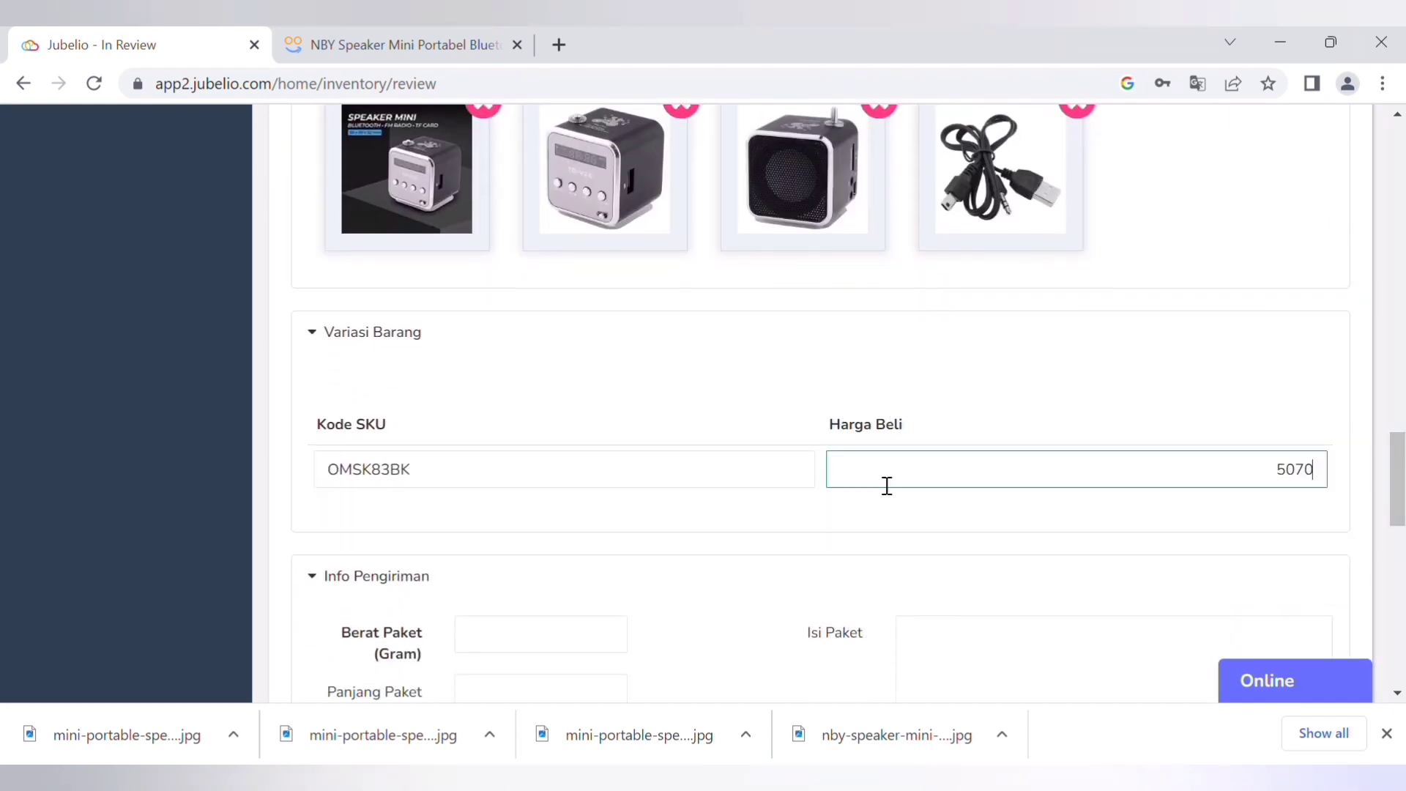
type("0")
Set the package weight to 170 grams and fill Isi Paket with the Kelengkapan Produk text listing the speaker and its two cables.
left_click_drag(1399, 500, 1403, 545)
left_click(560, 339)
type("170")
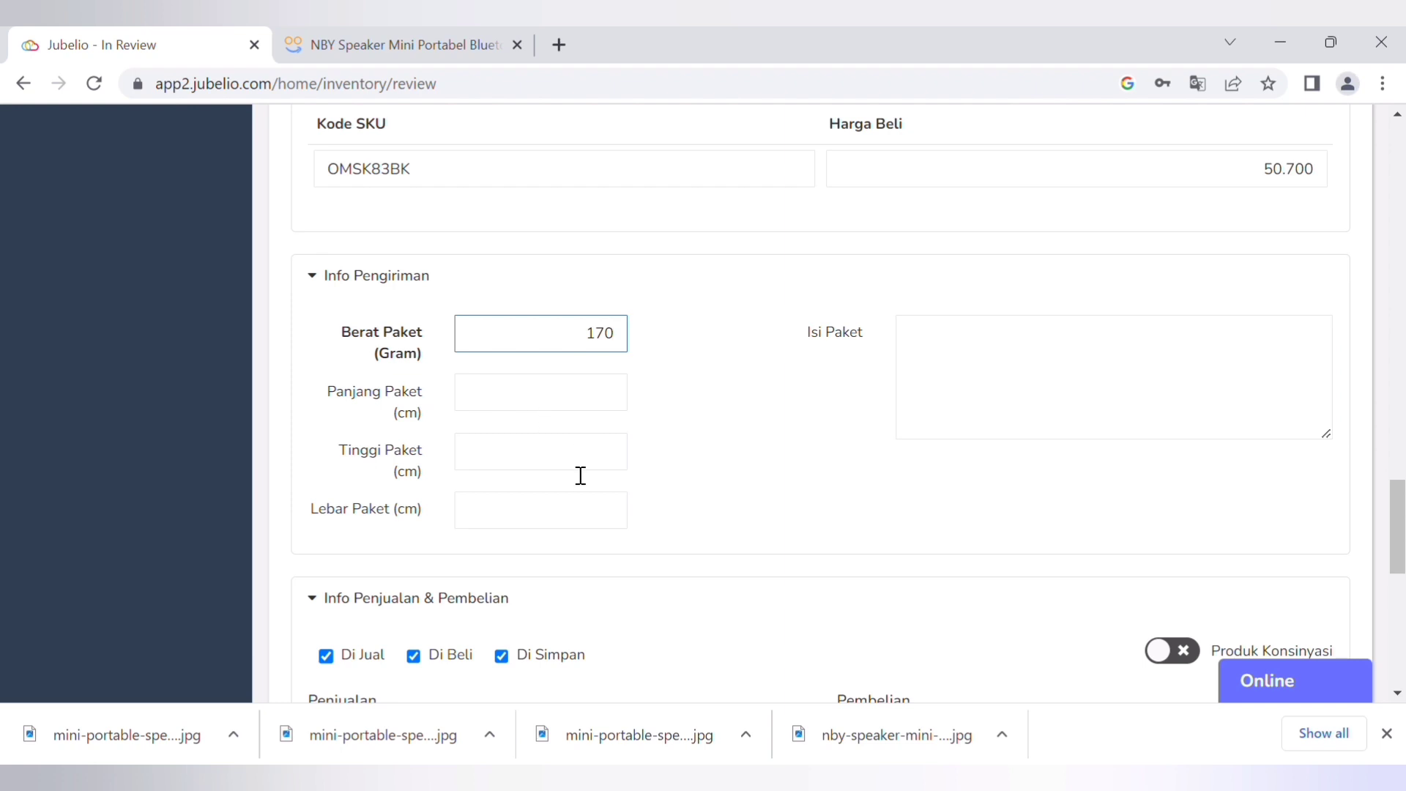
left_click(947, 359)
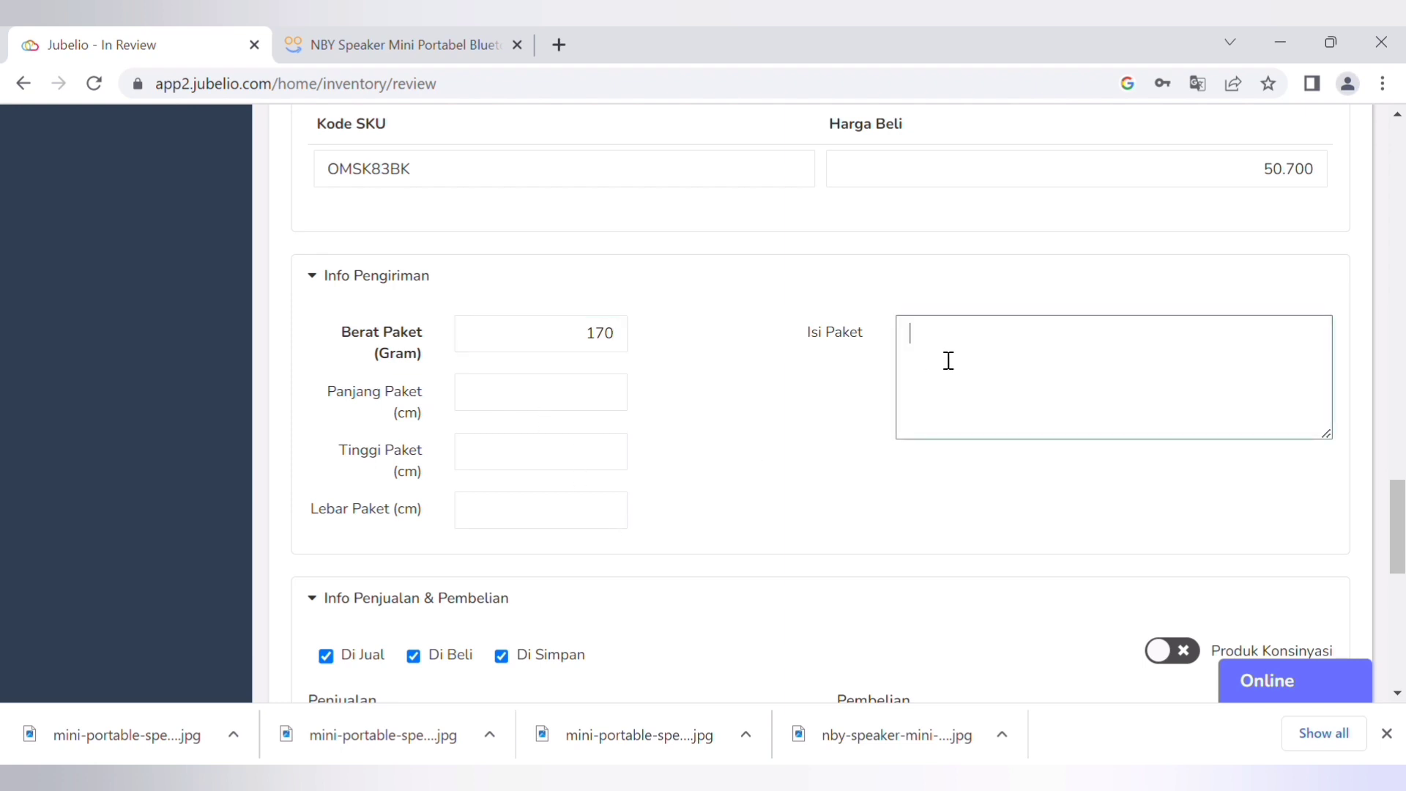
type("Kelengkapan Produk Rincian yang Anda dapatkan untuk pembelian produk ini:  1 x NBY Speaker Mini Portabel Bluetooth FM Radio TF Card - TD-V26 1 x Kabel USB Mini 1 x Kabel Jack 3.5 mm Male to Male")
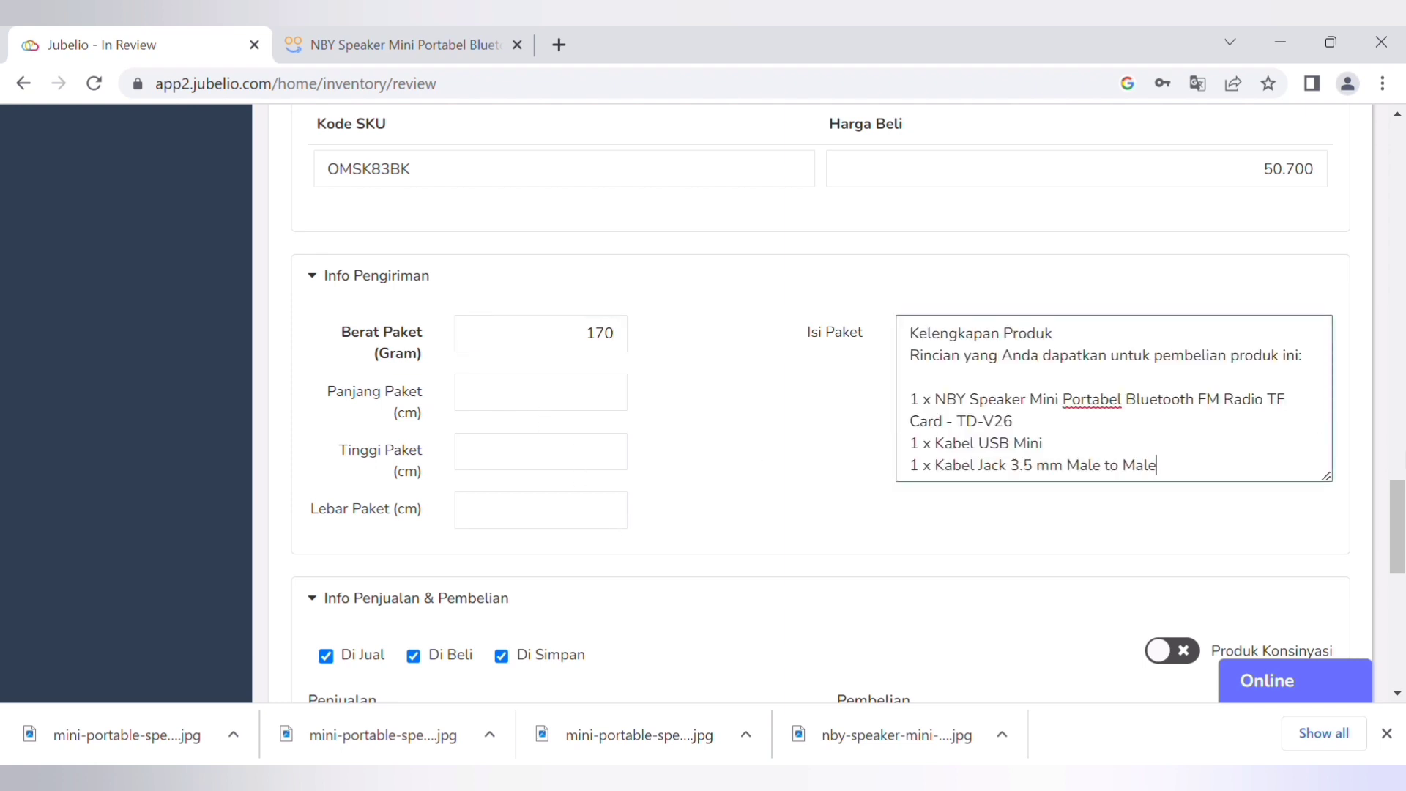
Set the item's default selling price to 95.000 and its sales tax (Pajak Penjualan) to PPN 10%.
scroll(848, 404, "down", 4)
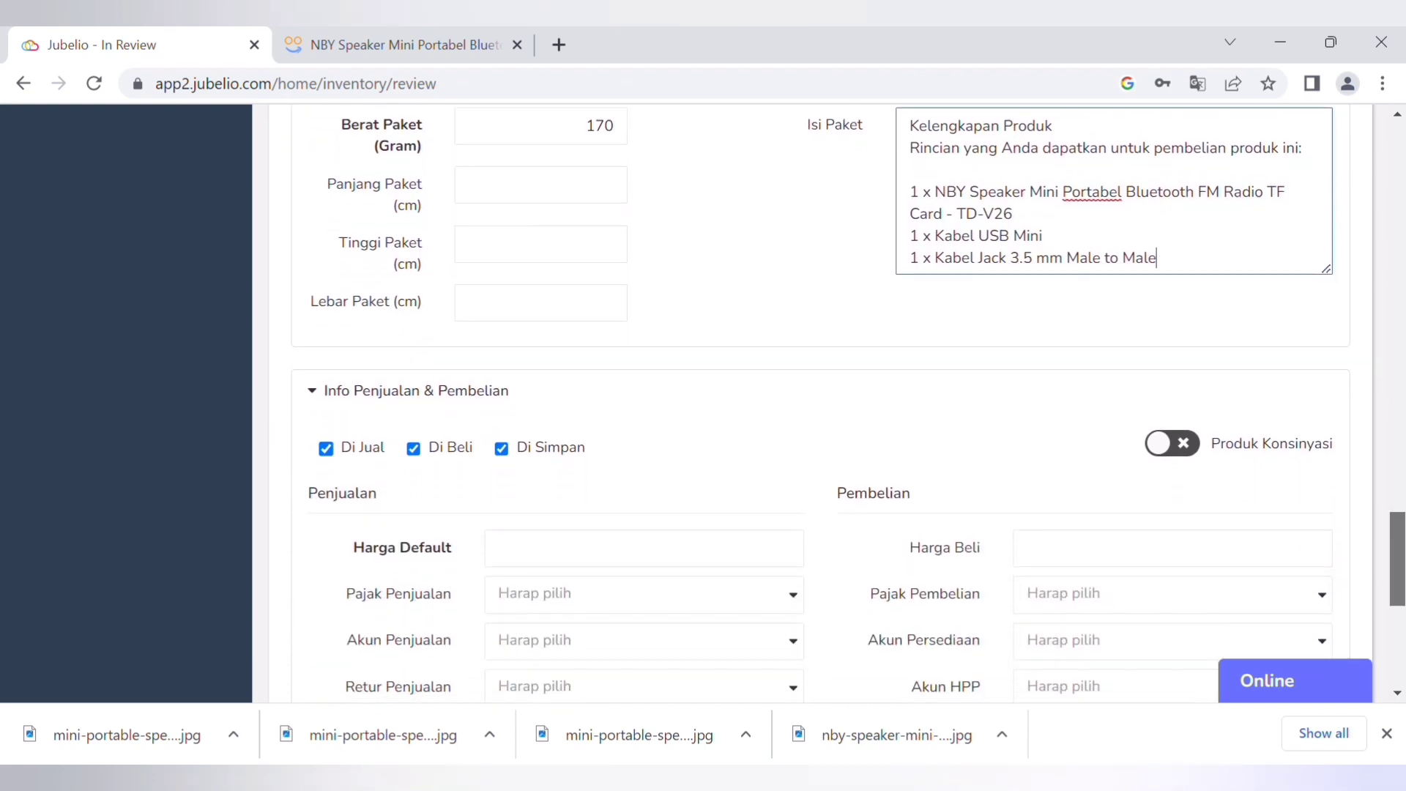
scroll(848, 404, "down", 2)
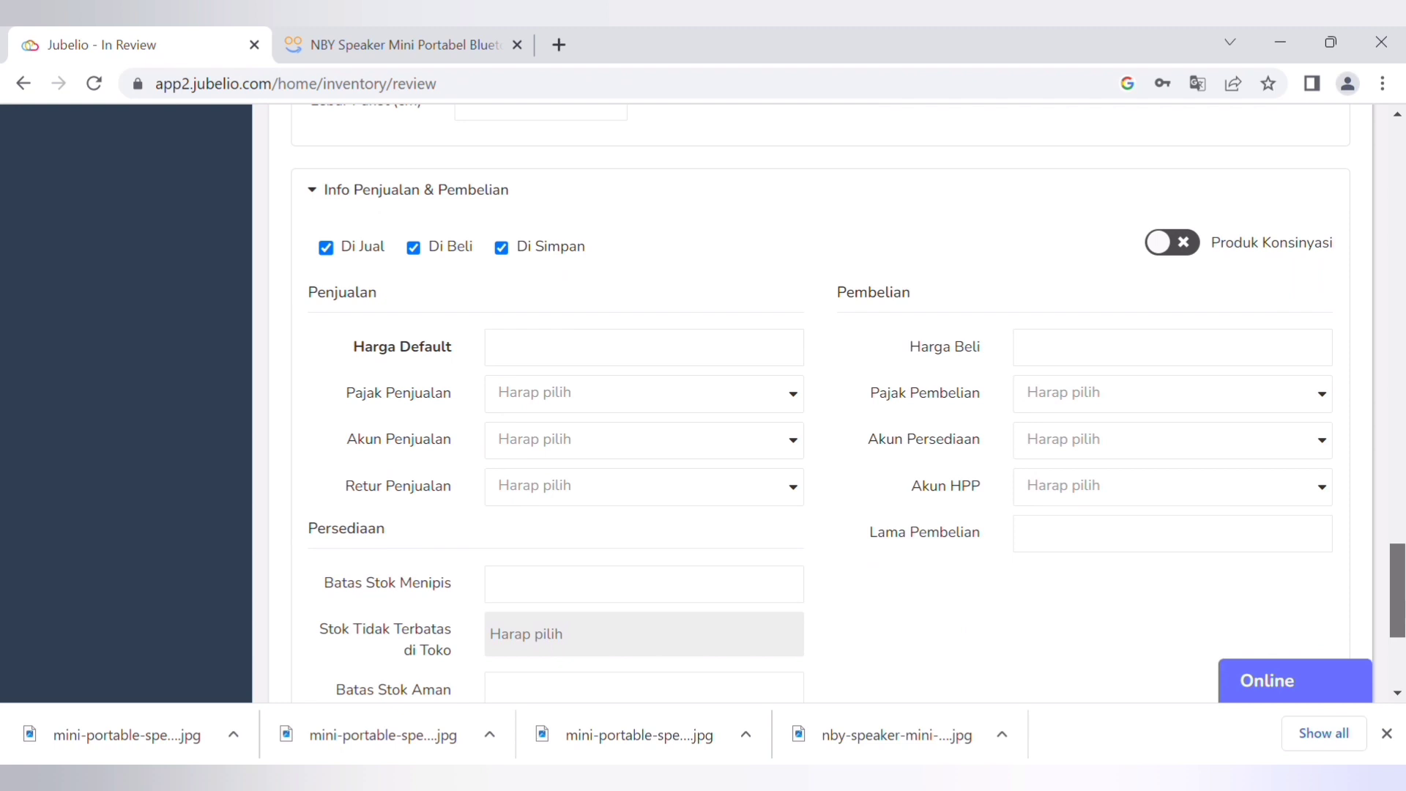
scroll(848, 405, "down", 1)
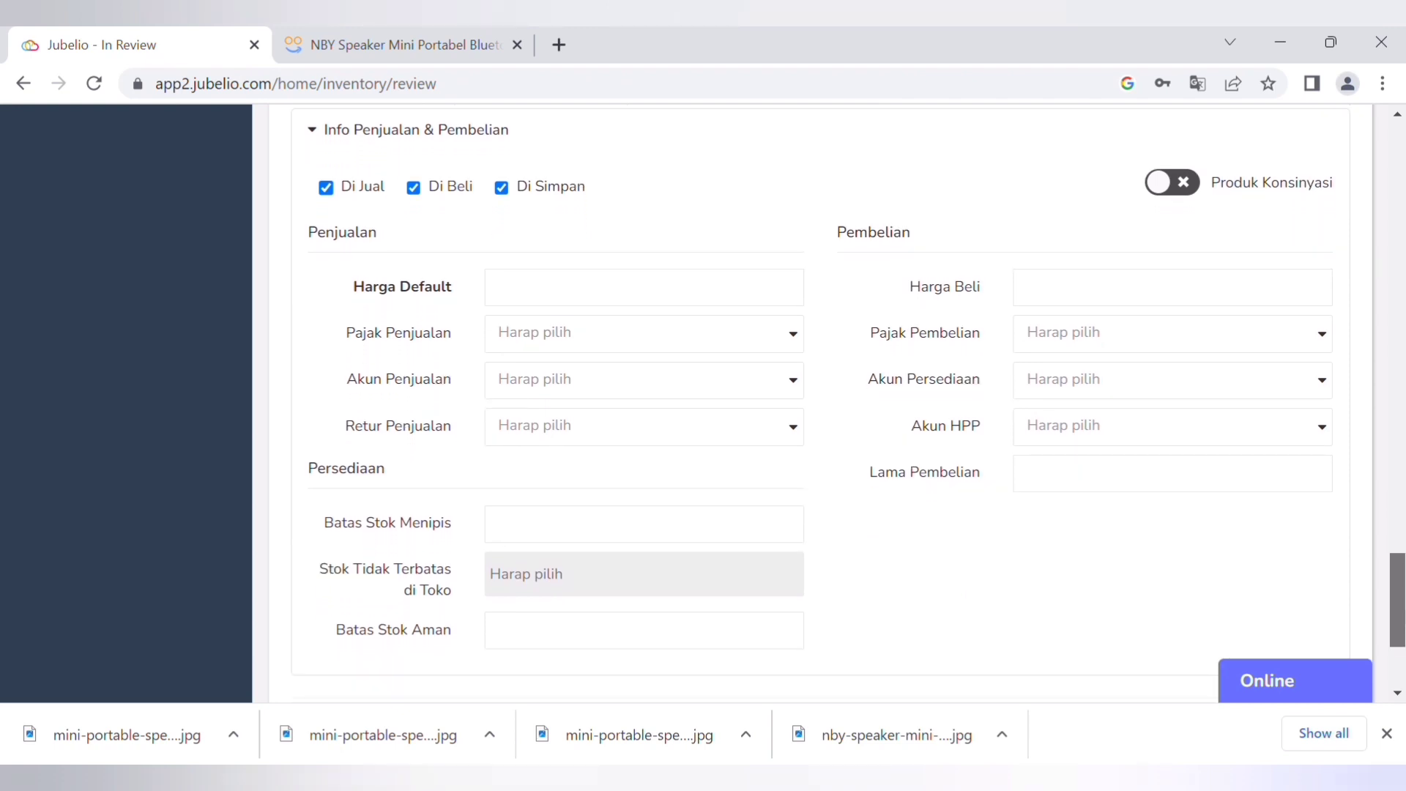
scroll(1402, 608, "up", 1)
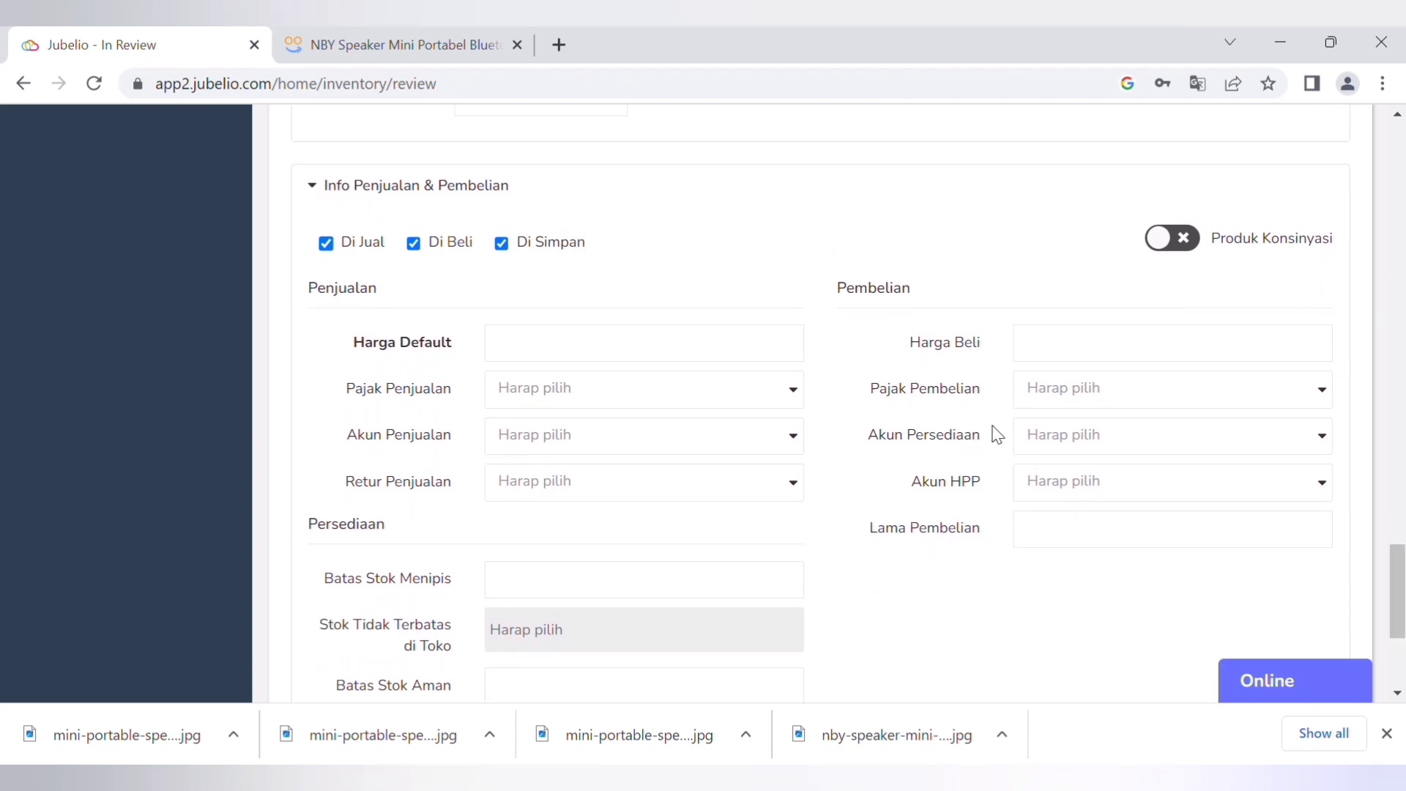
left_click(766, 392)
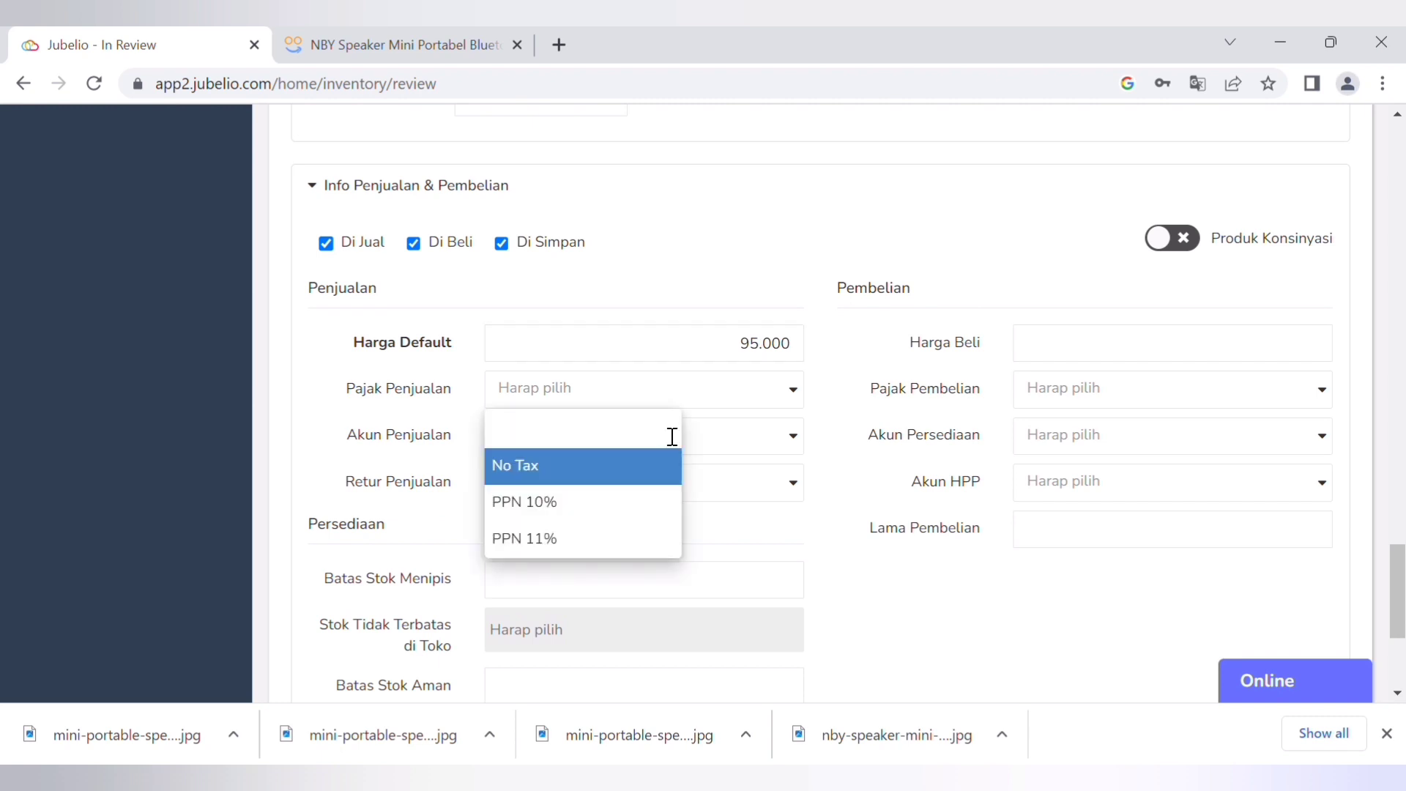
left_click(605, 504)
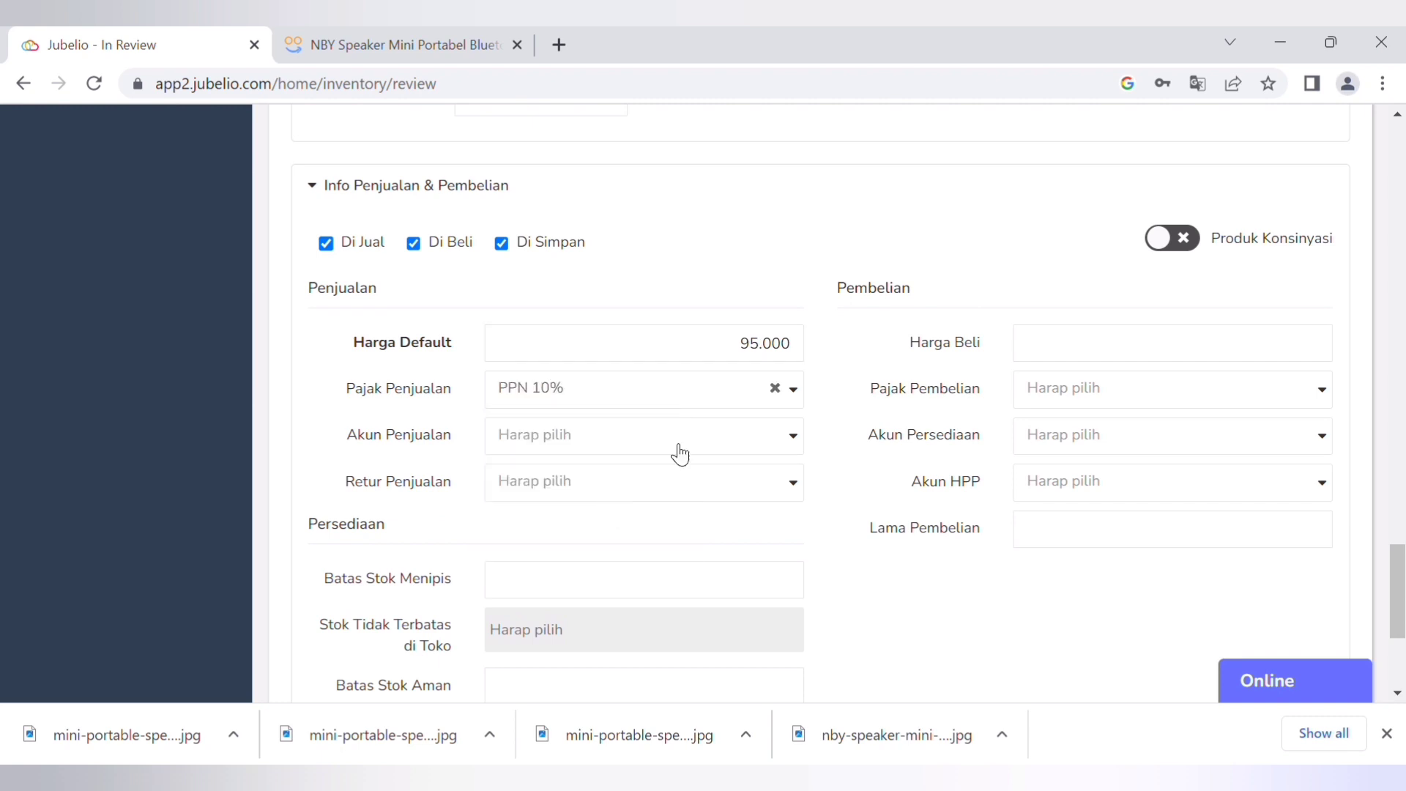
Set Harga Beli under Pembelian to 50700 and the purchase tax (Pajak Pembelian) to PPN 10%.
left_click(1172, 343)
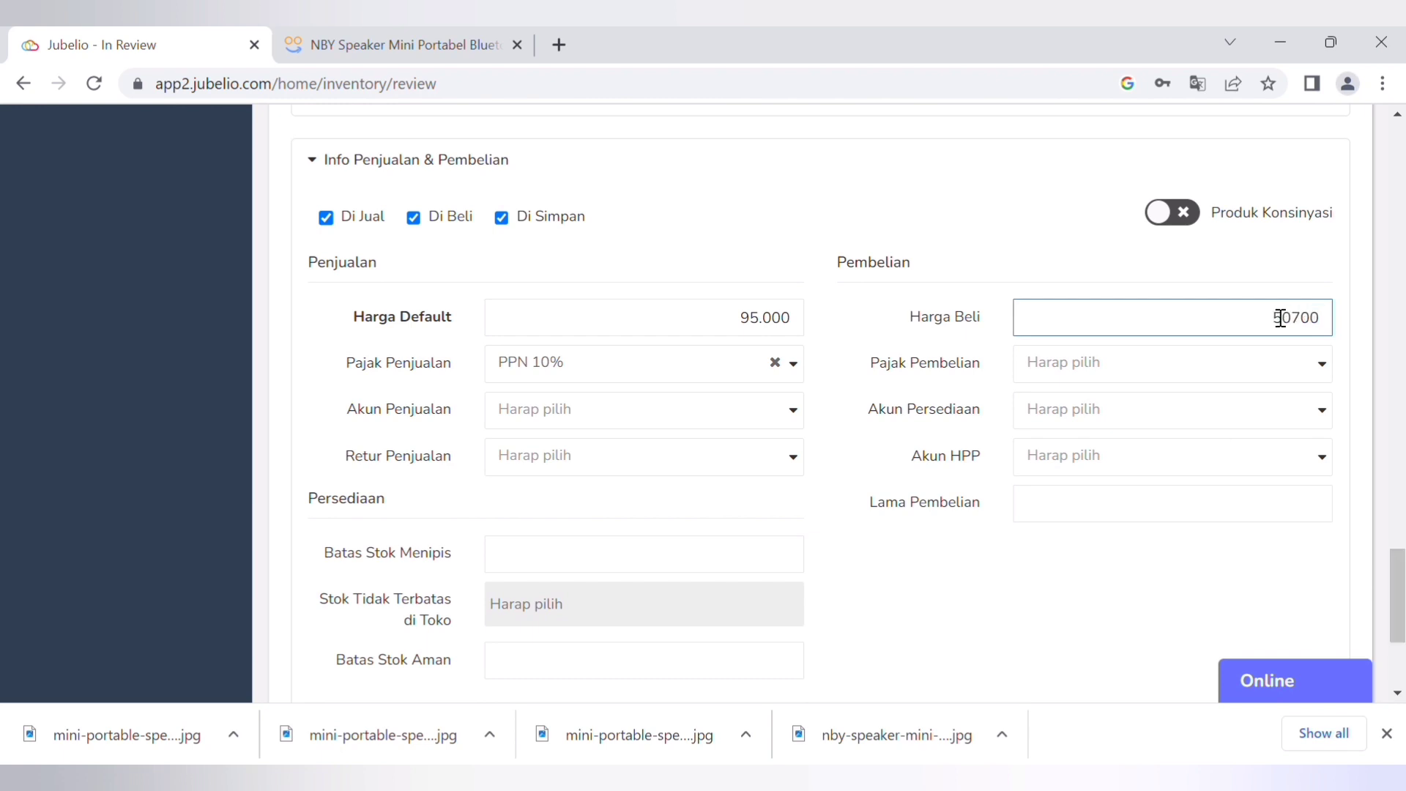
left_click(1276, 368)
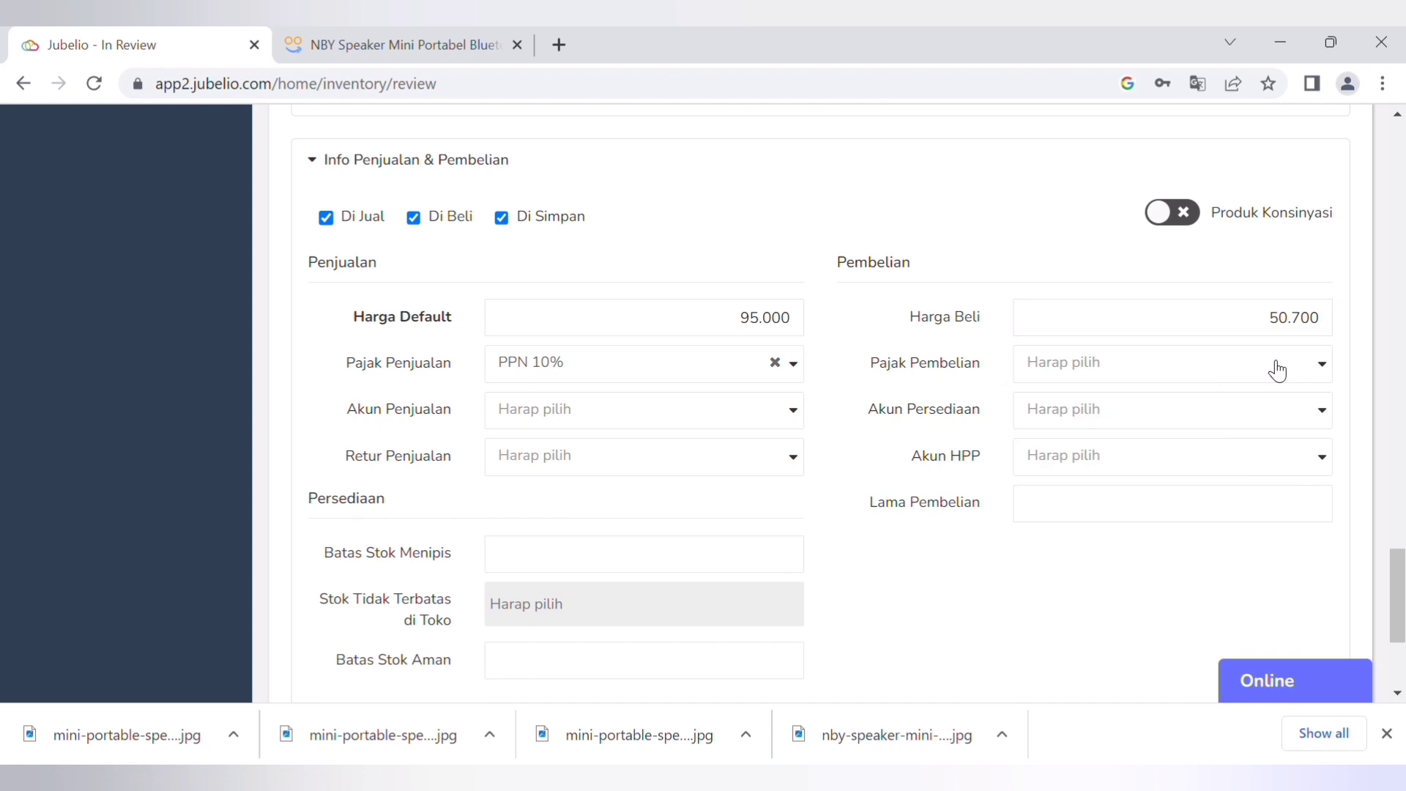
left_click(1278, 372)
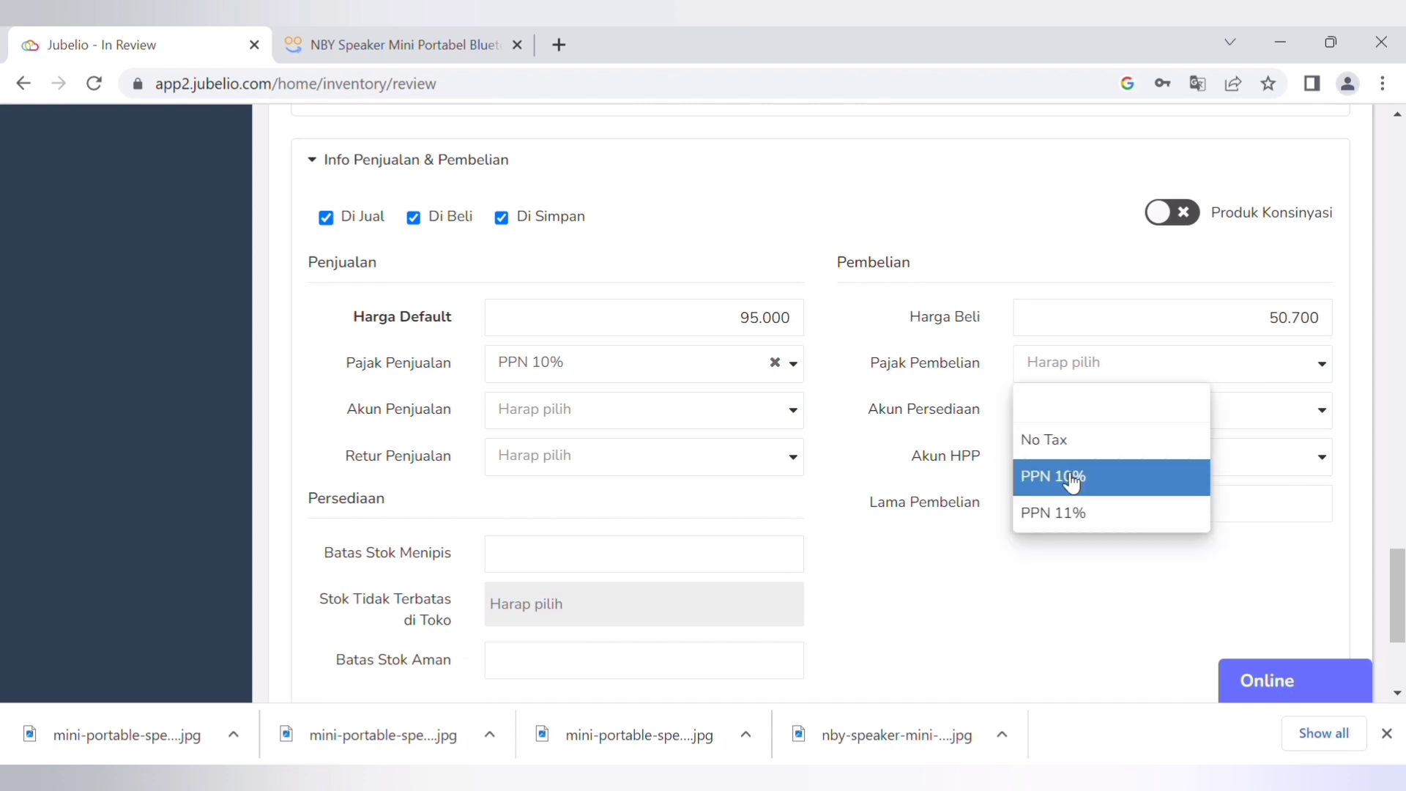
left_click(1072, 485)
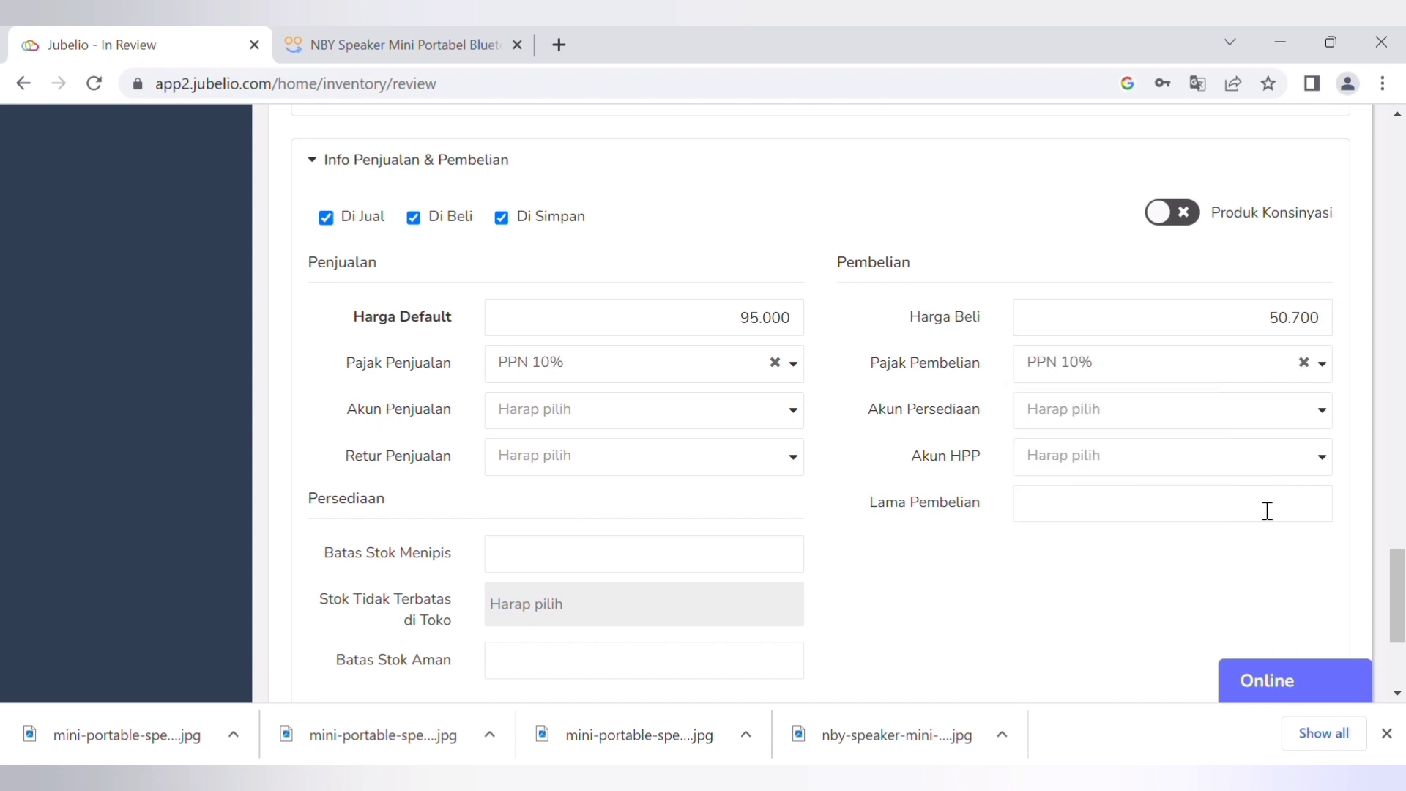
left_click(1311, 411)
Set Batas Stok Menipis to 10 and assign unlimited stock to Bukalapak - Azka Official, a second Bukalapak store, Shopee - JubeCorner and Tokopedia - Jube-Corner.
scroll(686, 349, "down", 3)
left_click(687, 348)
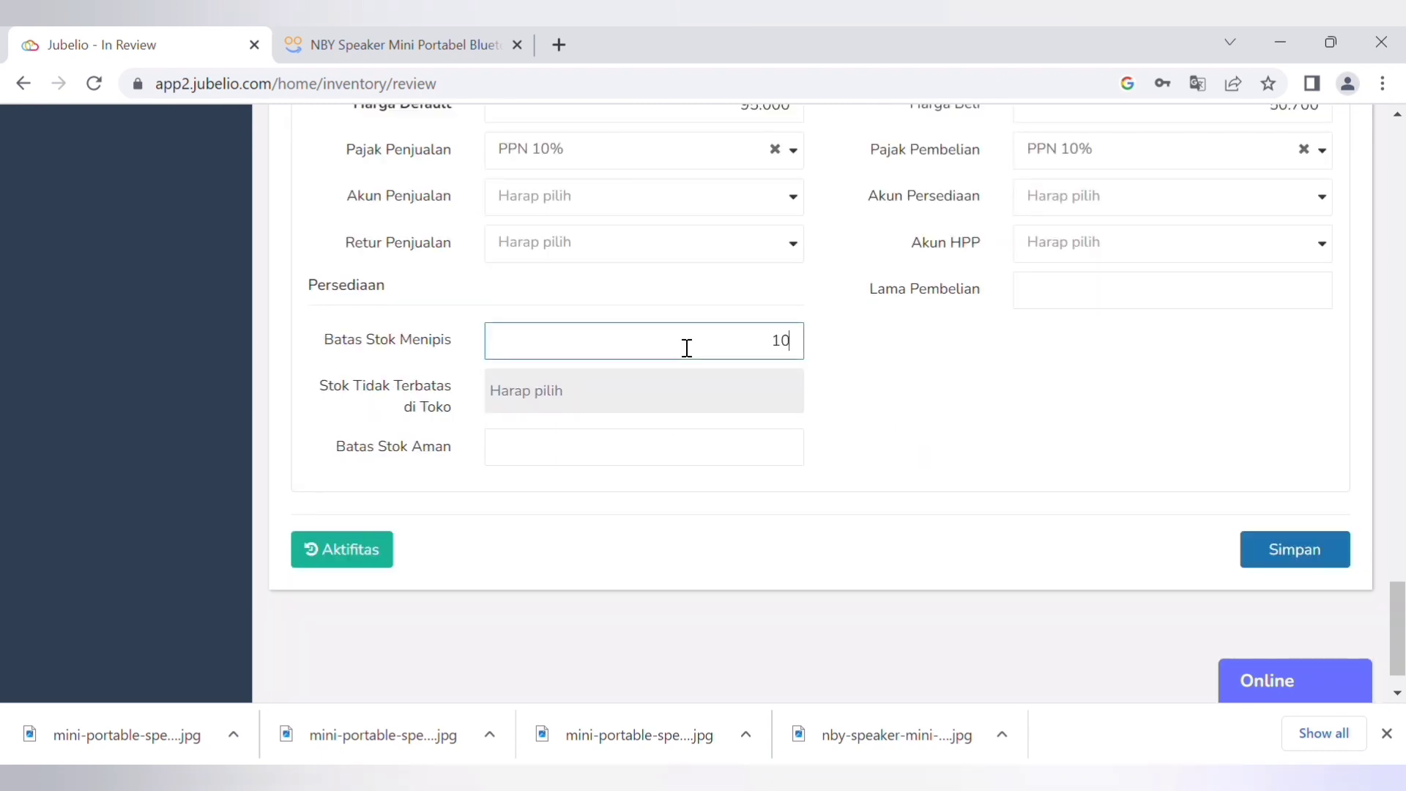
left_click(644, 409)
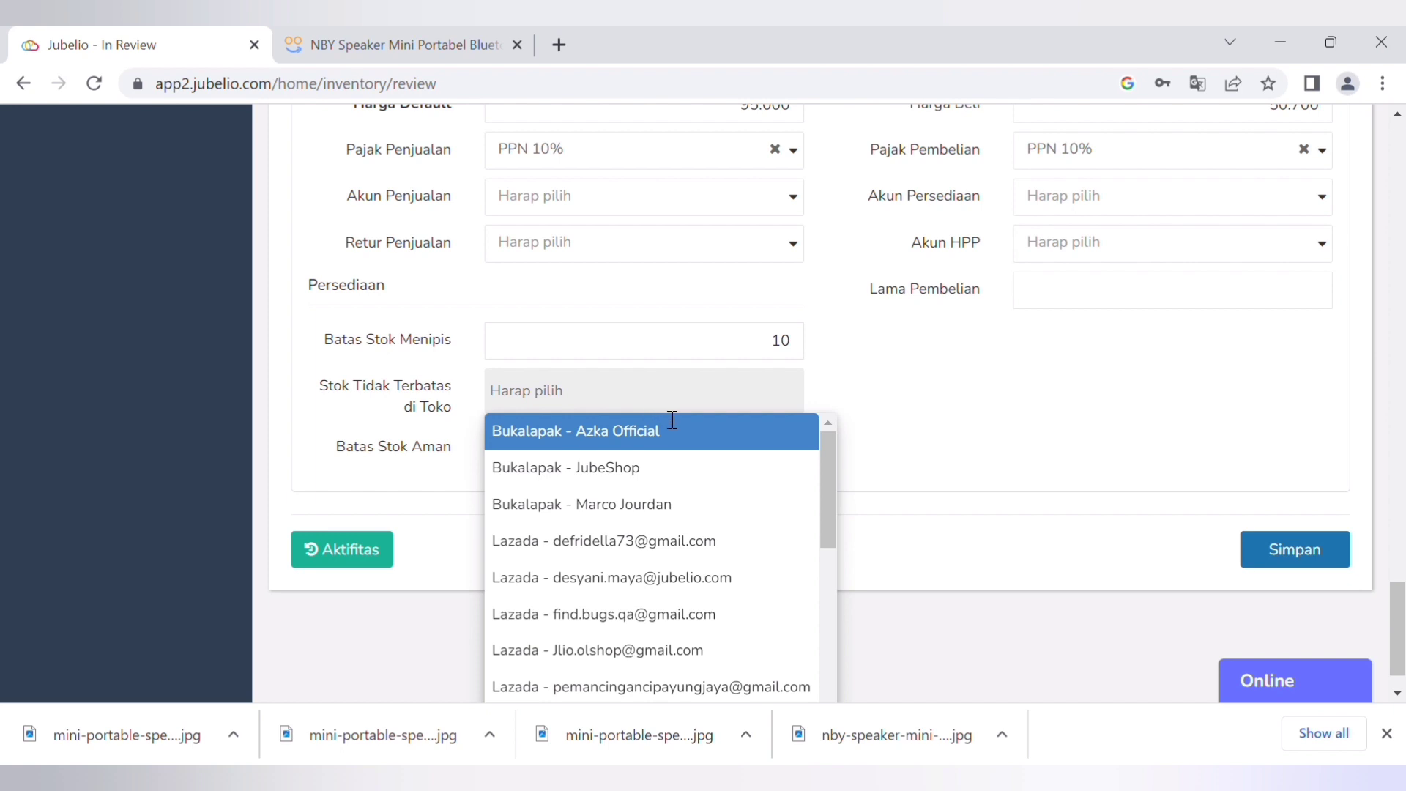
left_click(674, 442)
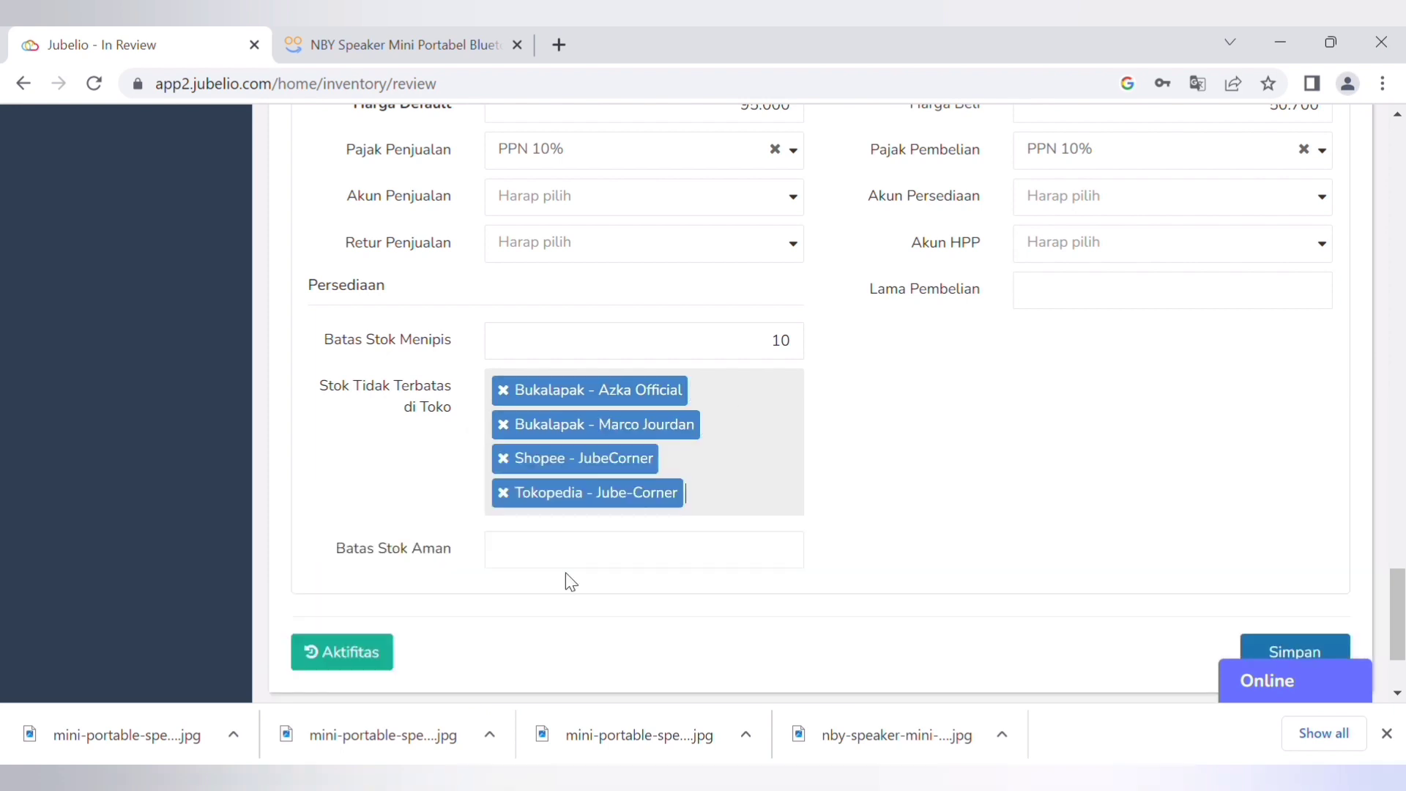
Set the safe stock limit (Batas Stok Aman) to 50 and save the item.
left_click(618, 557)
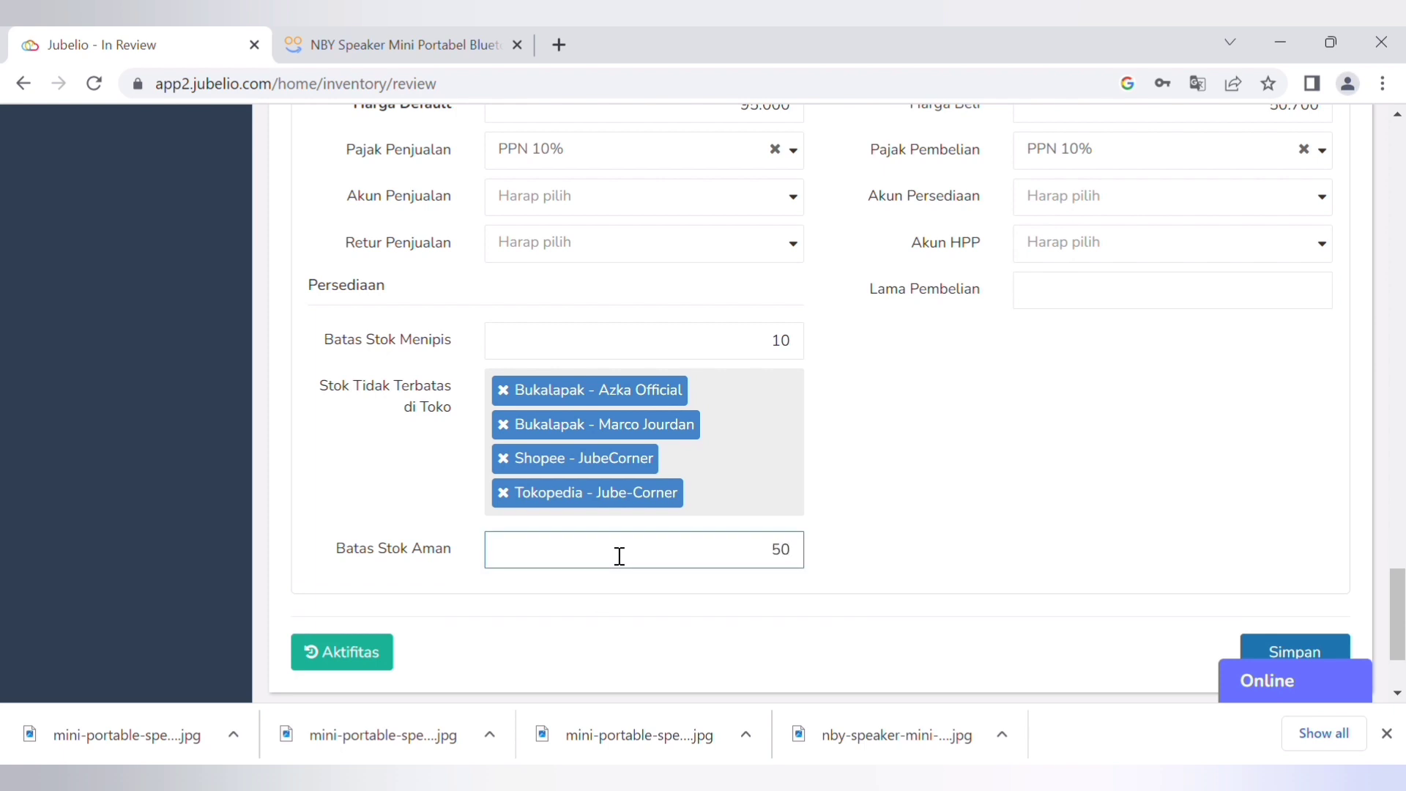
scroll(619, 556, "down", 2)
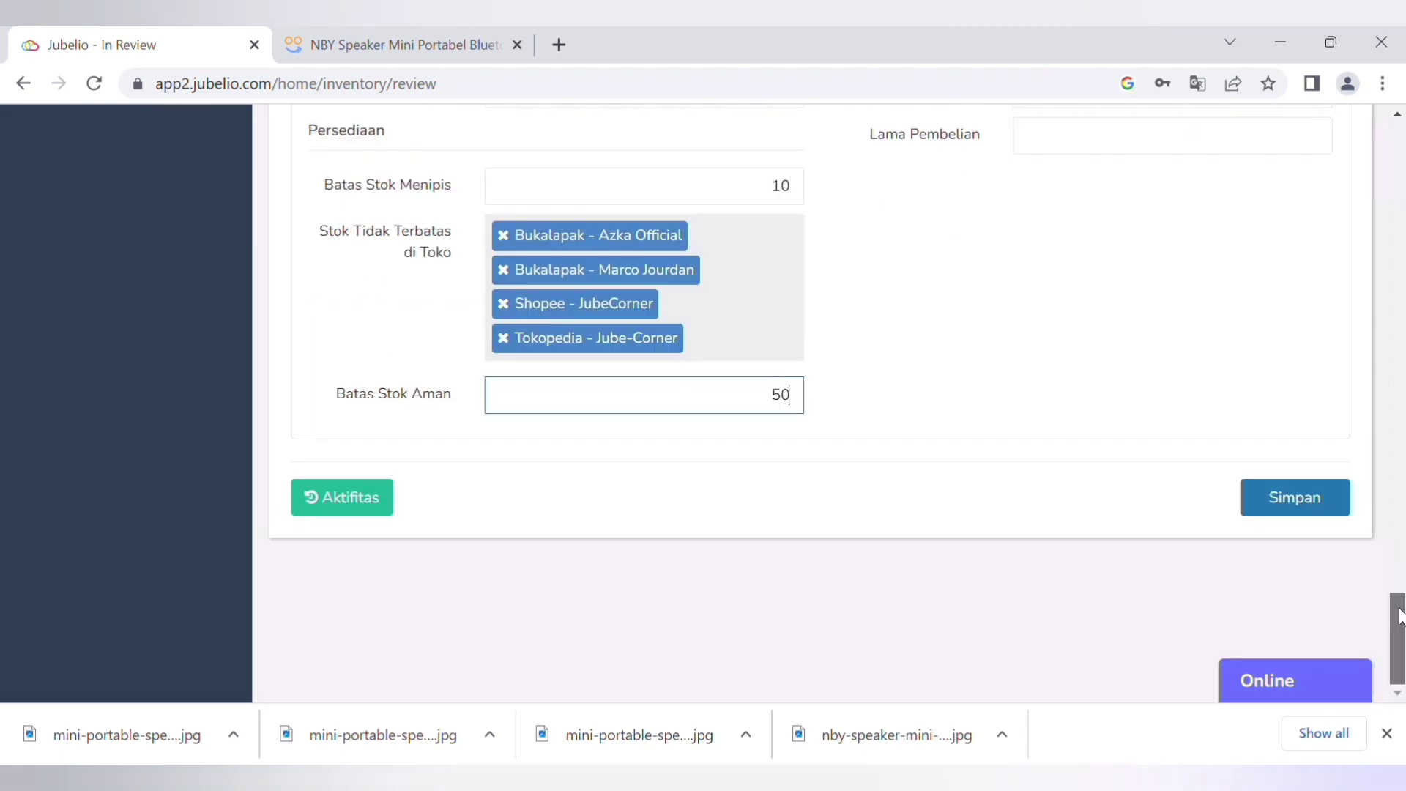
left_click(1316, 504)
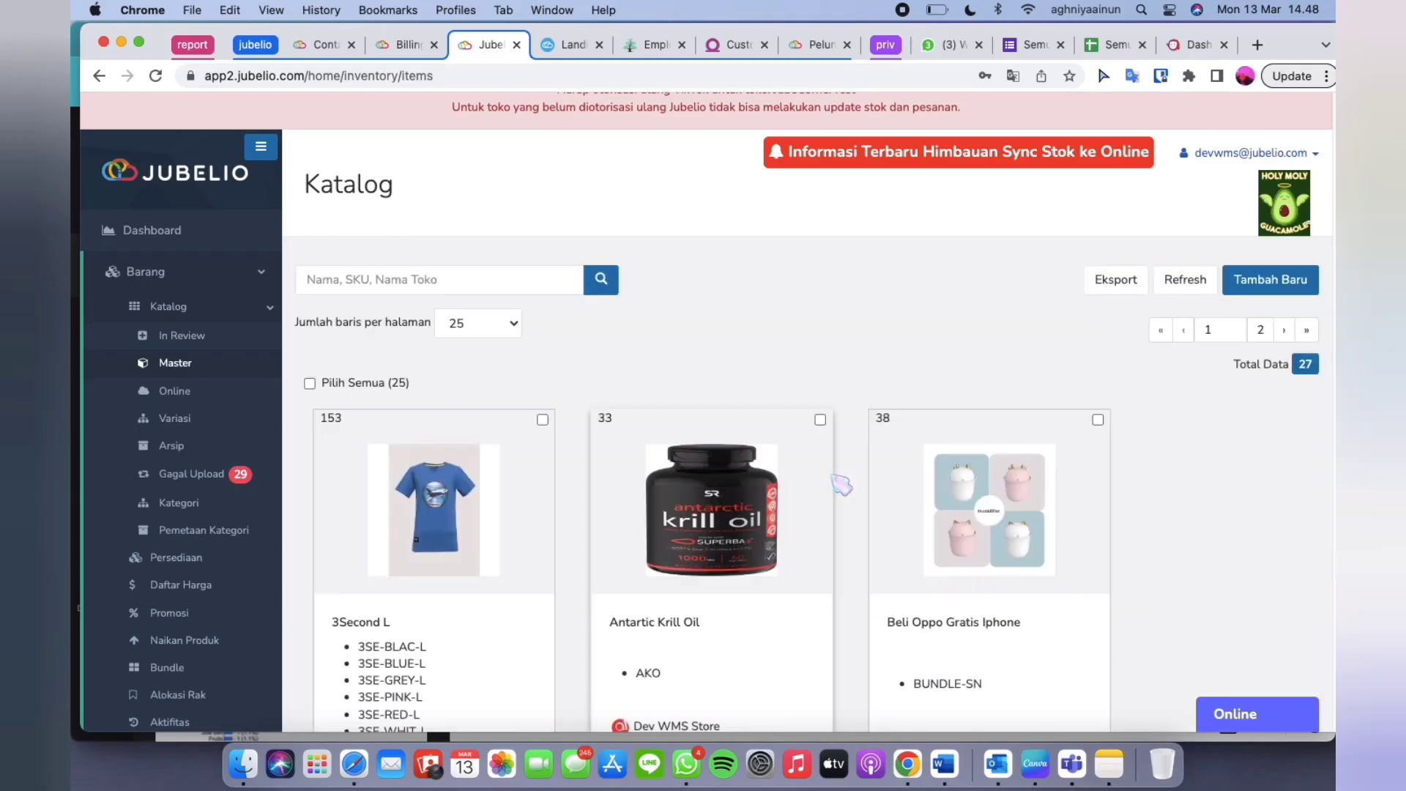
Select 3Second L and Antartic Krill Oil in the Master catalog and open the store upload list from 3Second L.
scroll(842, 485, "down", 5)
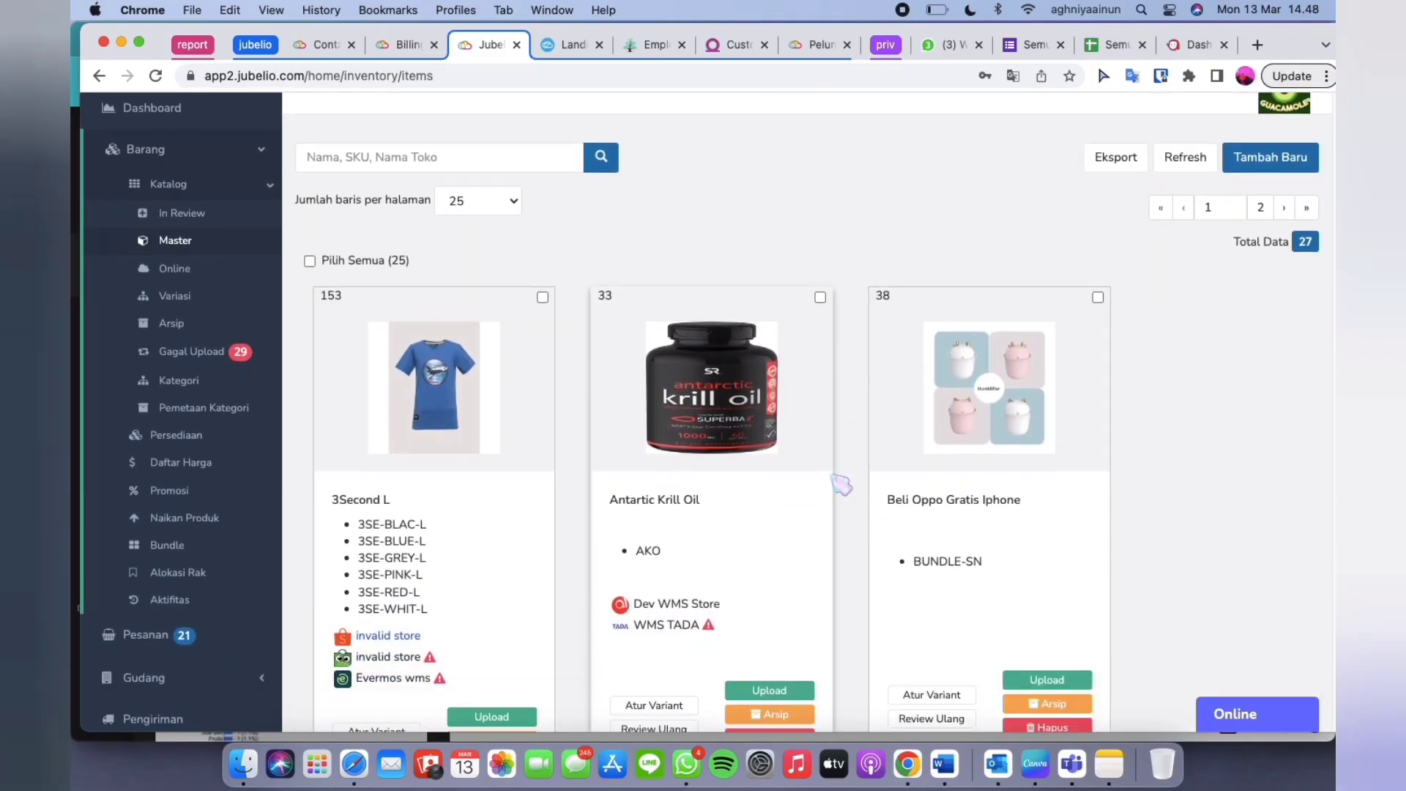
left_click(542, 219)
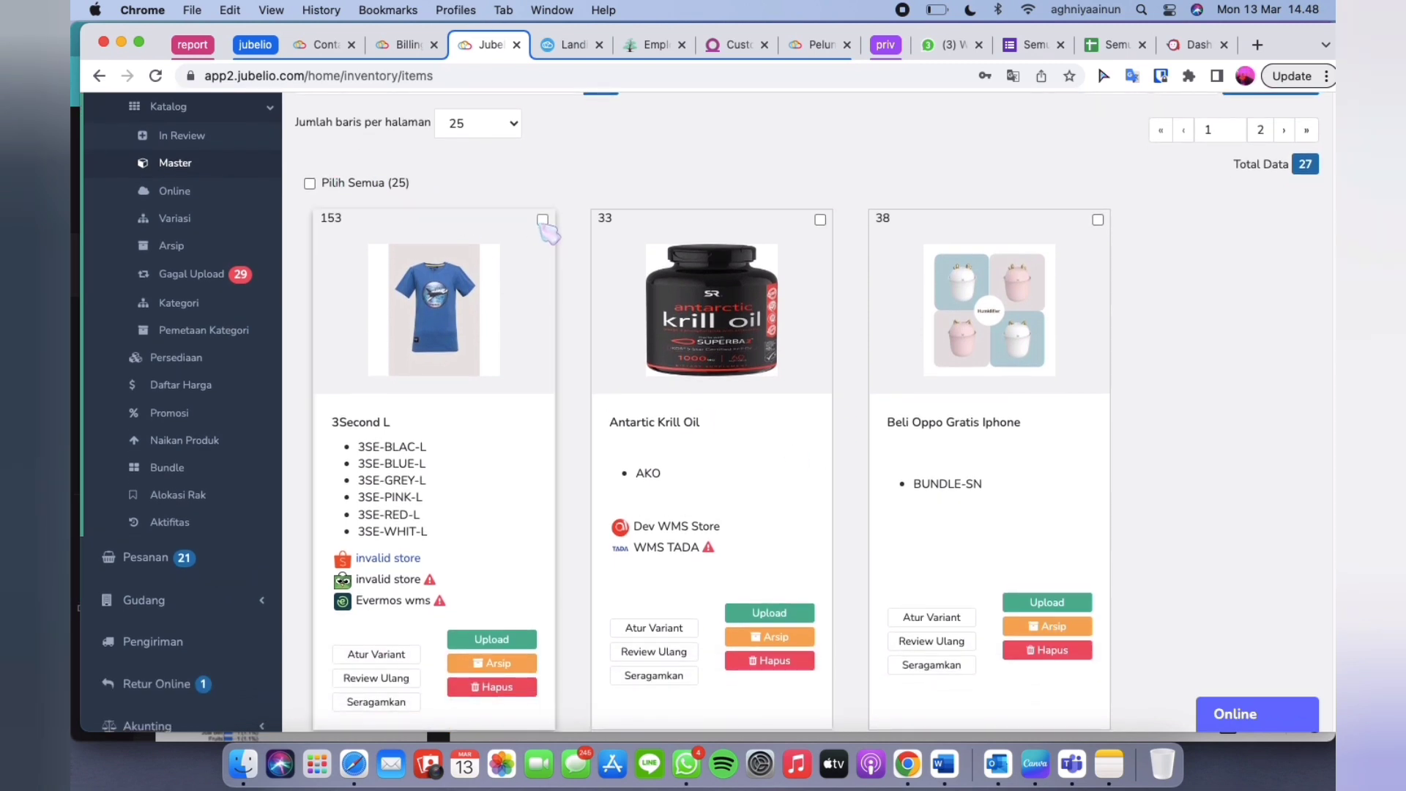
left_click(821, 220)
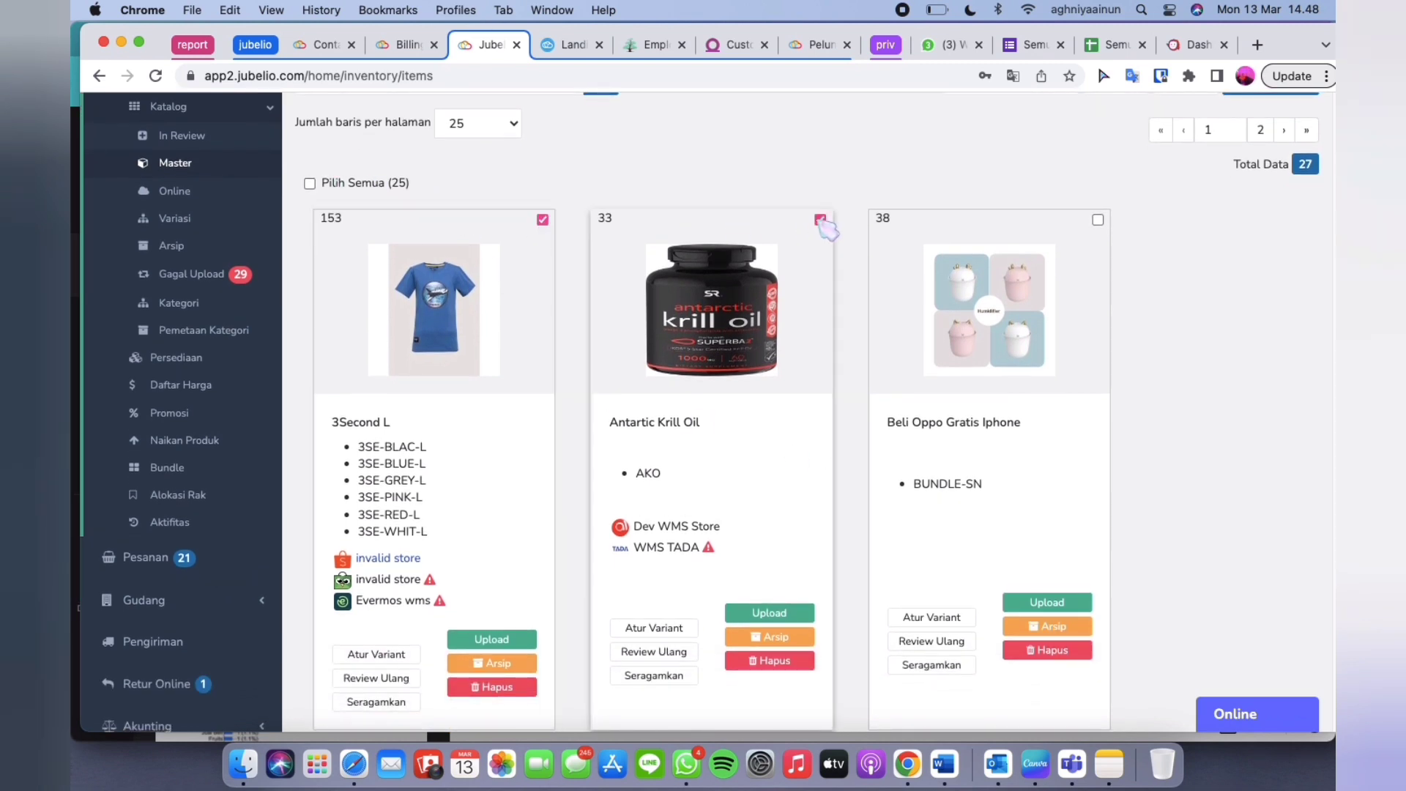
scroll(549, 380, "down", 1)
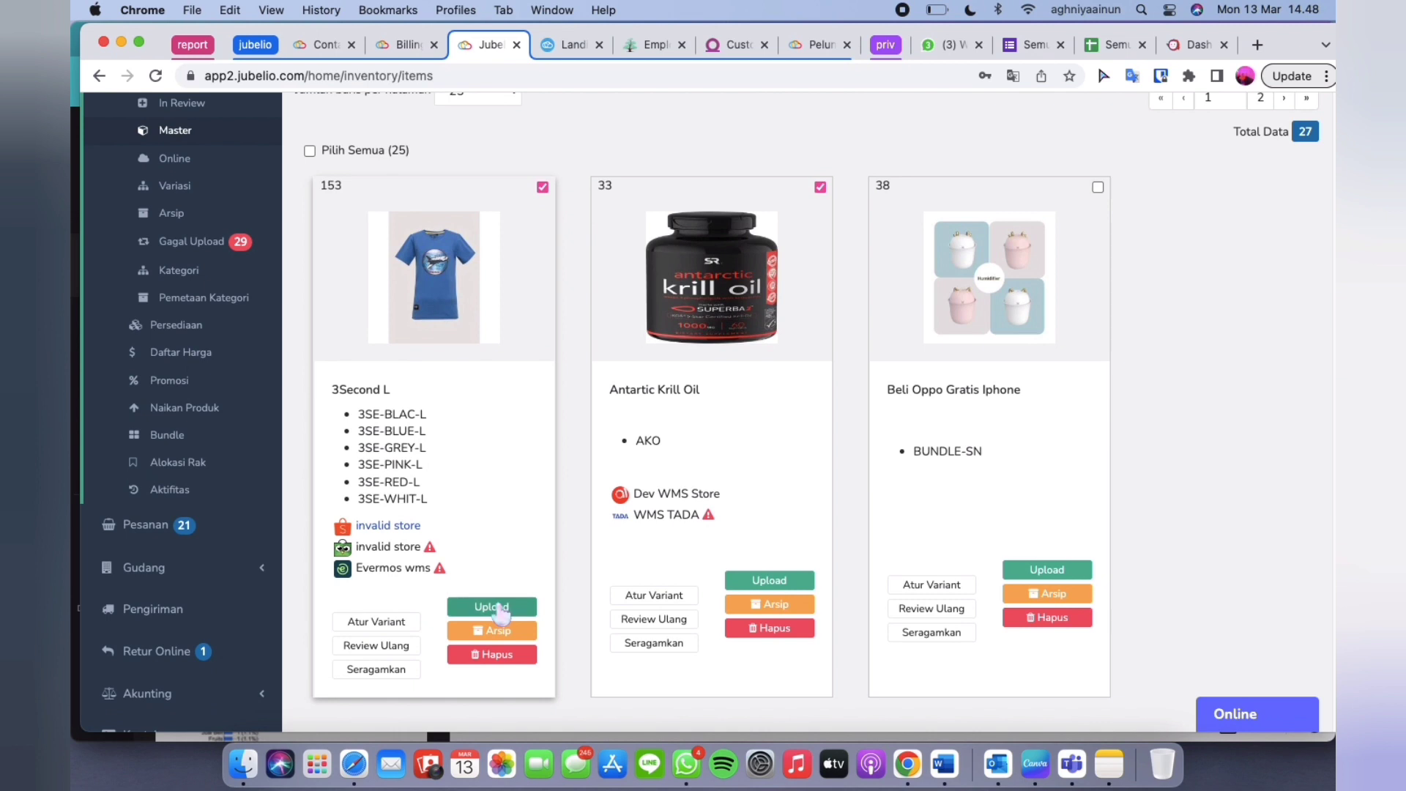
left_click(492, 608)
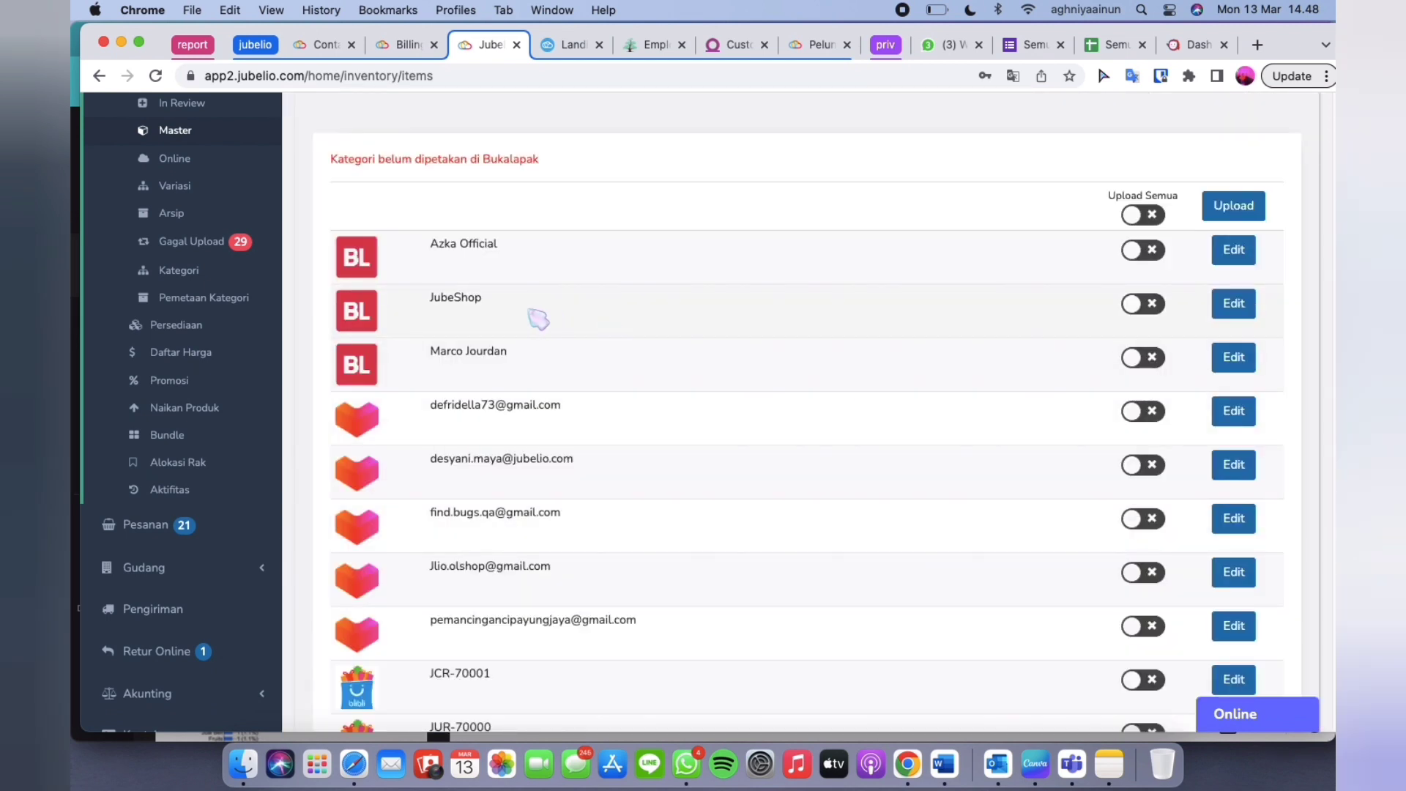
Enable upload for one Lazada store account and for the Bukalapak store Azka Official.
scroll(539, 317, "down", 2)
scroll(715, 367, "down", 1)
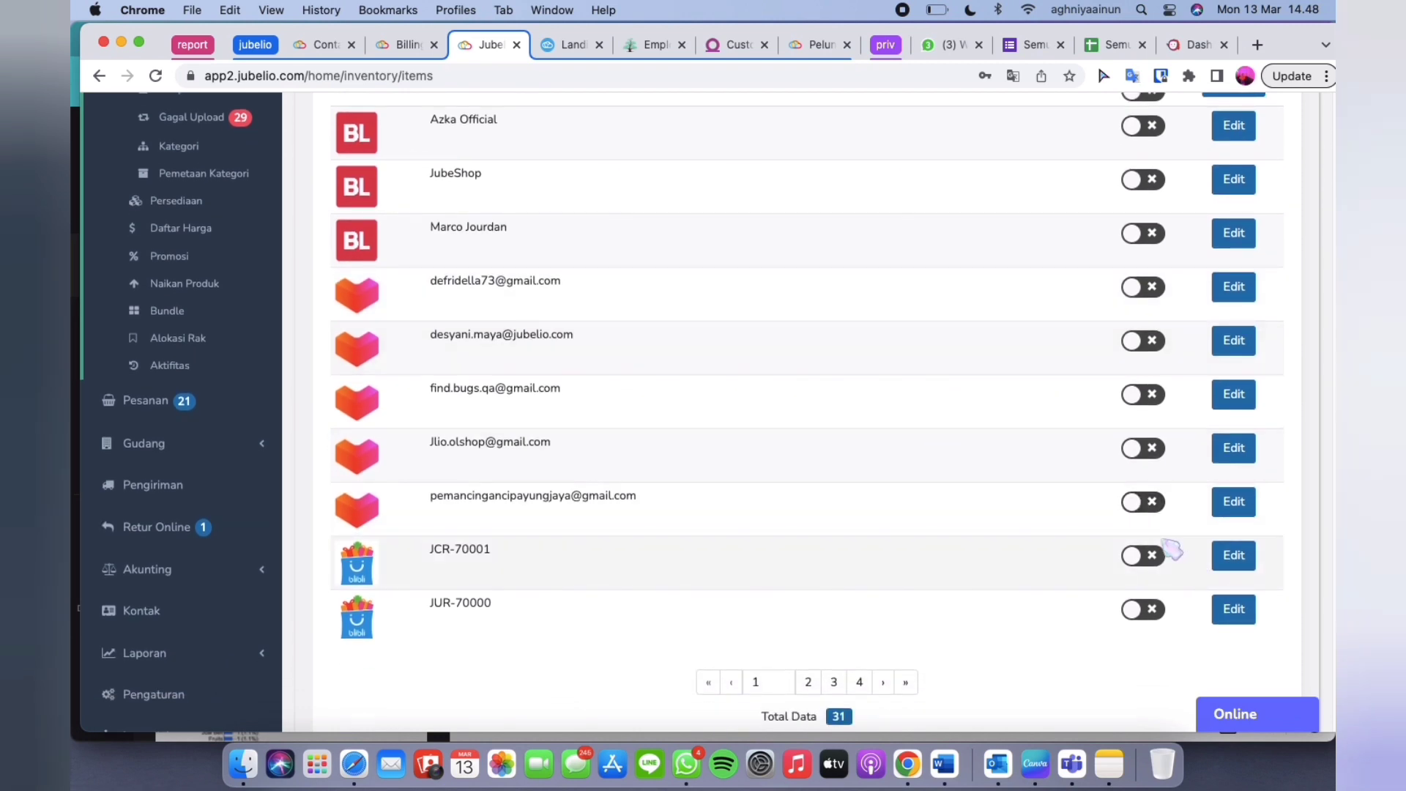
left_click(1143, 450)
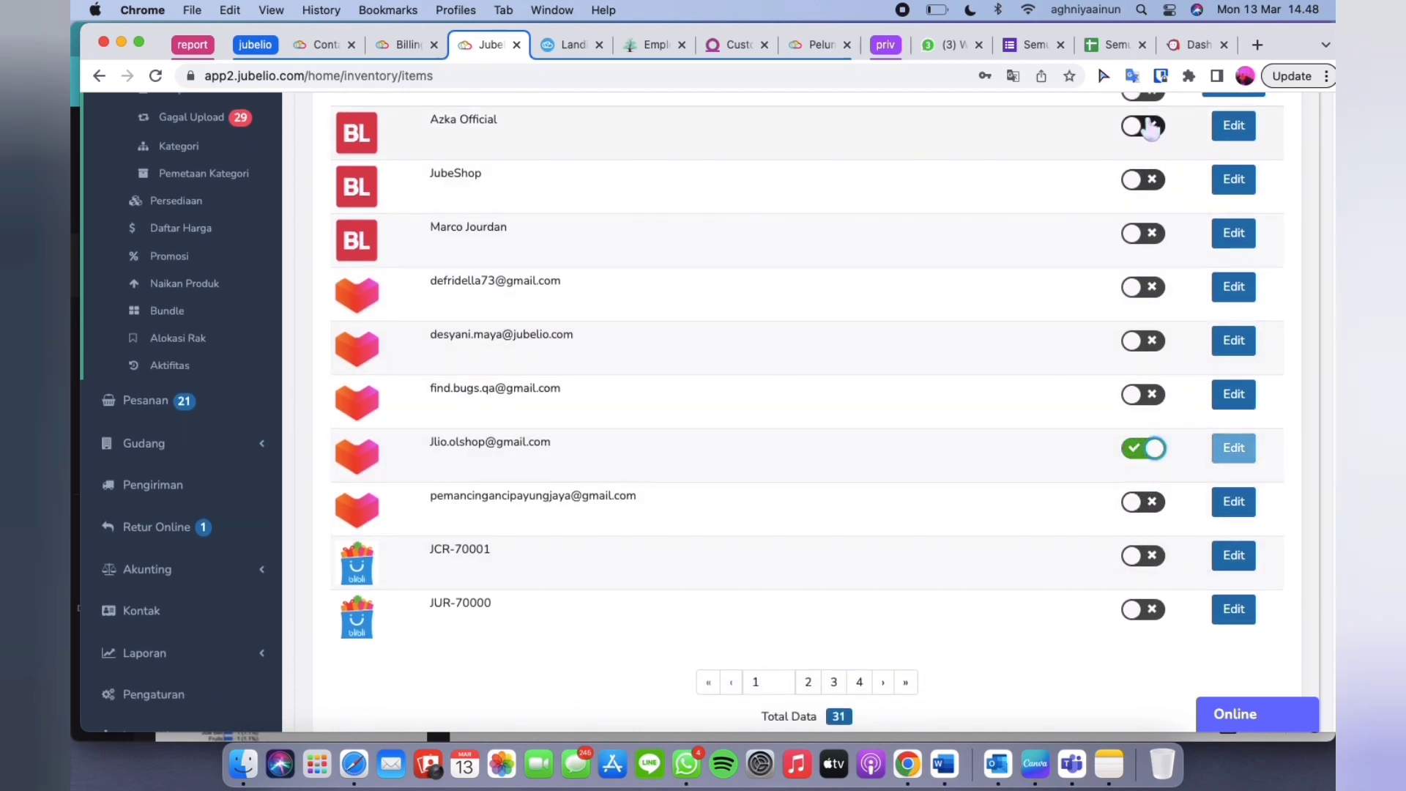
left_click(1147, 128)
scroll(1186, 377, "up", 1)
scroll(1140, 135, "down", 1)
scroll(1145, 136, "up", 1)
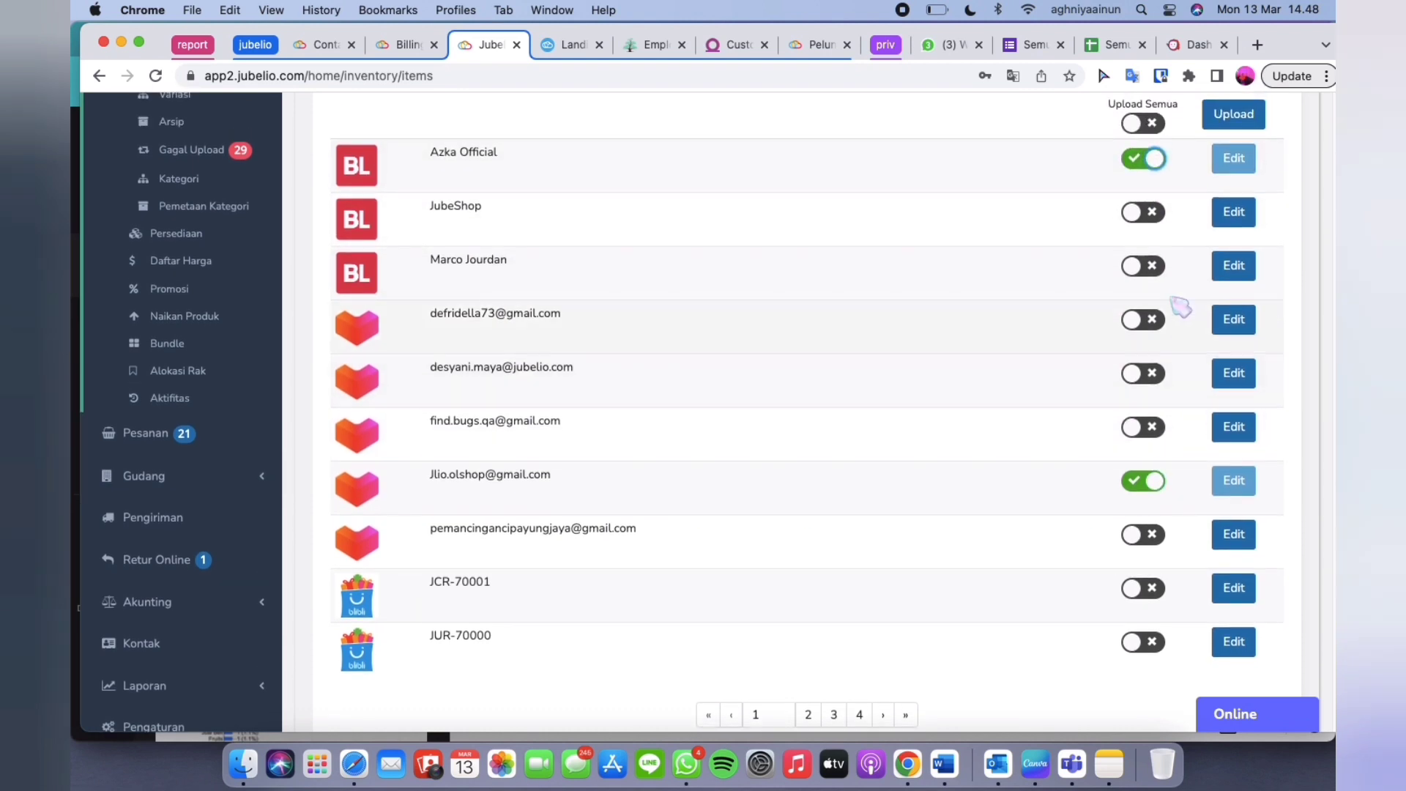
Turn Upload Semua on for all listed stores and switch it off again.
left_click(1140, 129)
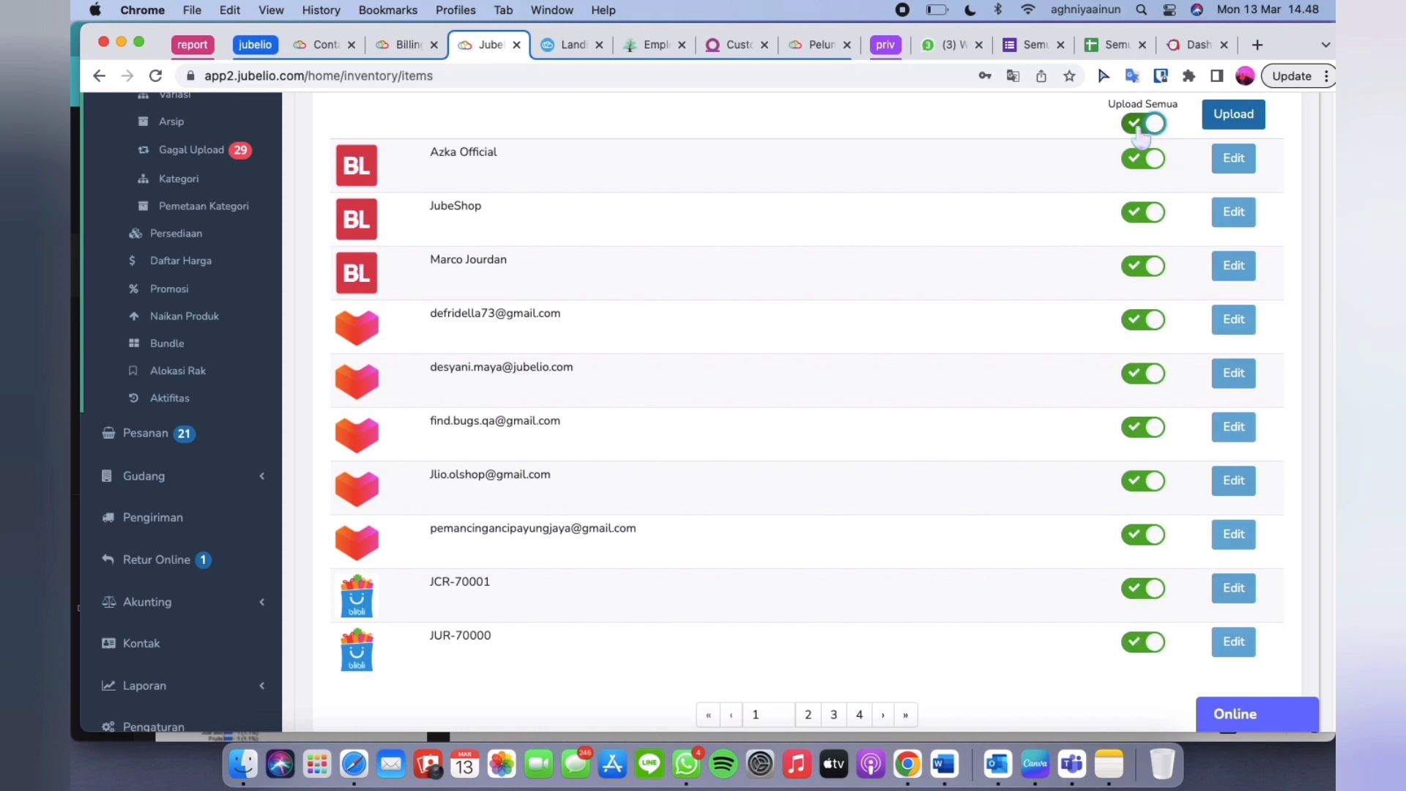
left_click(1141, 130)
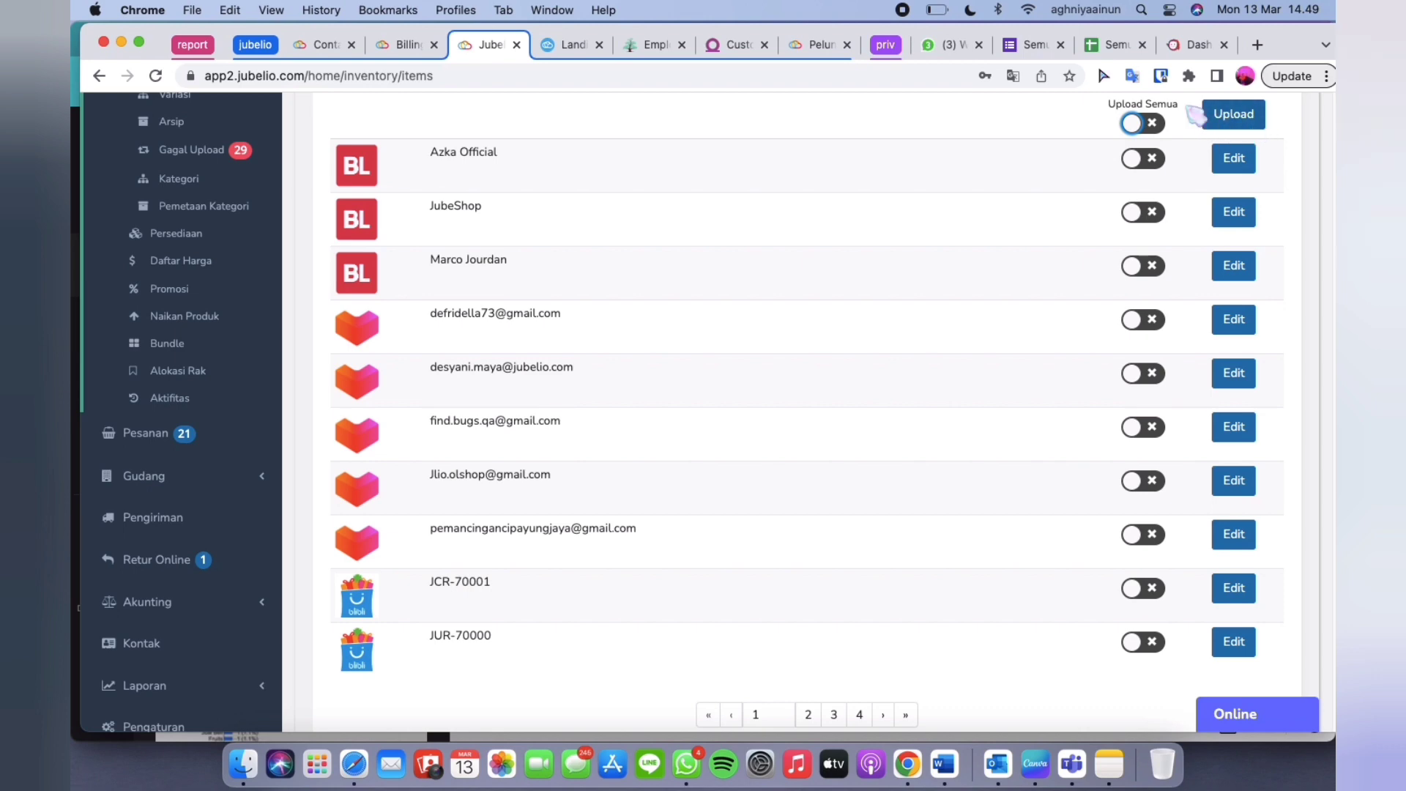
scroll(1091, 514, "down", 1)
scroll(1090, 511, "up", 5)
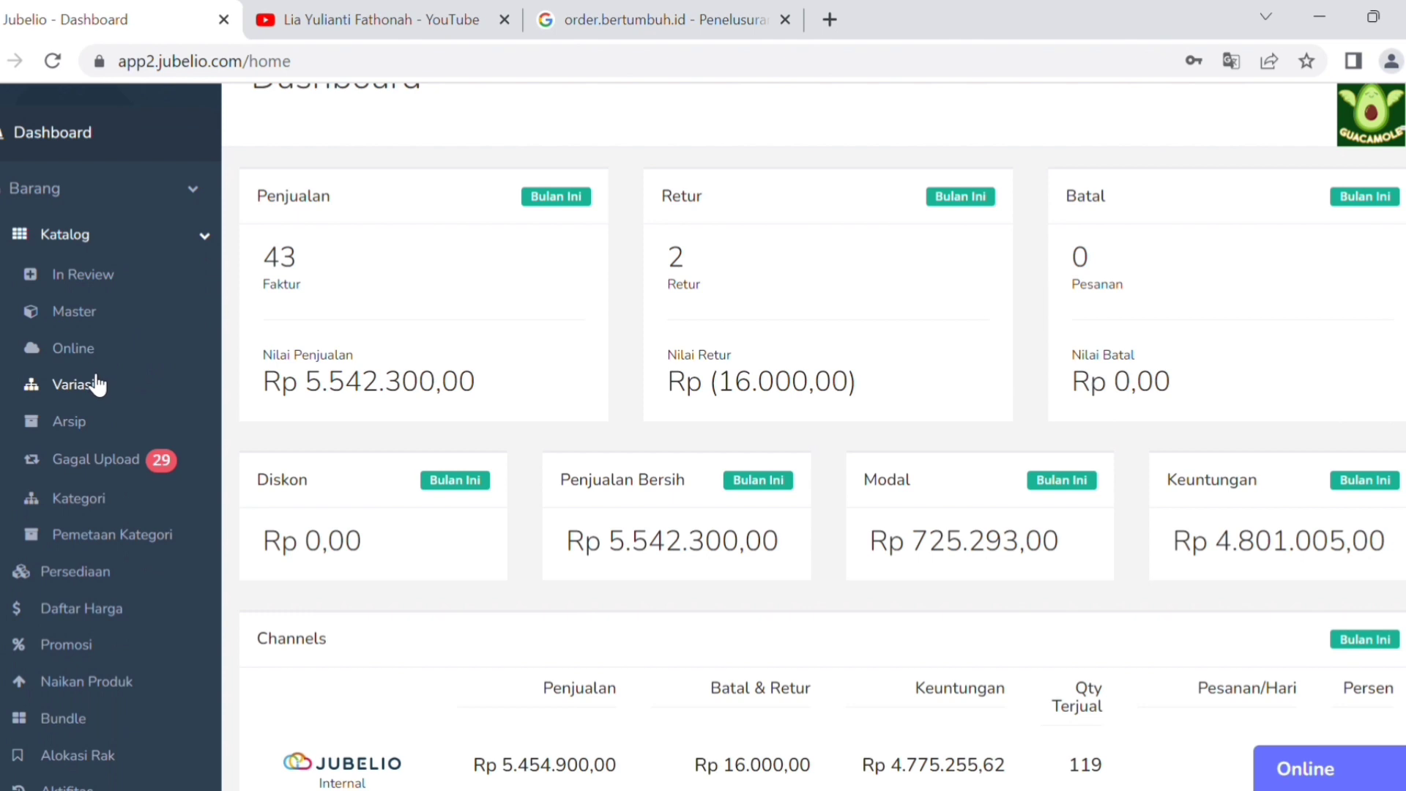
Open the Persediaan inventory list and show its Minus view of items with negative stock.
scroll(99, 396, "down", 2)
left_click(104, 452)
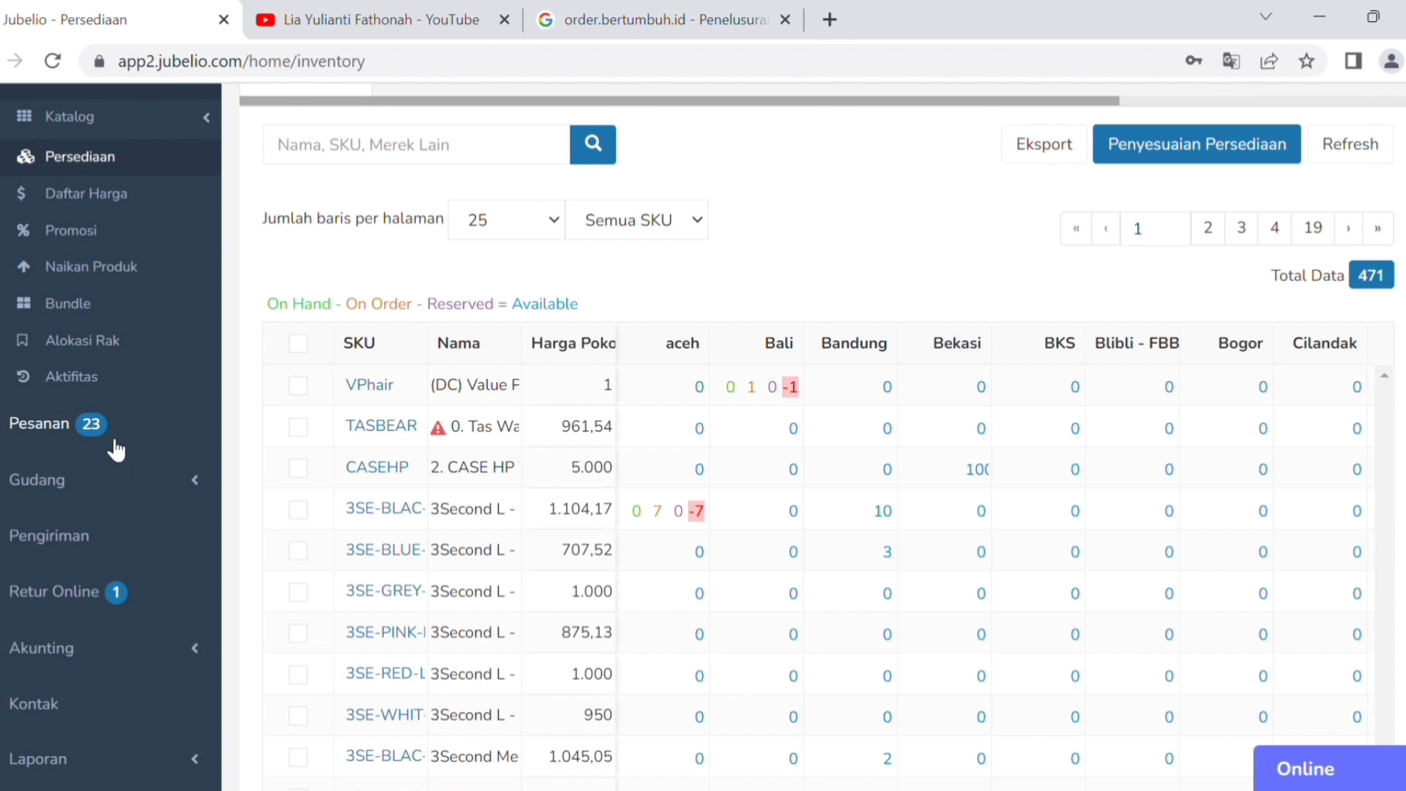
scroll(115, 449, "up", 5)
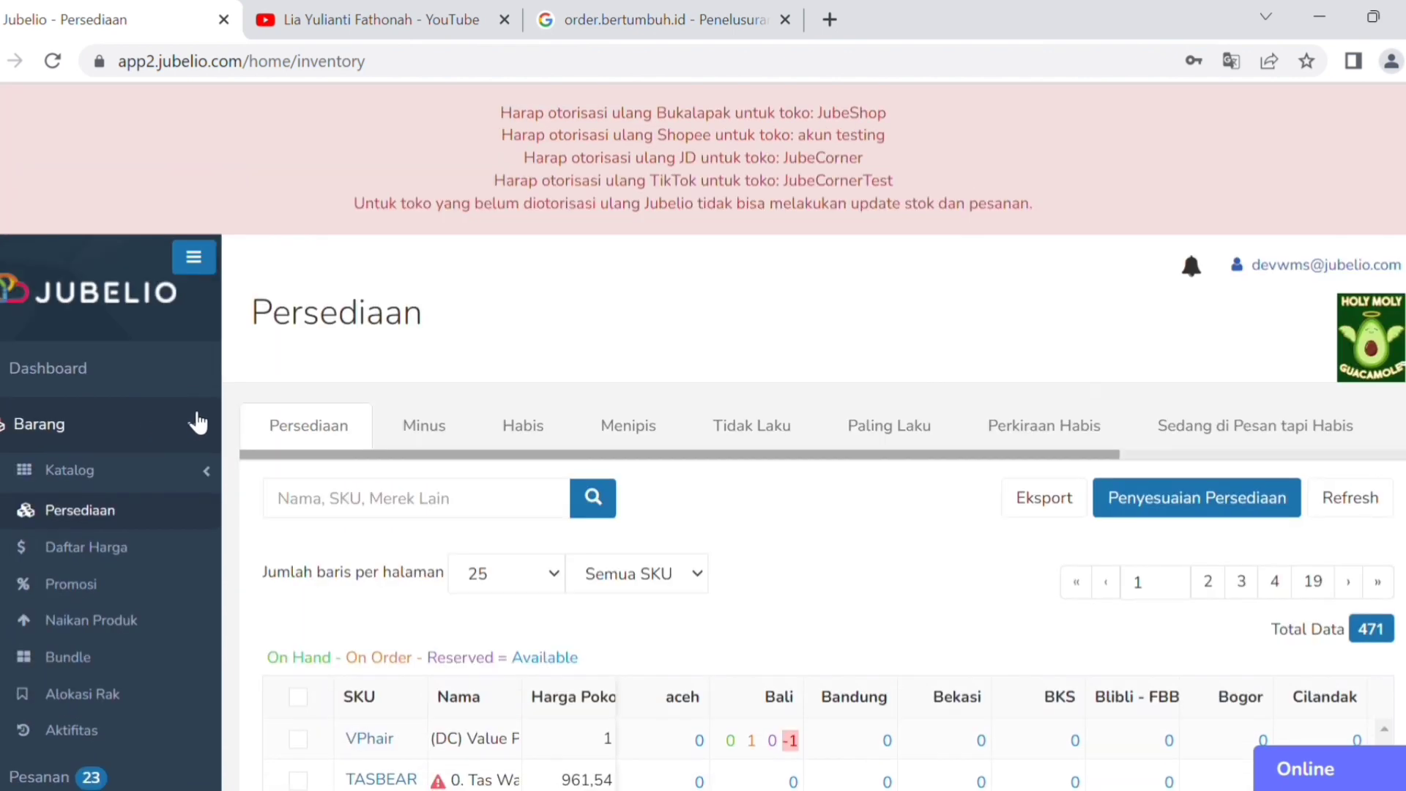
scroll(351, 195, "down", 3)
left_click(408, 197)
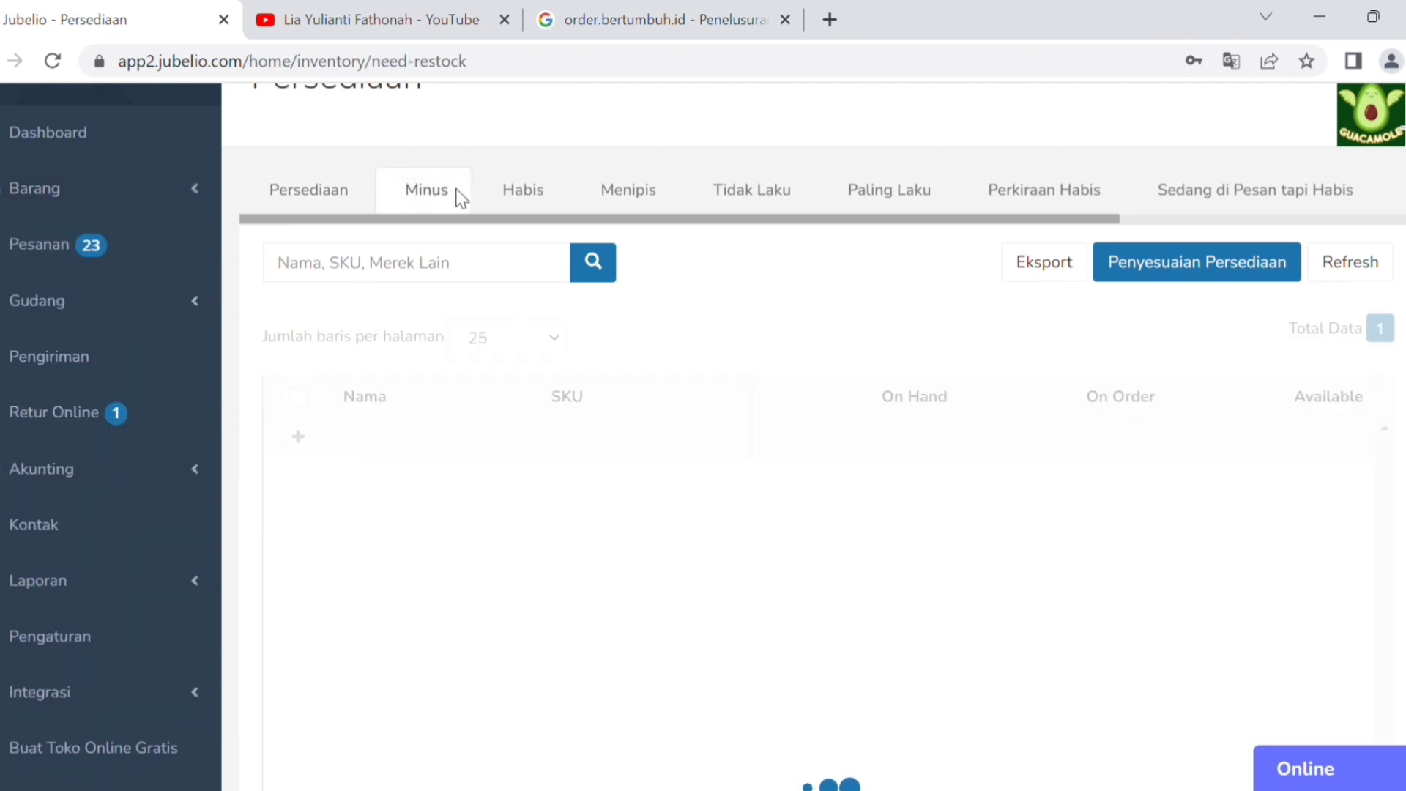
Go through the Habis, Menipis, Tidak Laku, Paling Laku, Perkiraan Habis and Sedang di Pesan tapi Habis inventory views.
left_click(525, 196)
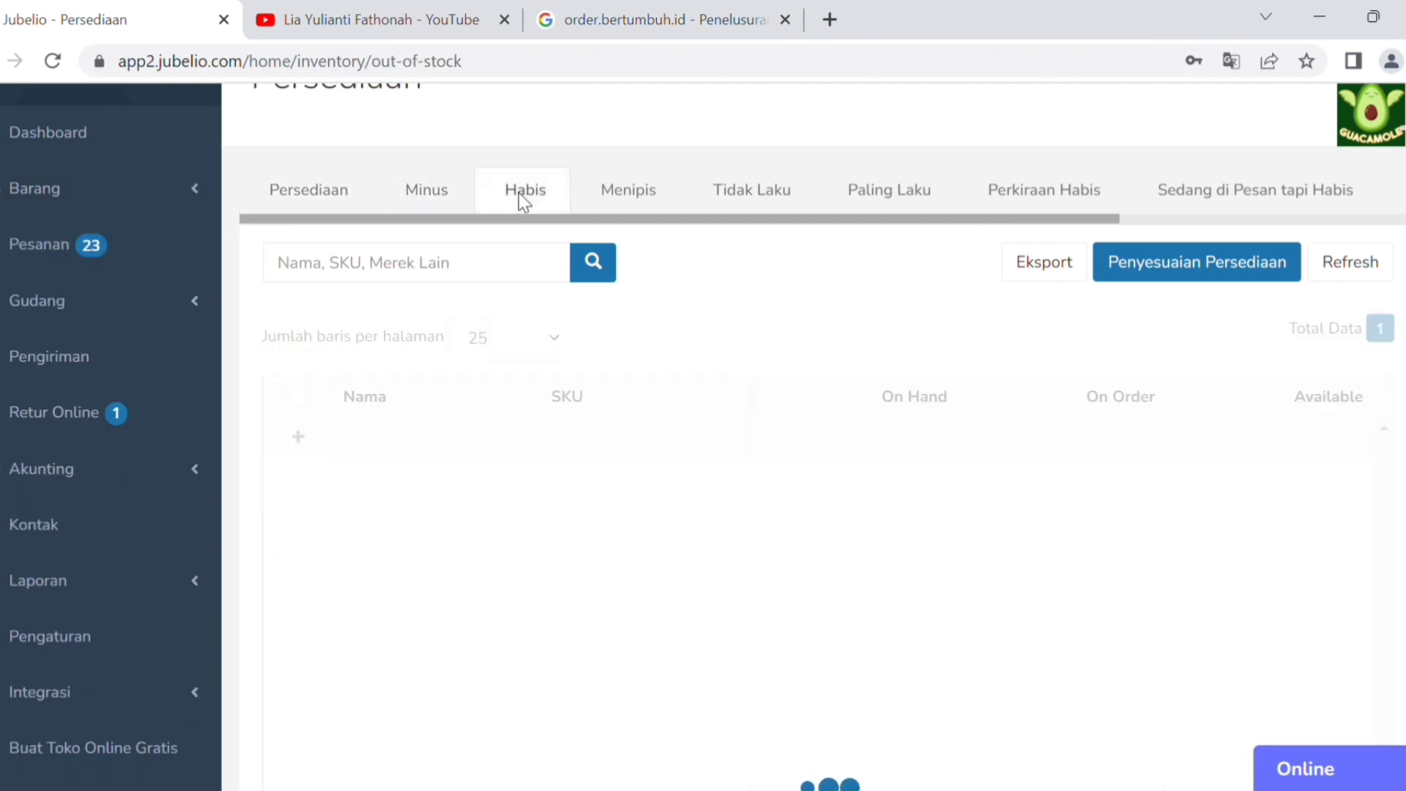
left_click(643, 195)
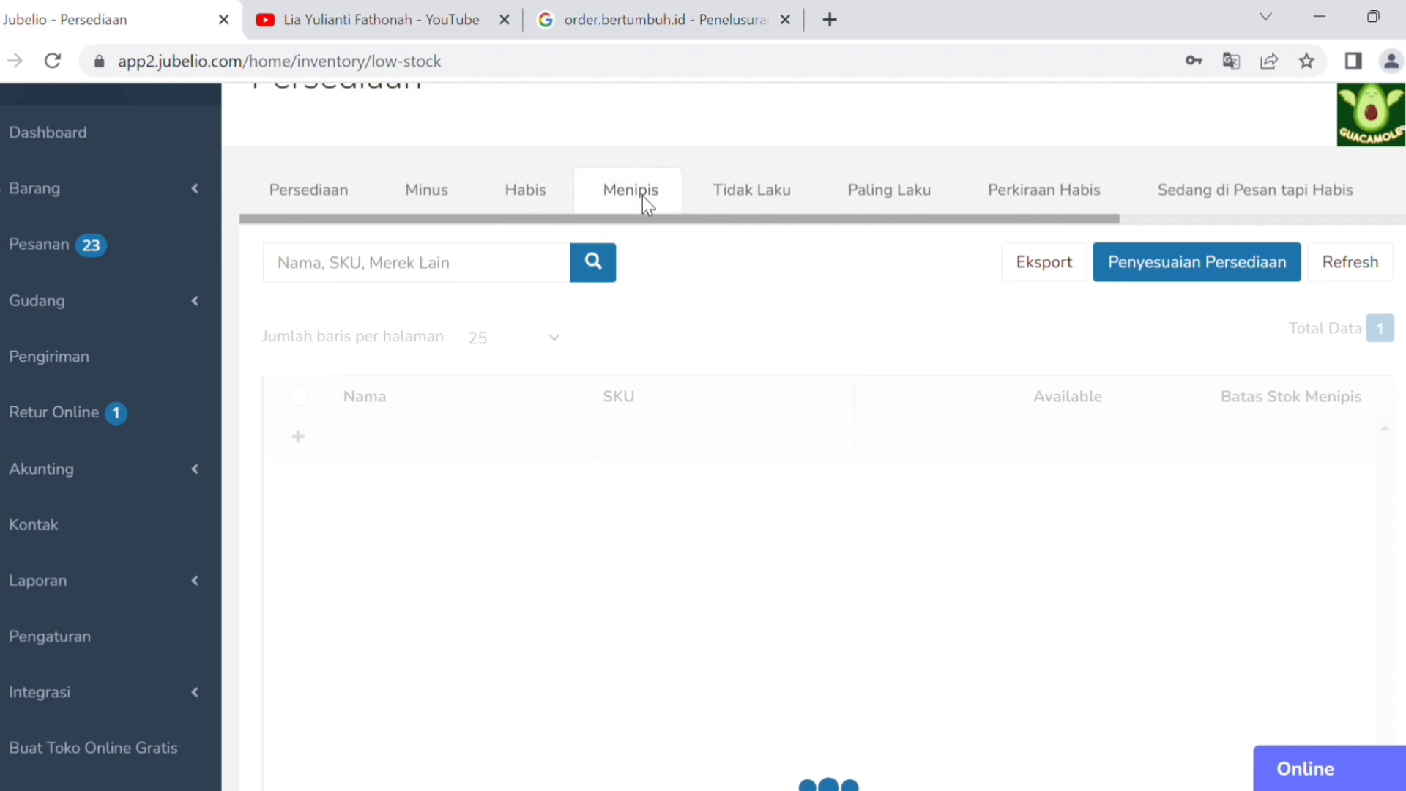
left_click(803, 205)
left_click(902, 206)
left_click(1026, 202)
left_click(1202, 196)
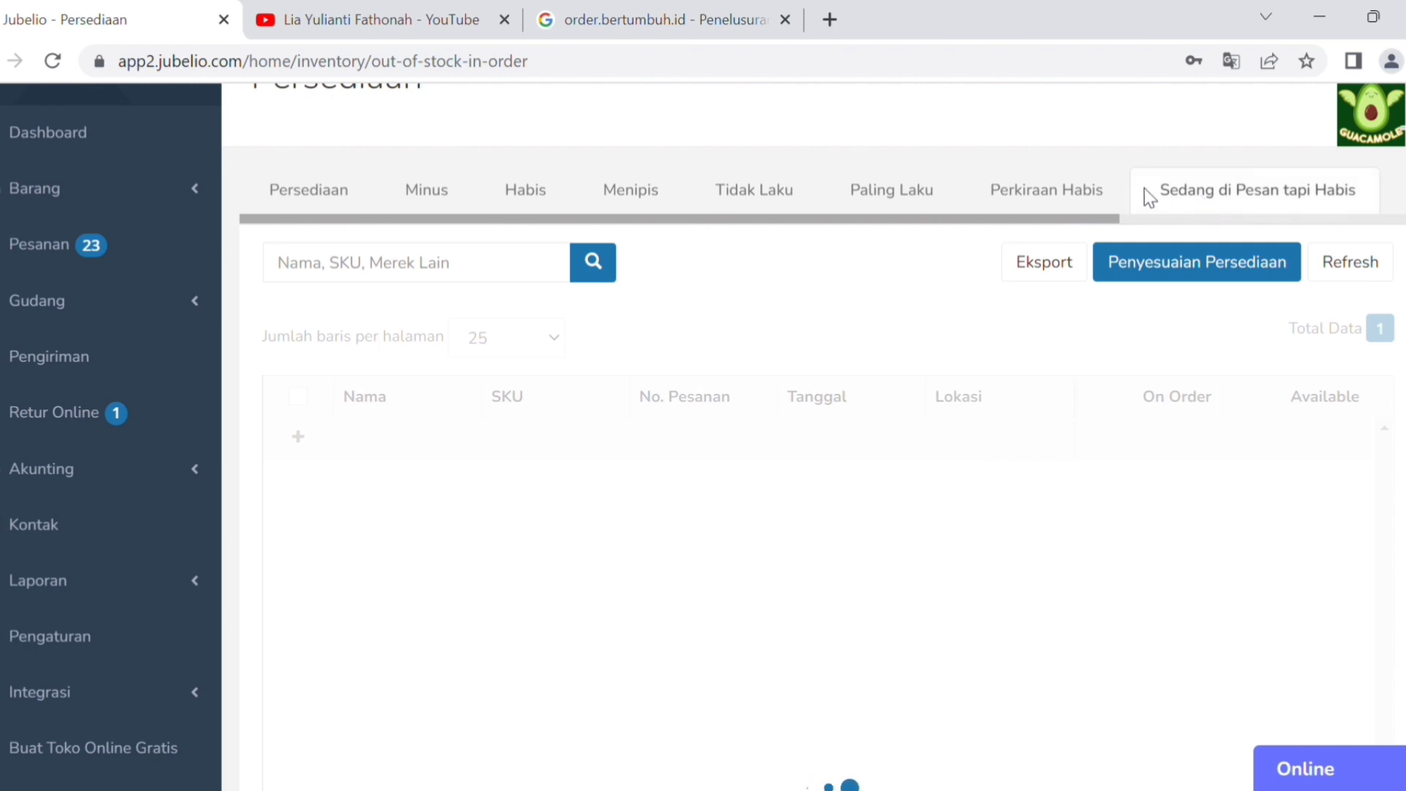
Return to the full Persediaan list and look over its Minus and Habis views once more.
left_click(300, 188)
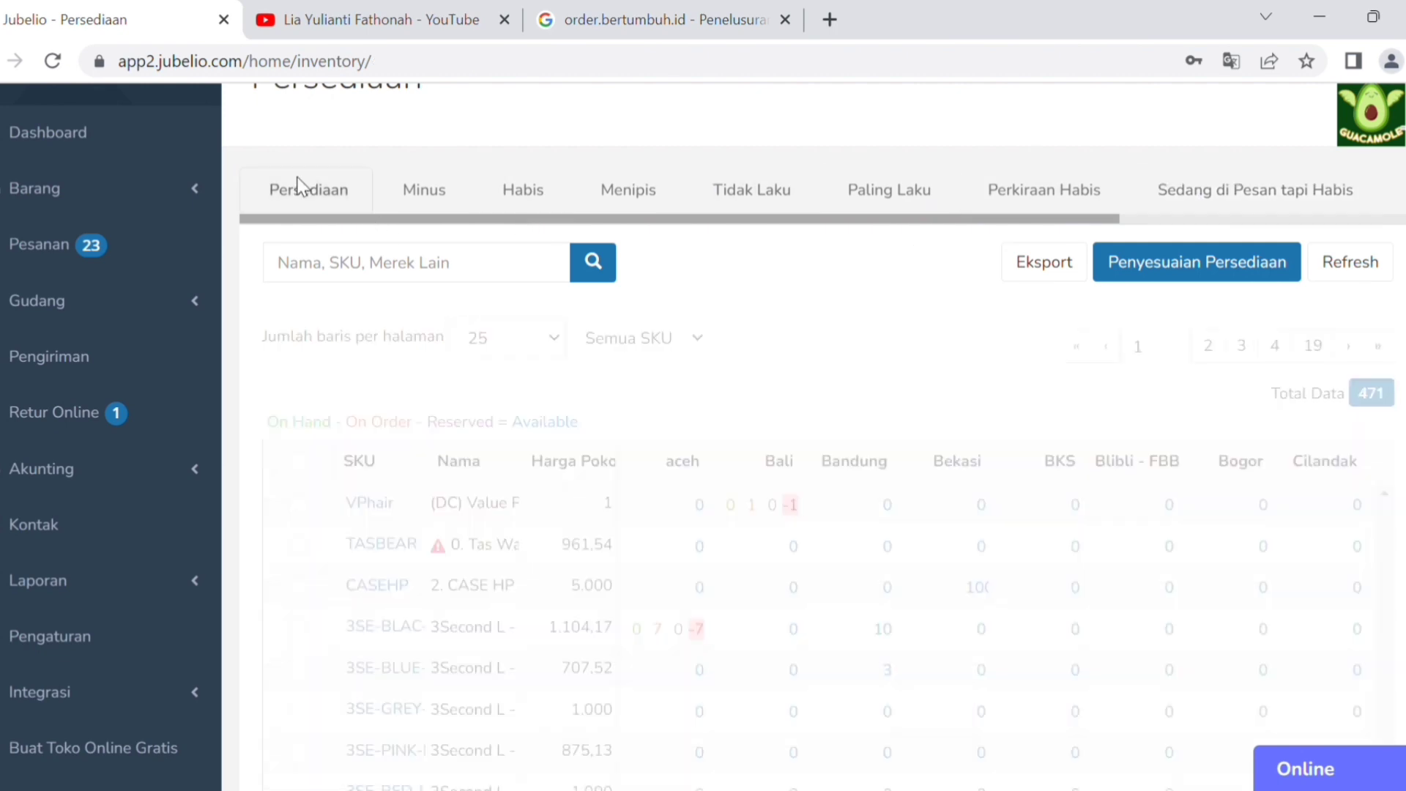
left_click(428, 195)
left_click(542, 205)
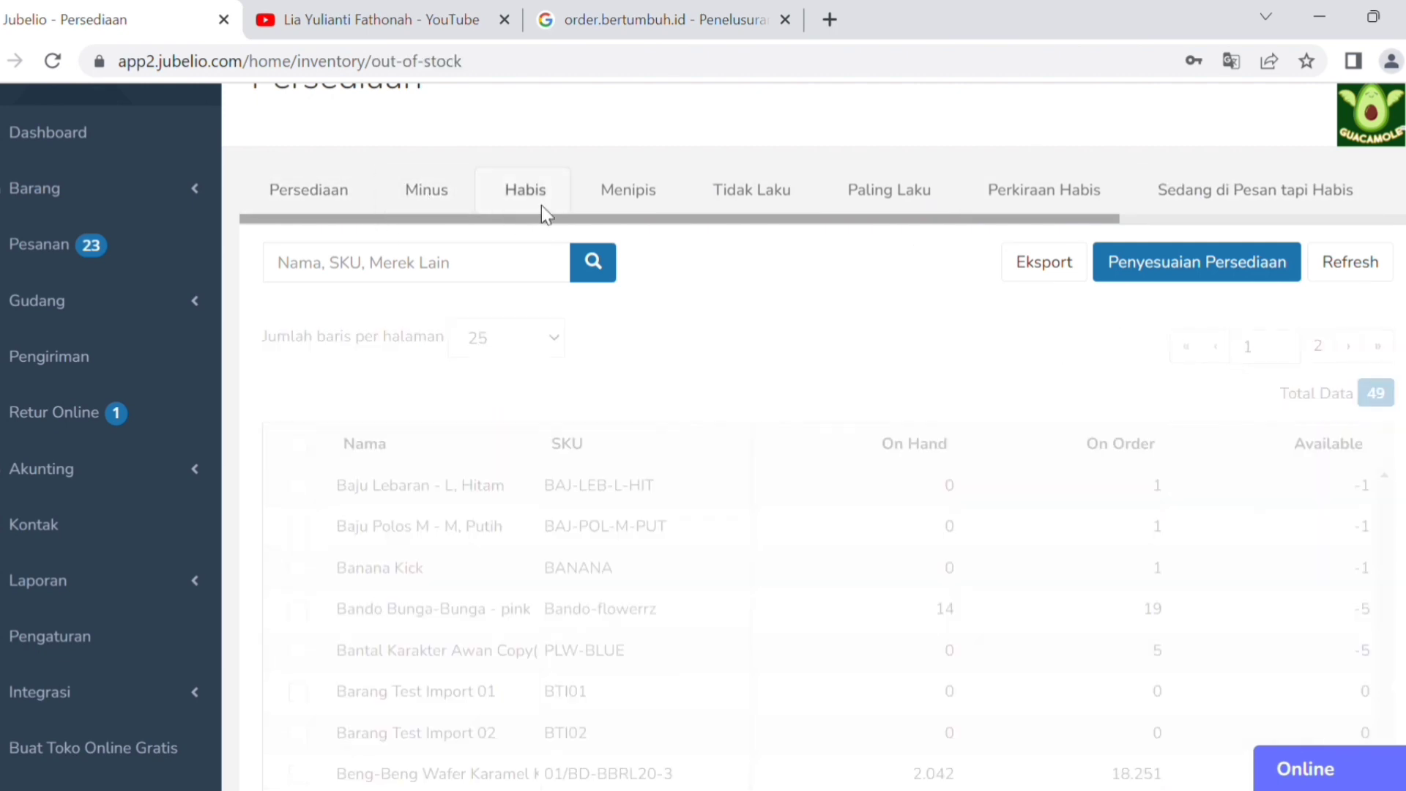
Open the Daftar Harga price list and widen its SKU and Nama columns.
left_click(109, 430)
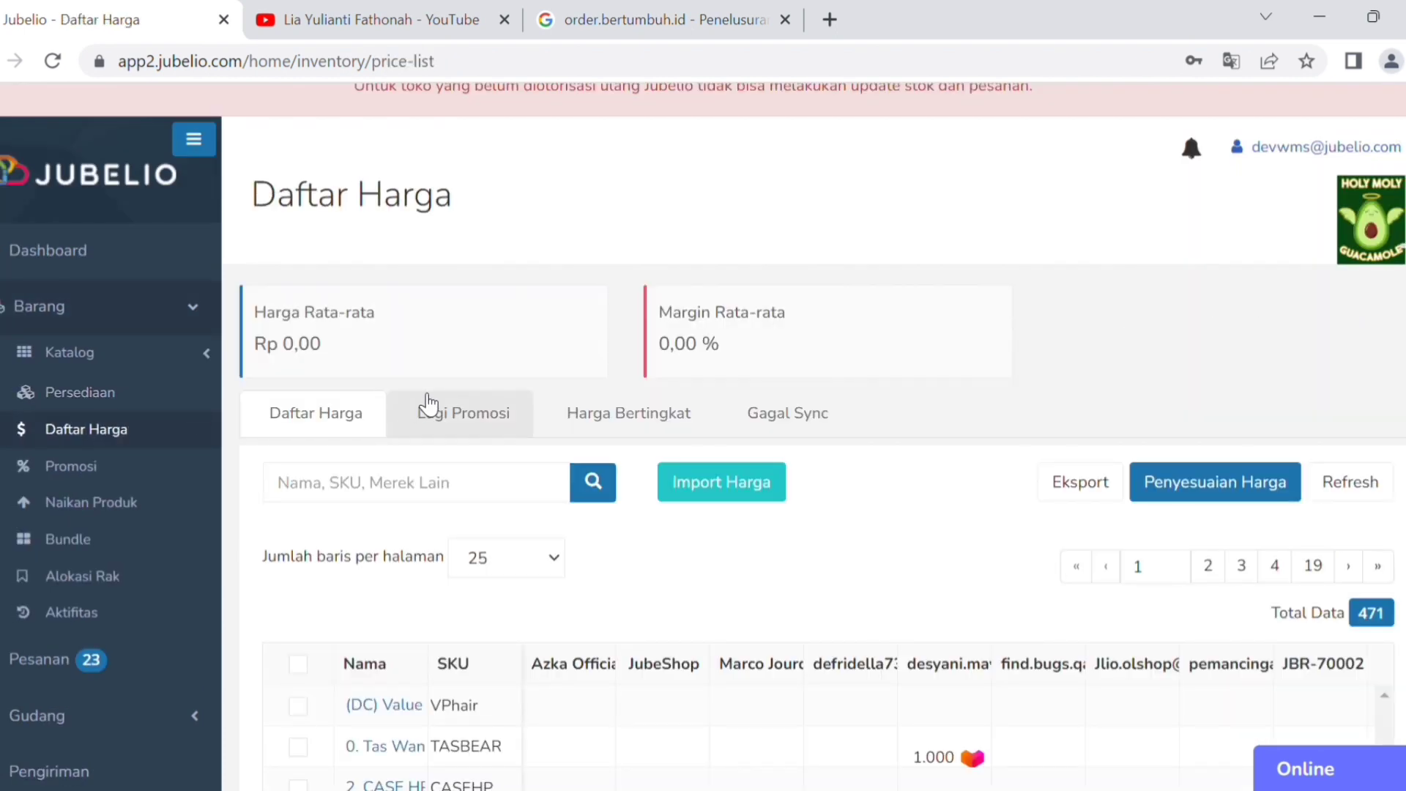
scroll(487, 384, "down", 6)
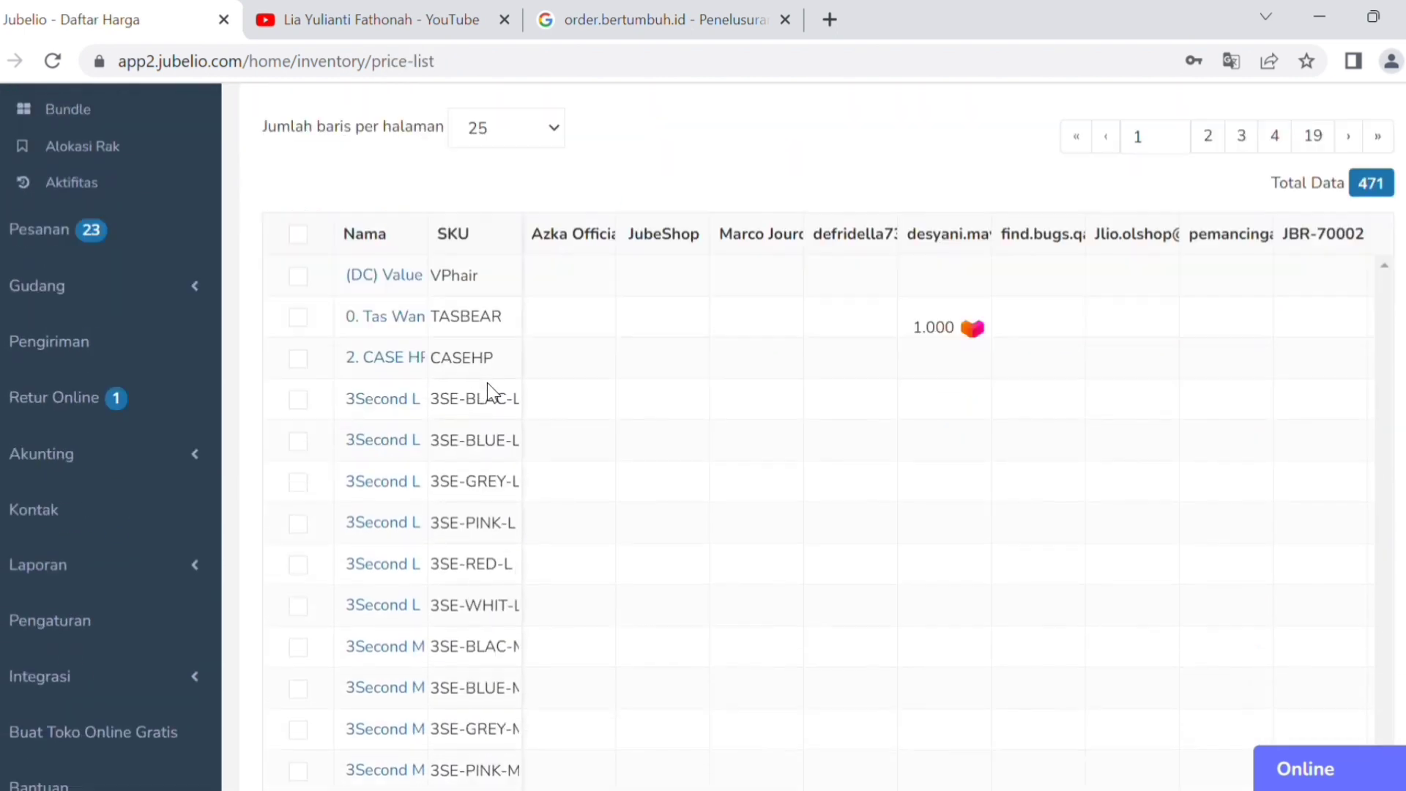
left_click_drag(522, 192, 566, 192)
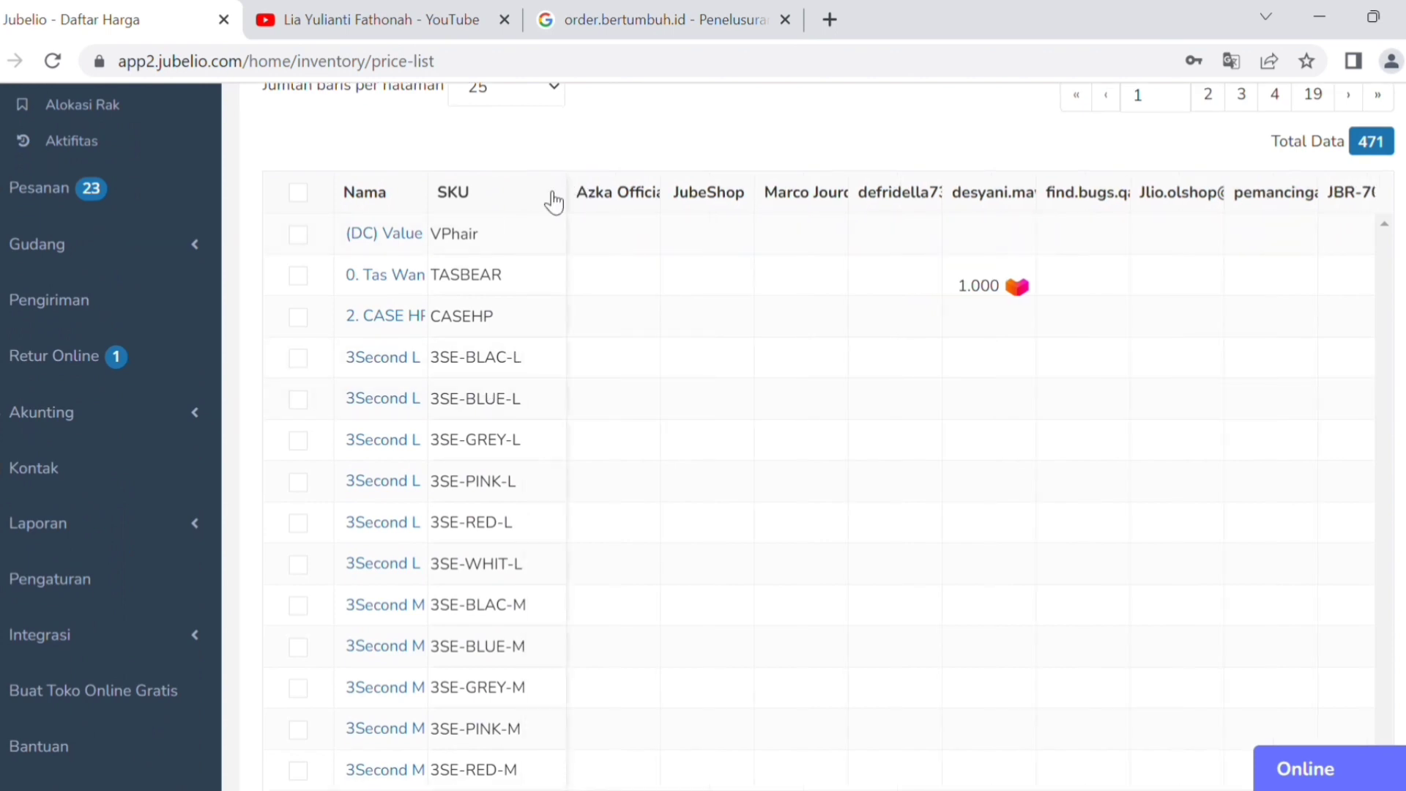
left_click_drag(438, 192, 550, 188)
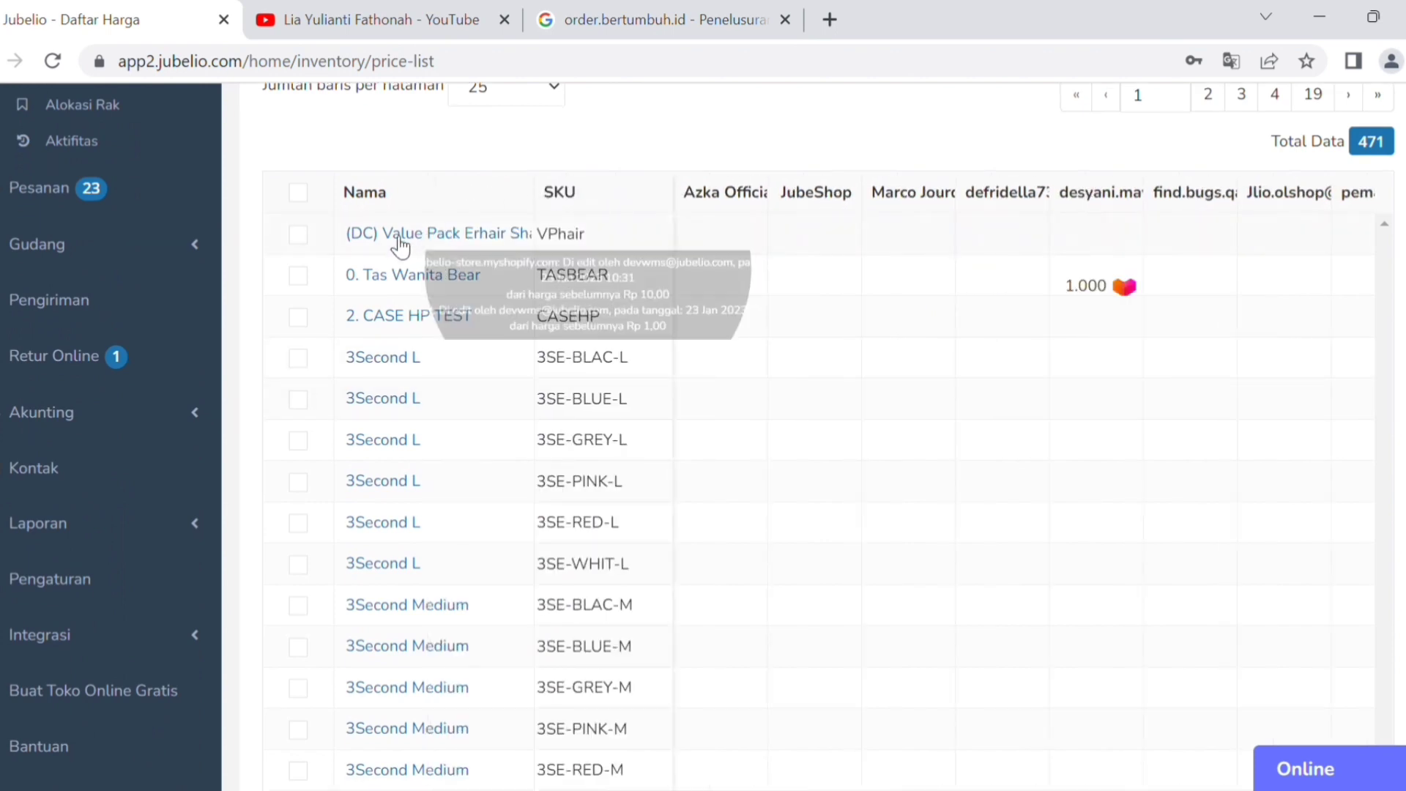
Show the active Promosi list and the Naikan Produk page of the Barang section.
scroll(110, 367, "up", 5)
left_click(71, 348)
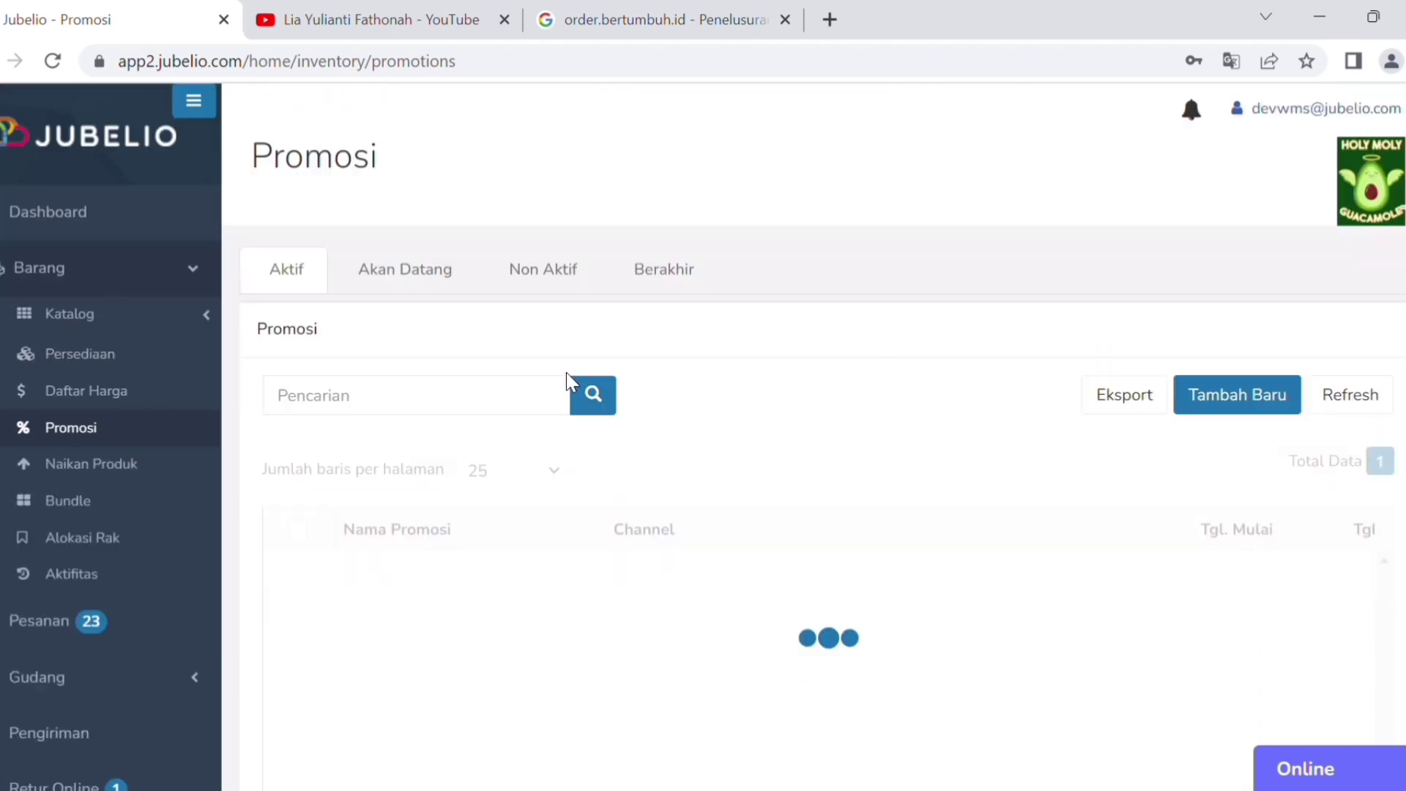
scroll(568, 381, "down", 3)
left_click(98, 279)
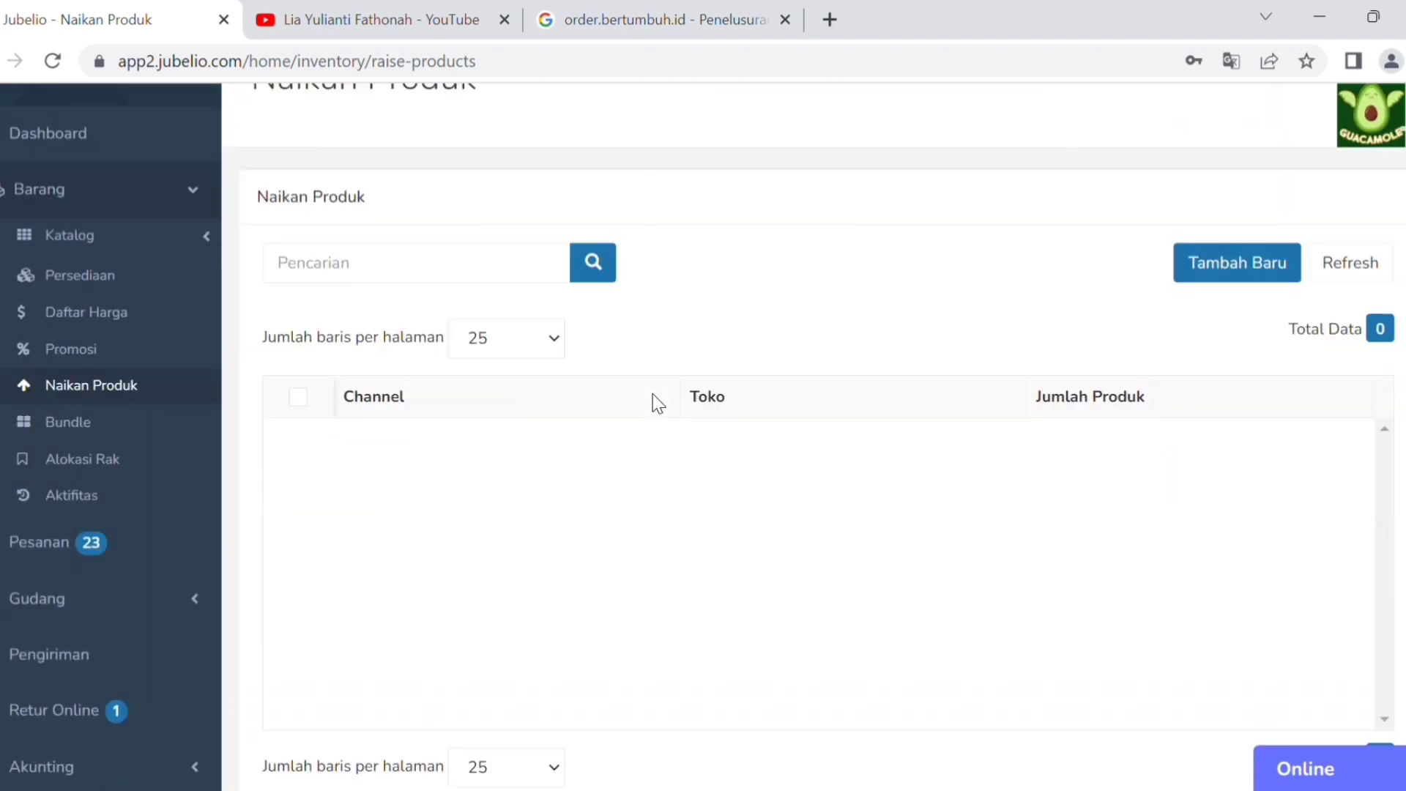
Open the Bundle page and look through the product bundle cards.
scroll(659, 404, "down", 2)
left_click(97, 306)
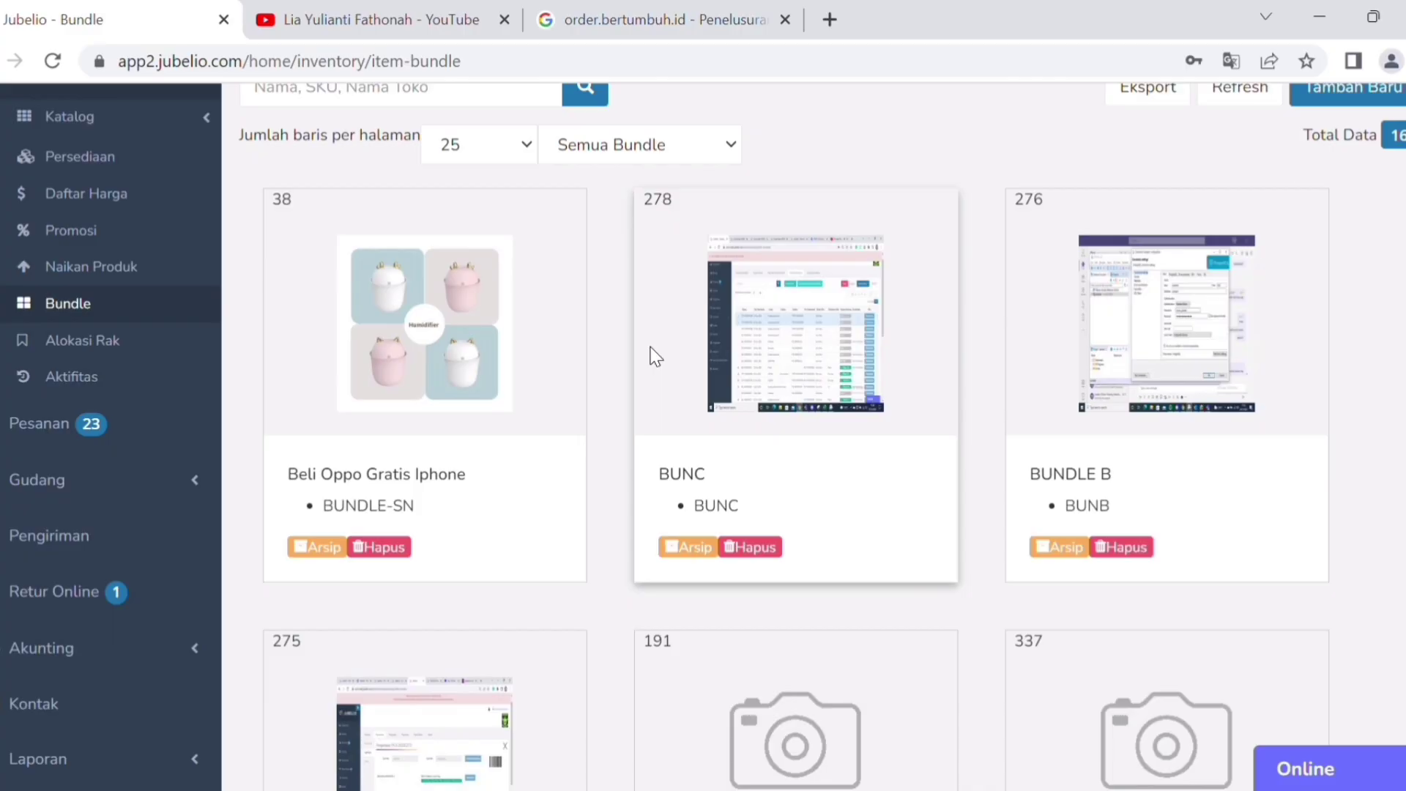
scroll(775, 380, "up", 5)
scroll(782, 377, "down", 5)
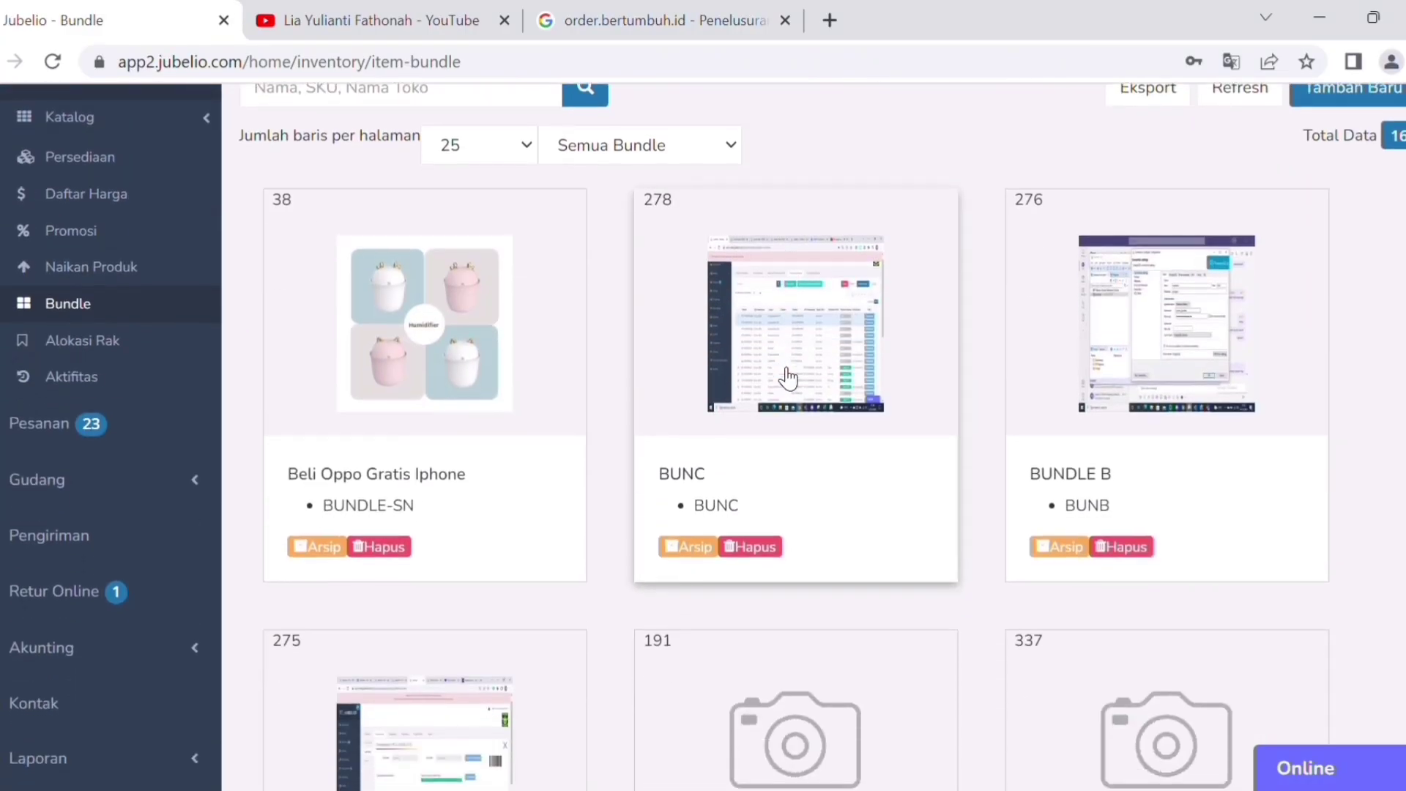
scroll(780, 387, "up", 5)
scroll(778, 383, "down", 3)
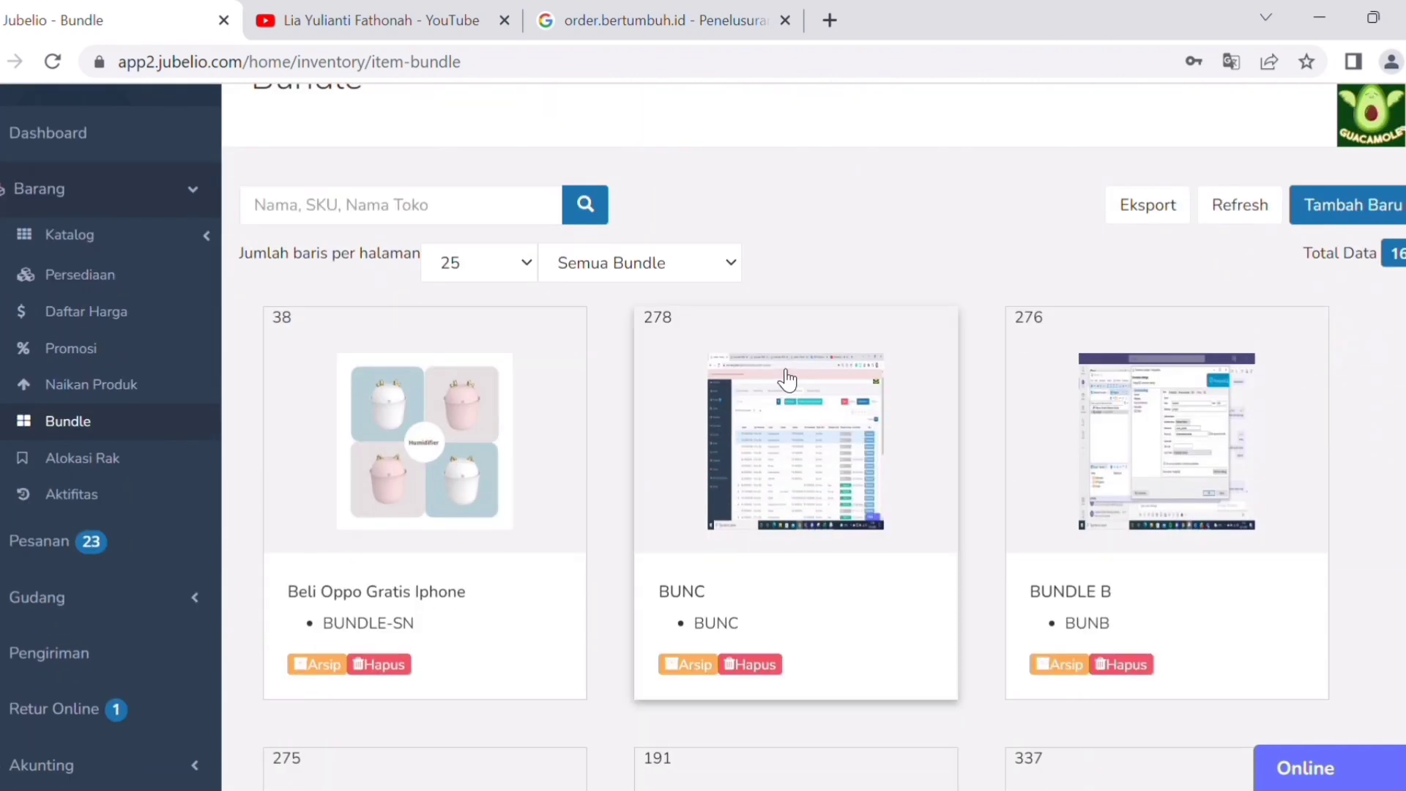
View the Alokasi Rak rack allocation list and the Aktifitas log of stock movements.
scroll(786, 380, "down", 2)
left_click(94, 338)
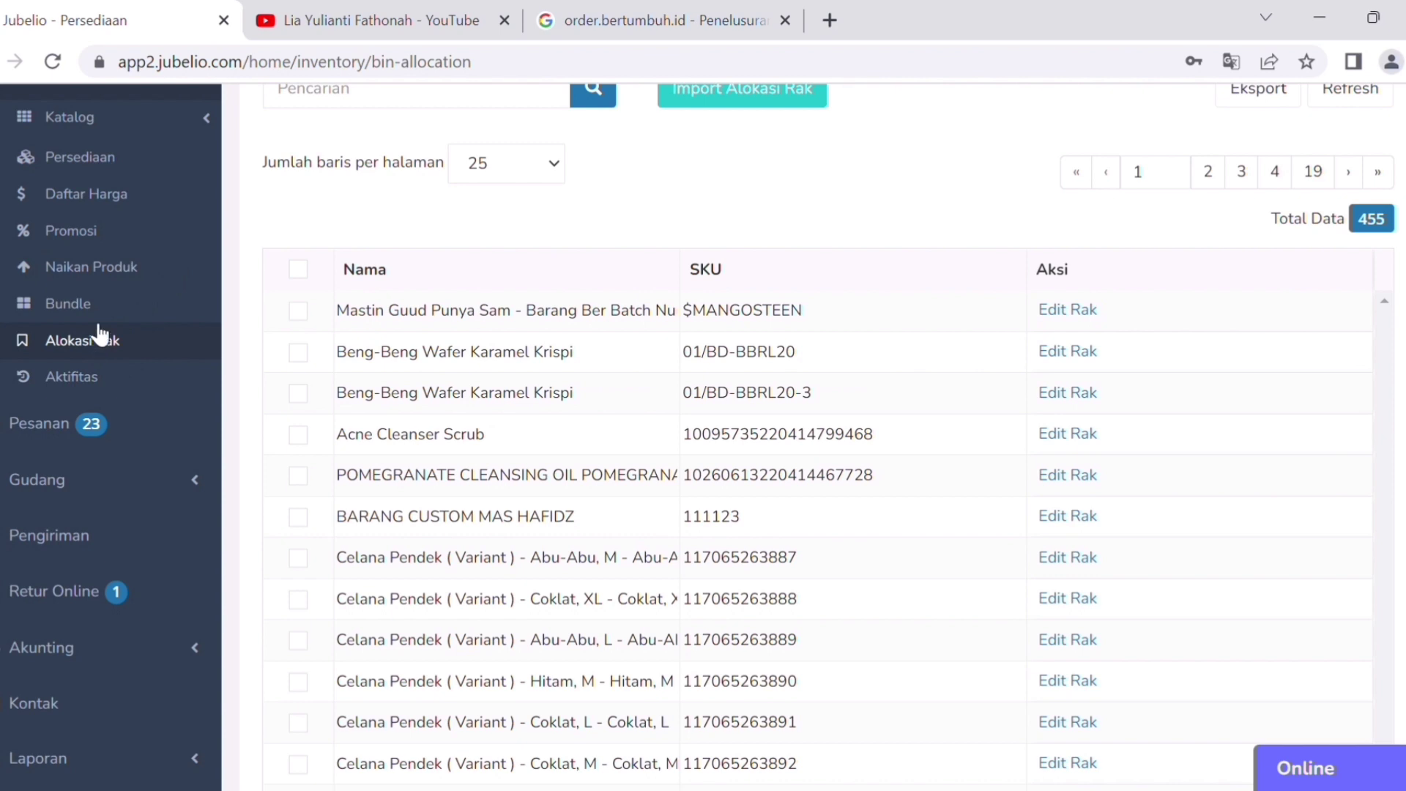
left_click(94, 379)
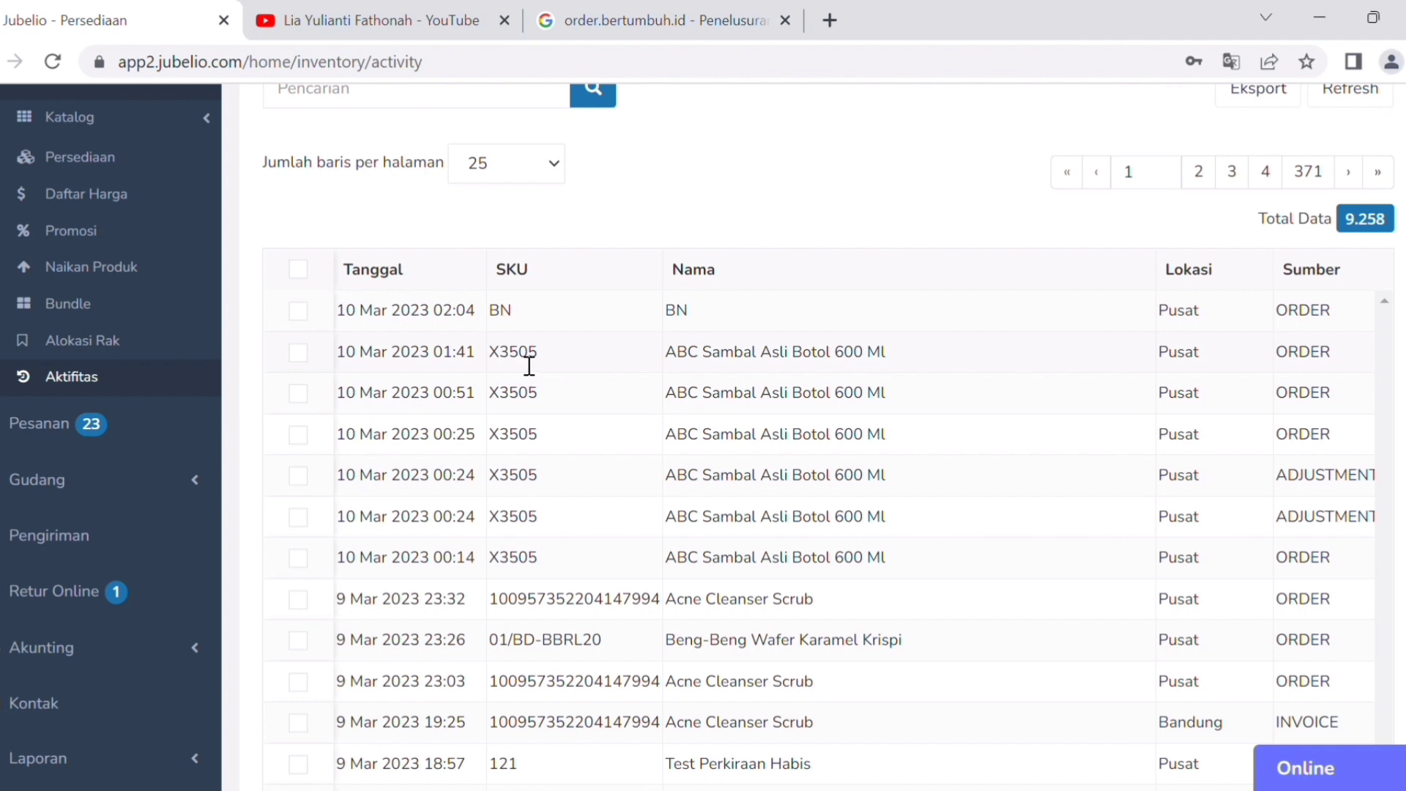
Open the Pesanan orders page and view the Menunggu Pembayaran list of unpaid orders.
left_click(86, 421)
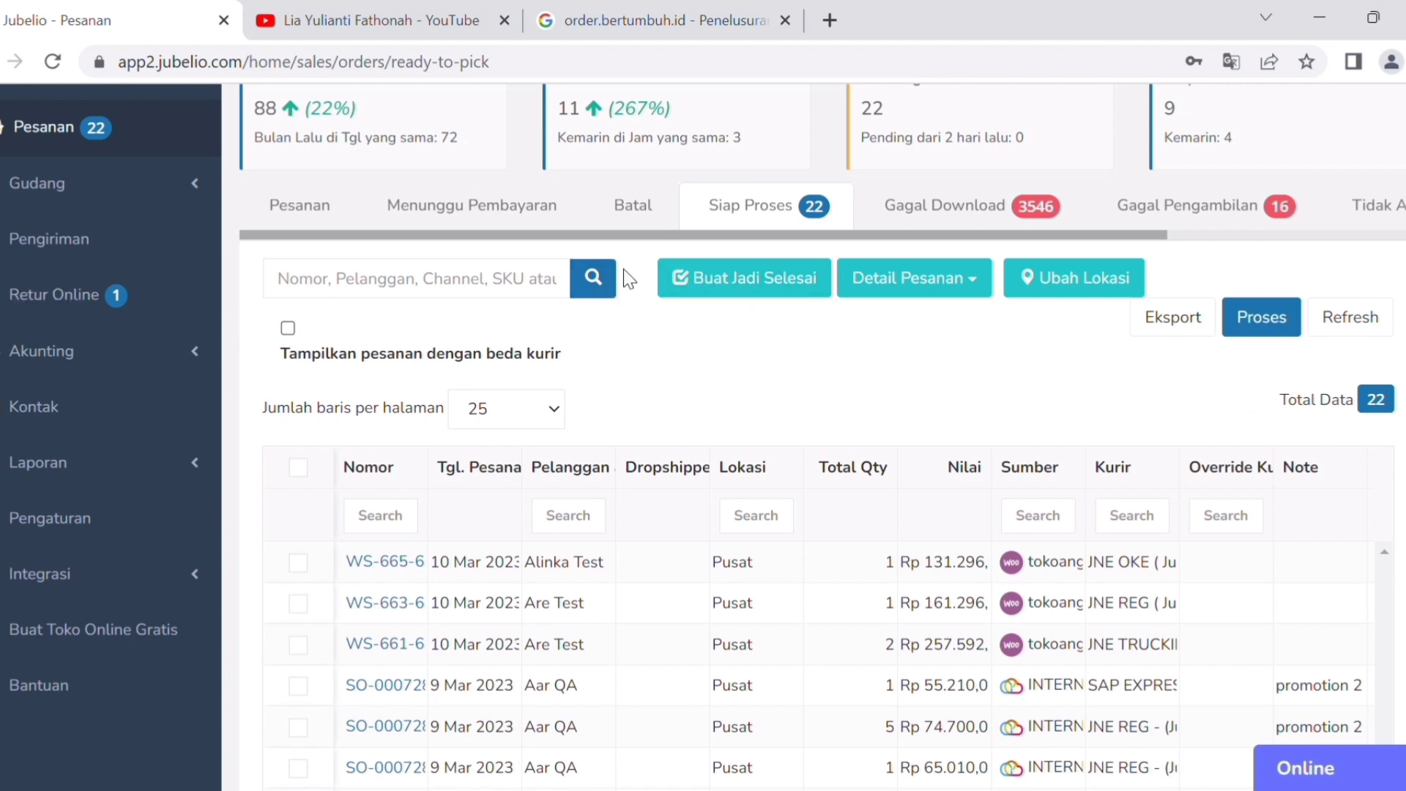
left_click(496, 211)
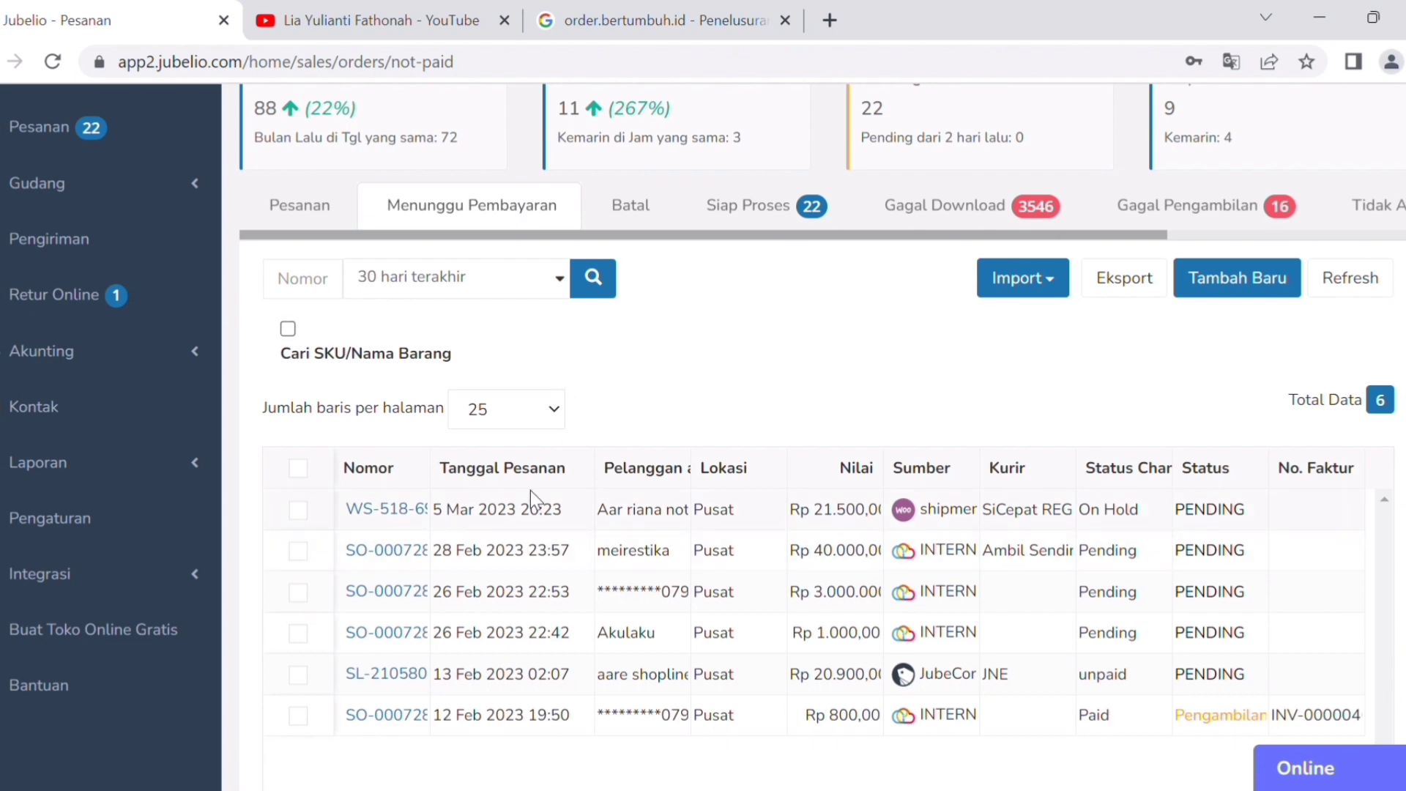
scroll(473, 500, "up", 3)
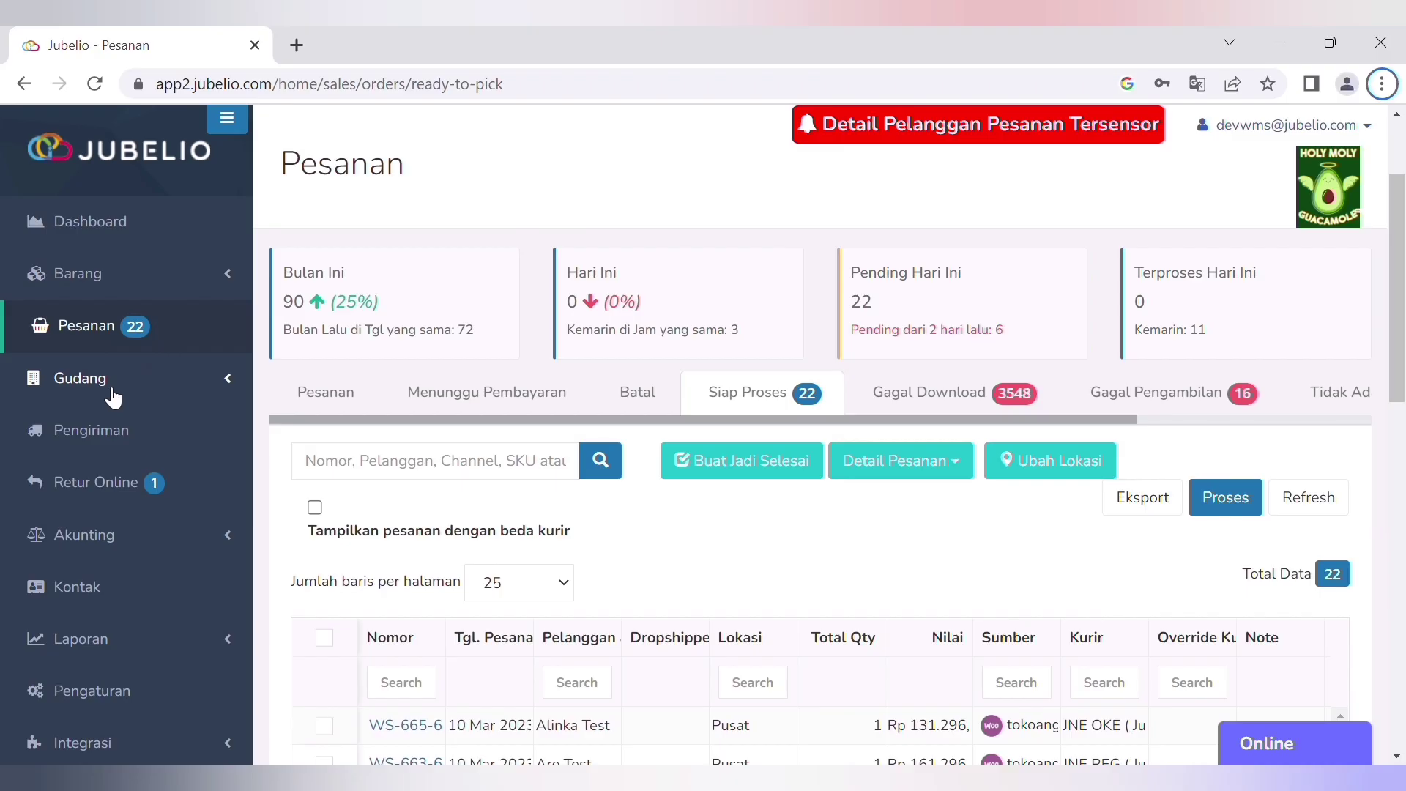
Open Barang Masuk in the Gudang section and view its Retur Dari Channel Online, Penerimaan Barang and Penempatan Barang lists.
left_click(113, 395)
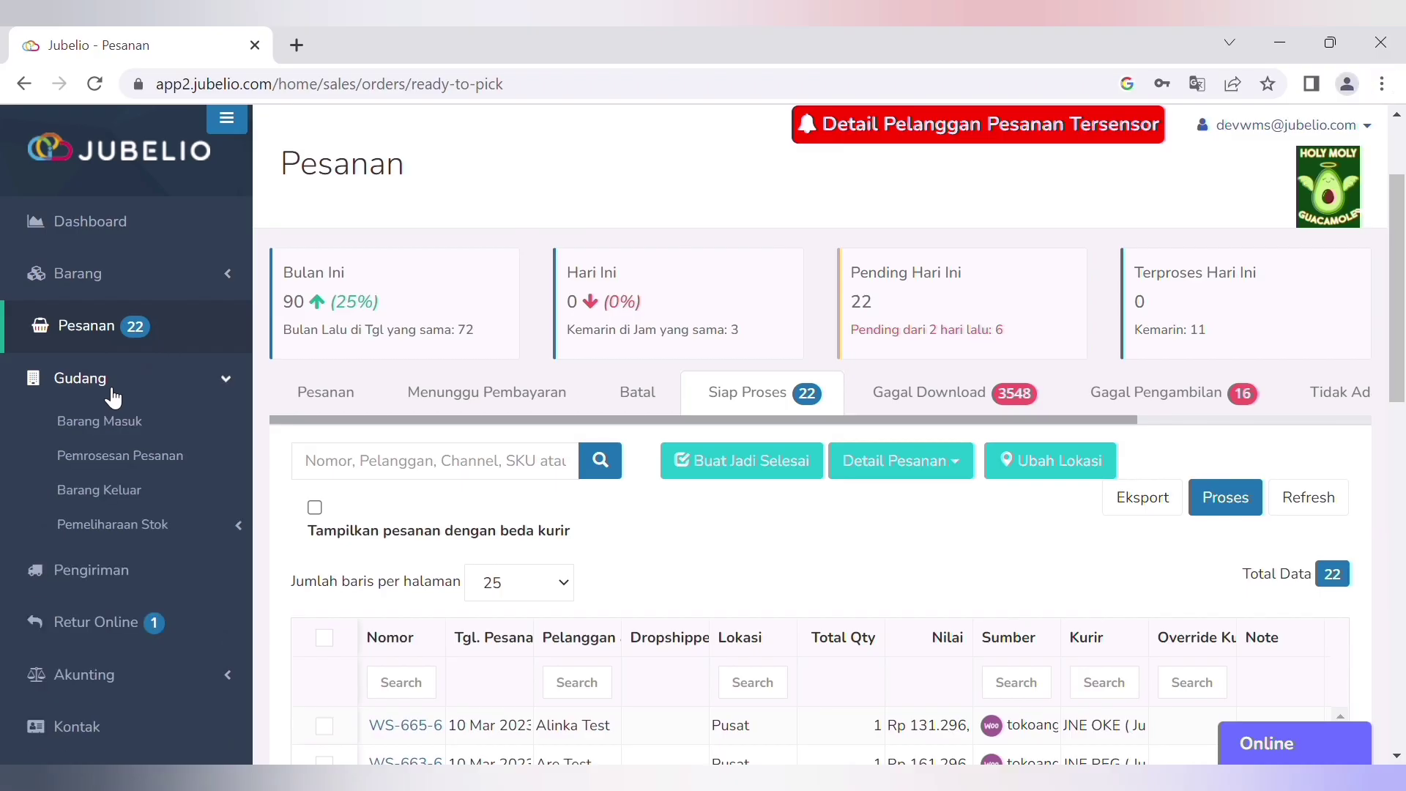
left_click(160, 429)
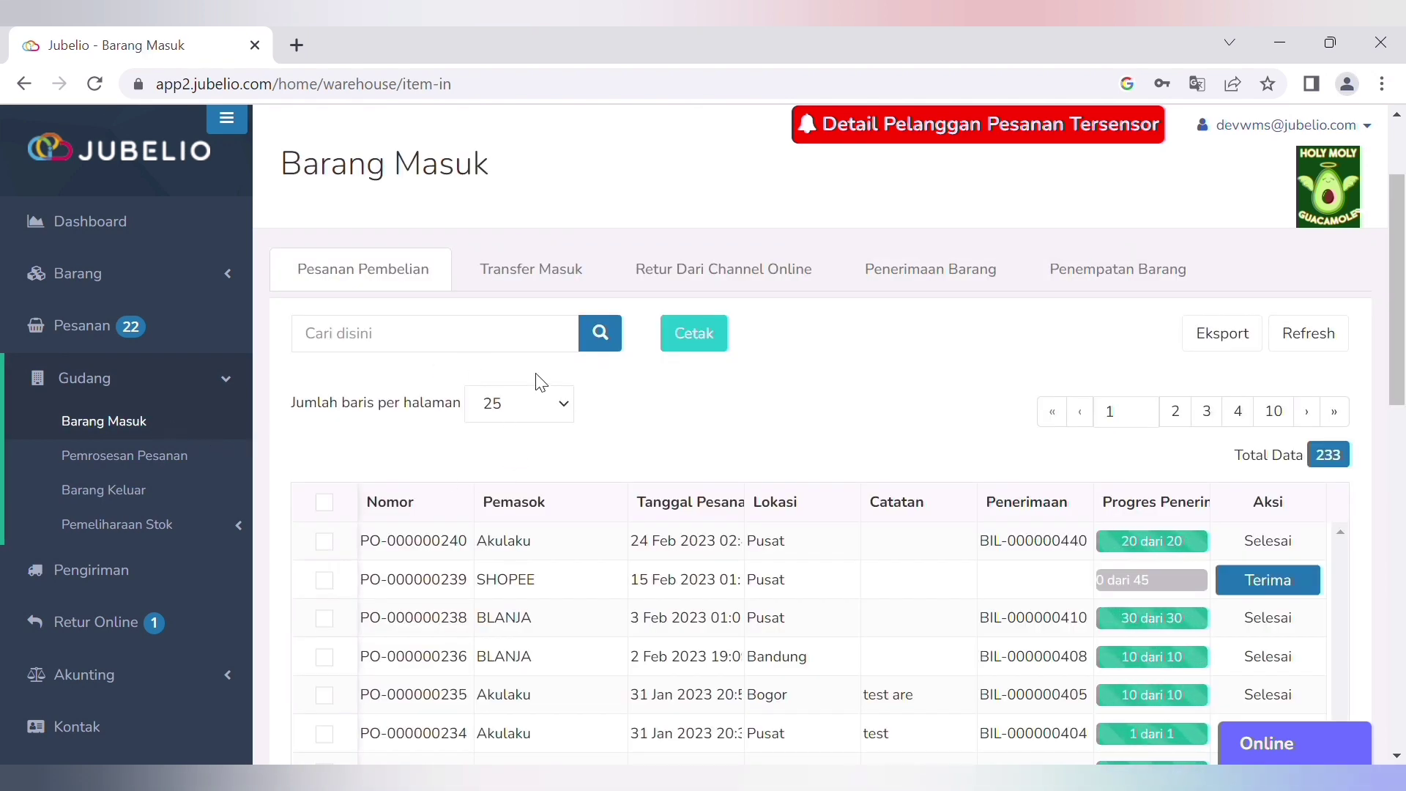
scroll(517, 379, "down", 3)
left_click(757, 388)
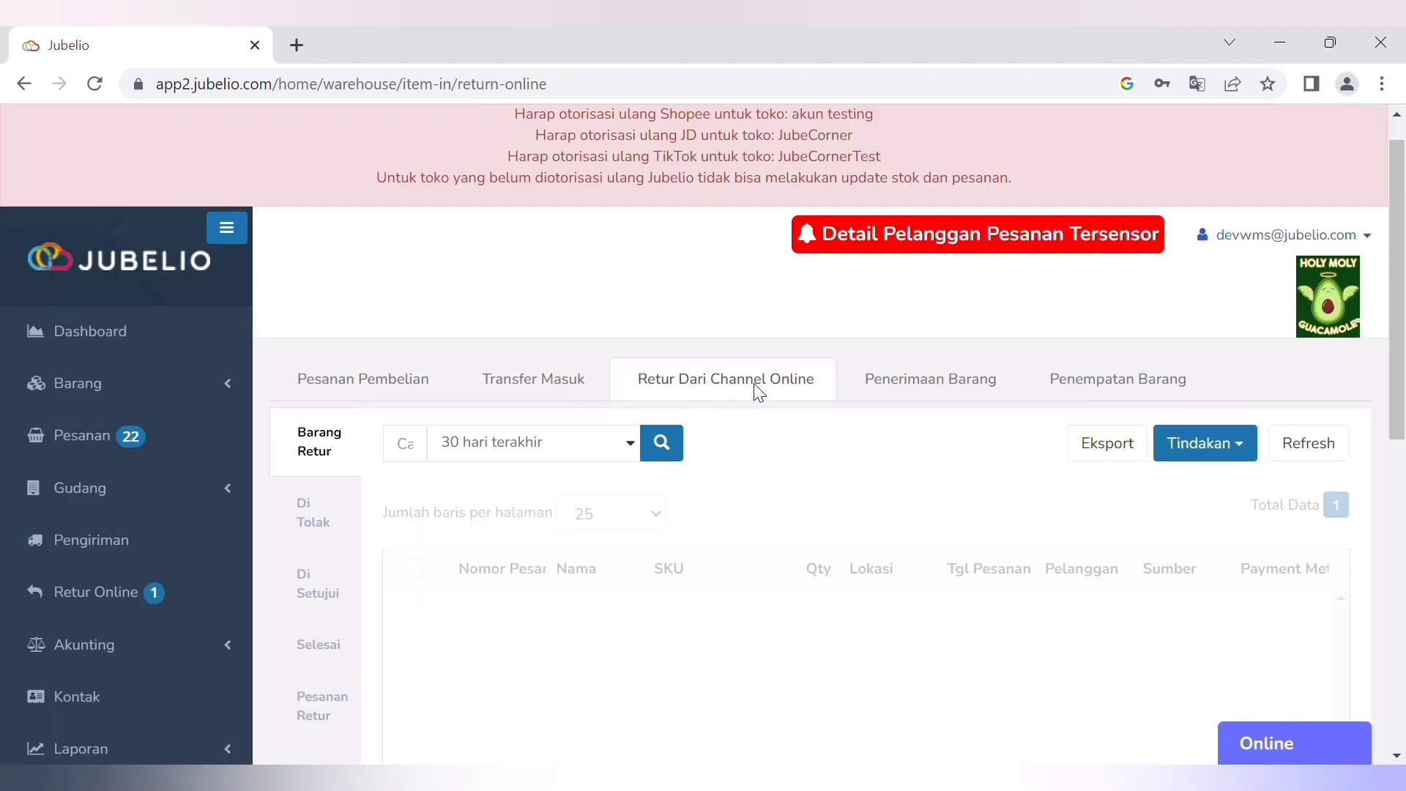
left_click(857, 397)
left_click(1094, 385)
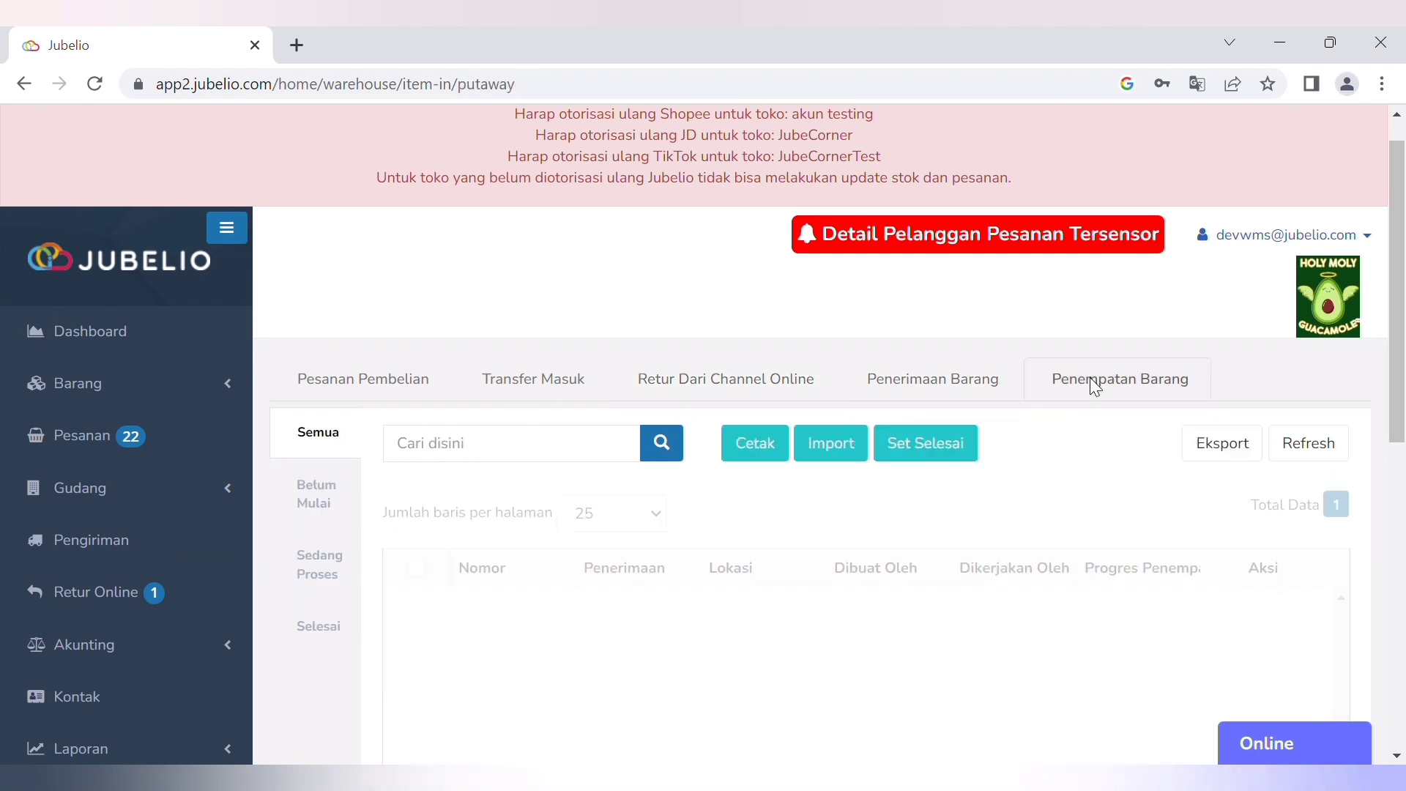
Open Pemrosesan Pesanan in the Gudang section and review its Pantauan, Pengambilan, Pengepakan and Selesai stages.
left_click(167, 495)
scroll(168, 488, "down", 1)
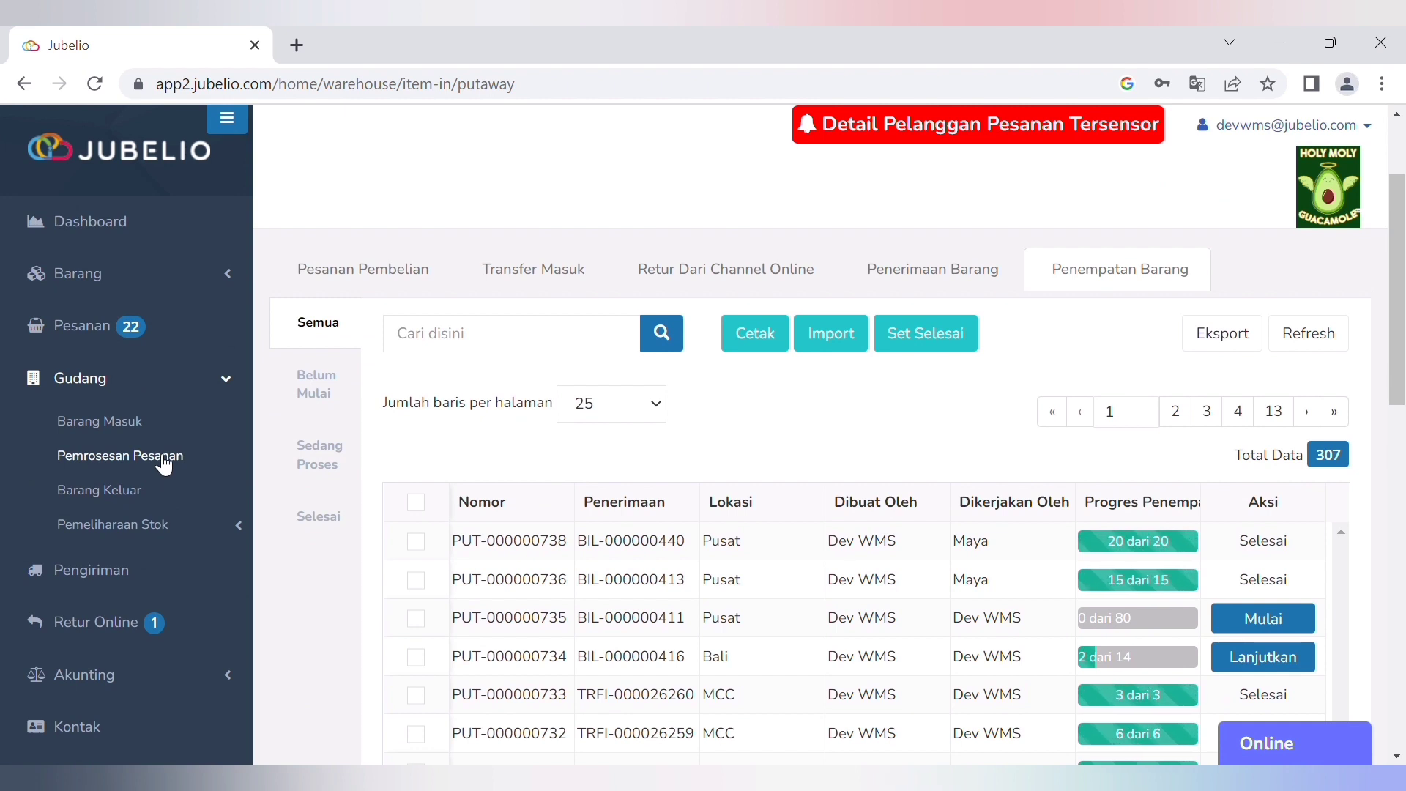
left_click(162, 458)
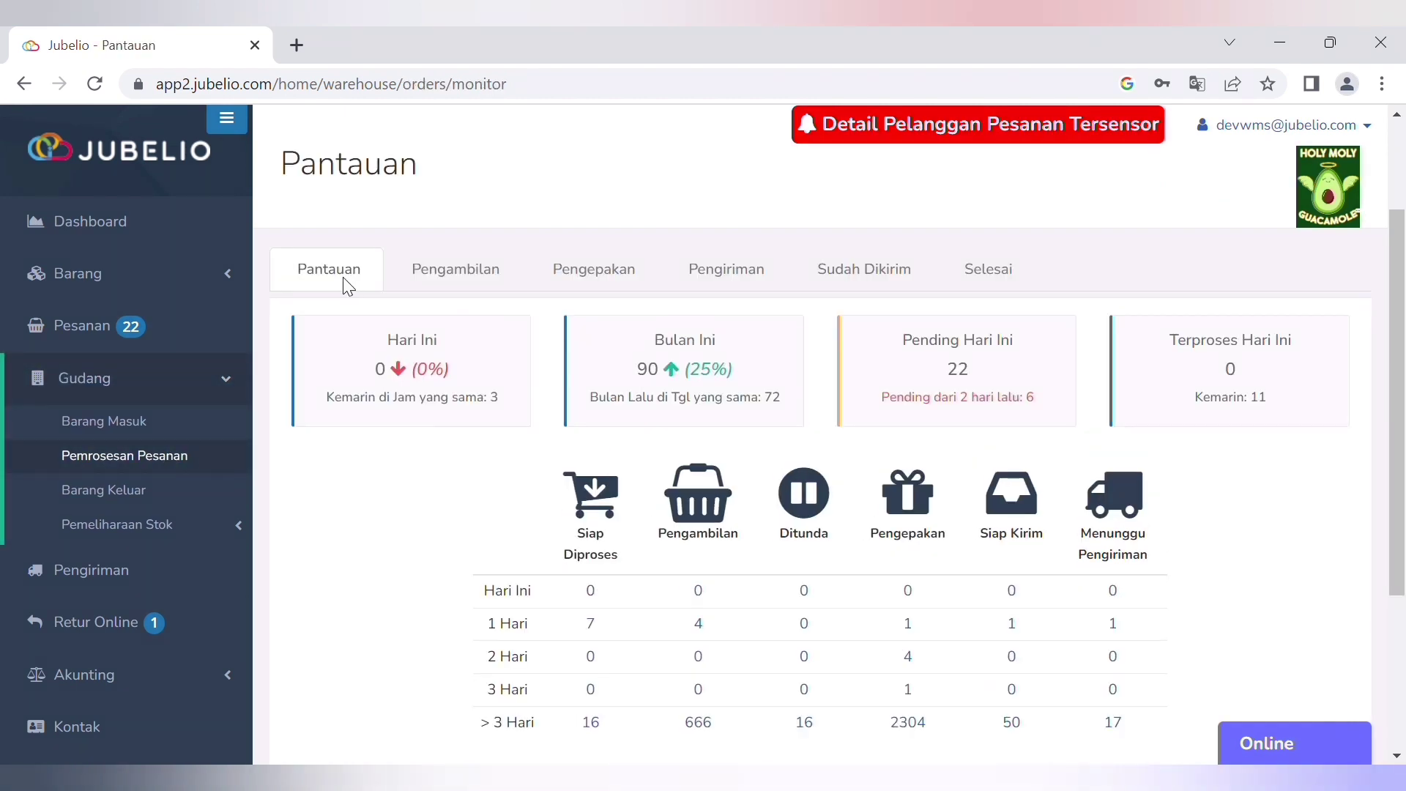
left_click(455, 282)
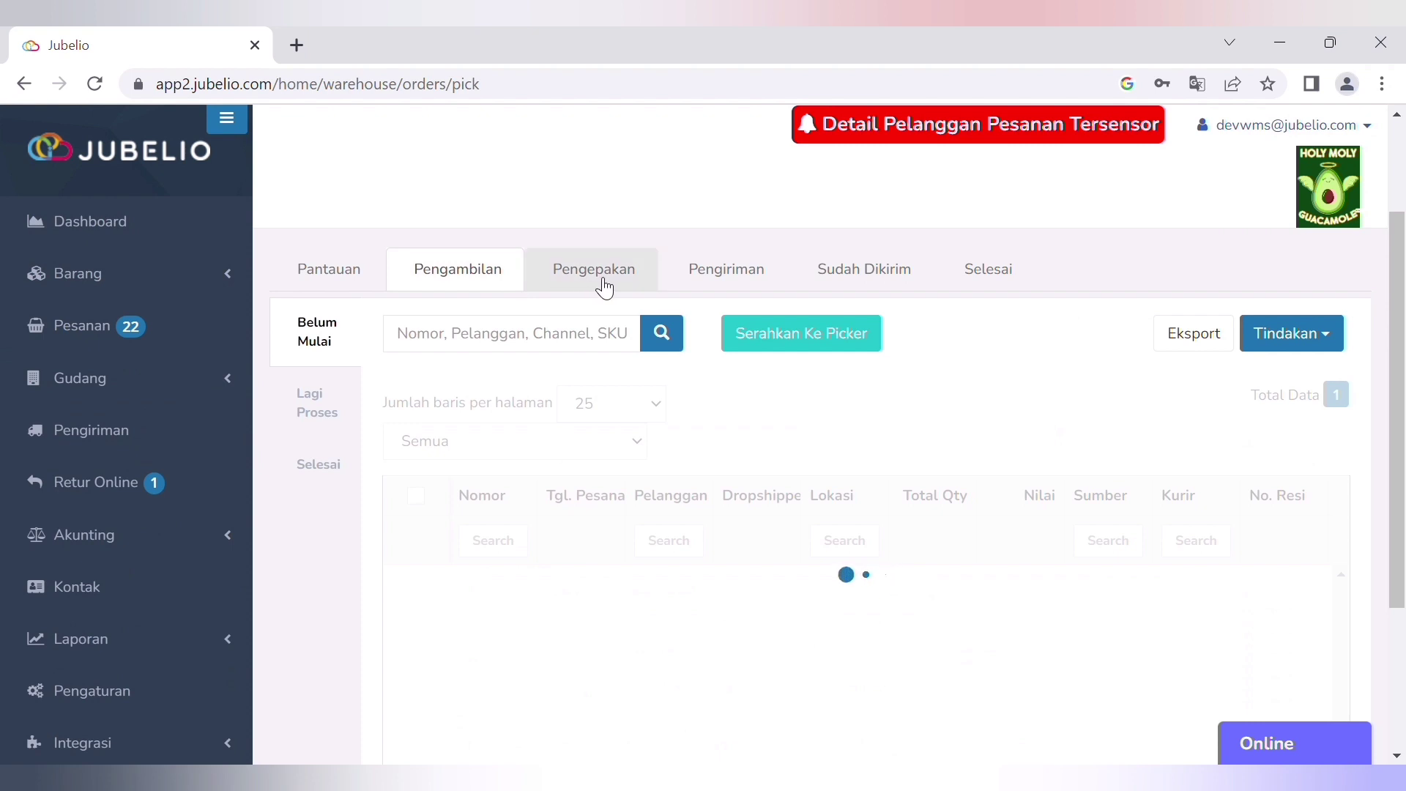
left_click(603, 285)
left_click(319, 464)
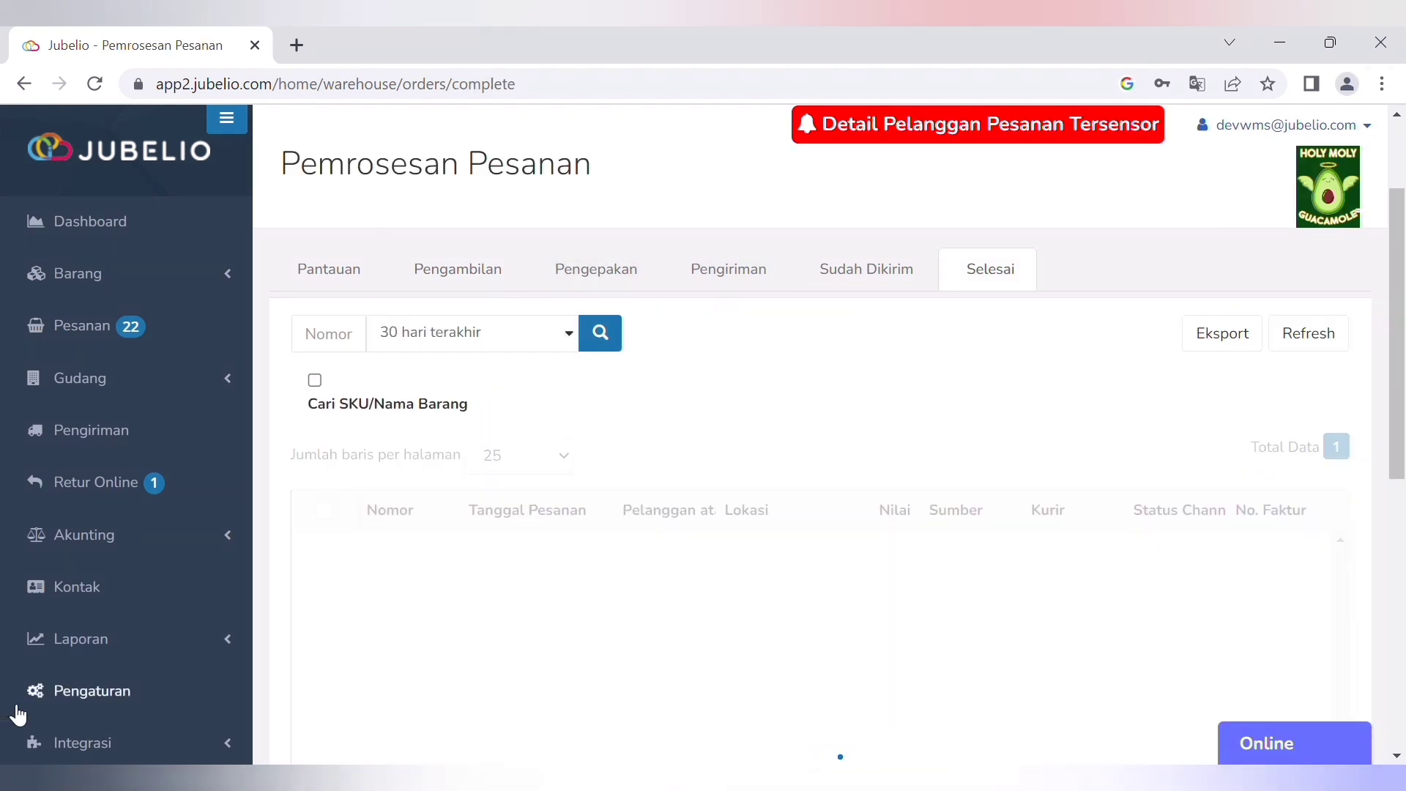
Open Barang Keluar in the Gudang section and look through the Retur Pembelian list of purchase returns.
left_click(225, 380)
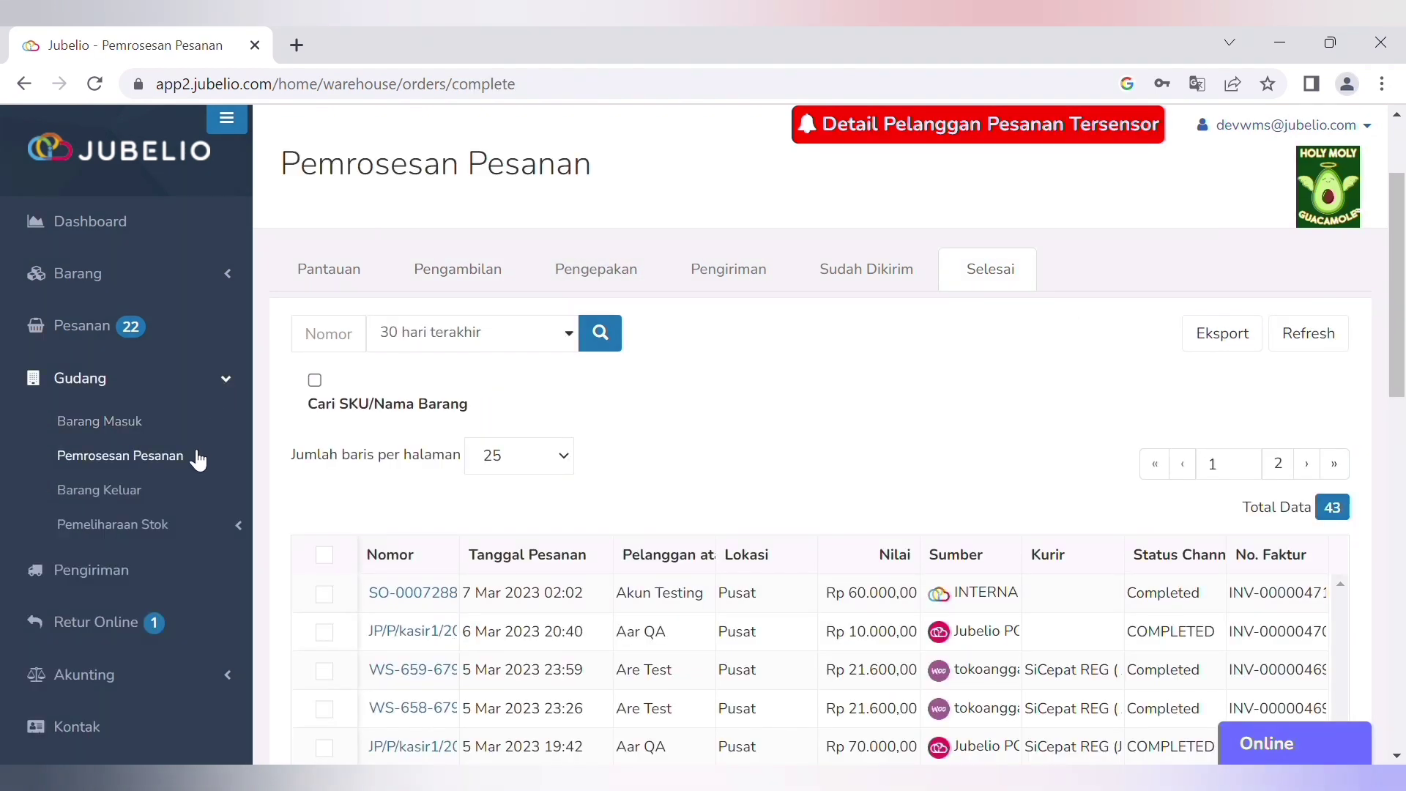
left_click(169, 496)
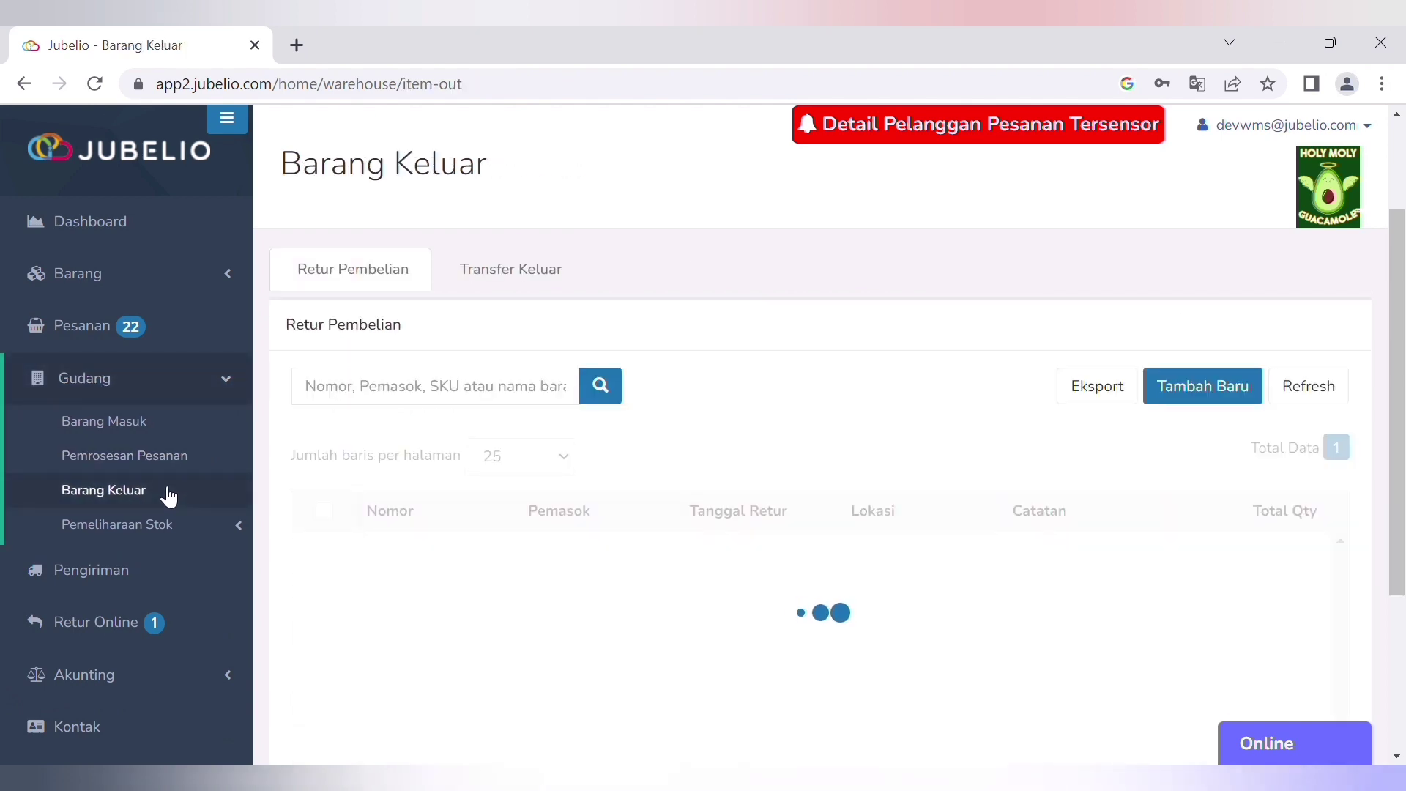
scroll(565, 518, "down", 8)
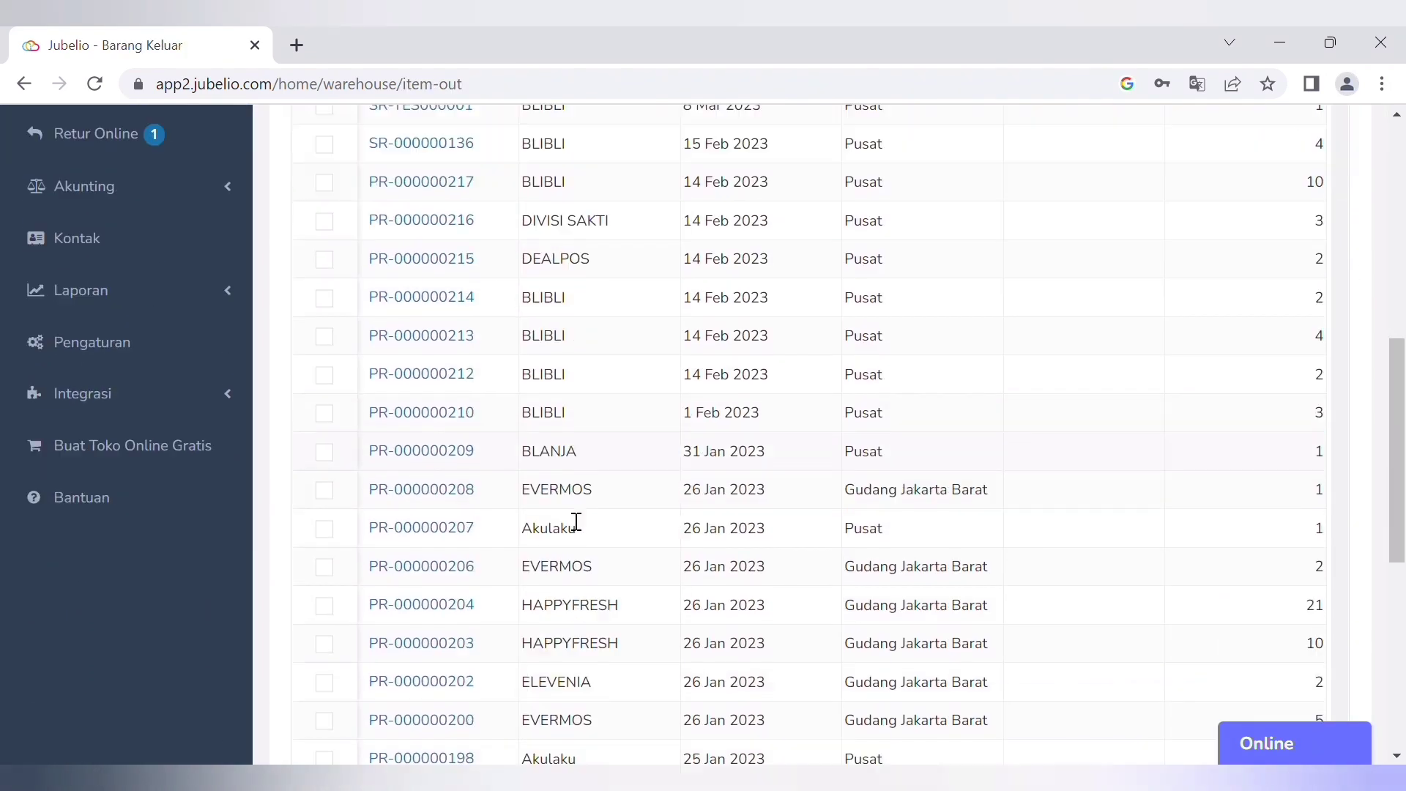
scroll(576, 522, "up", 7)
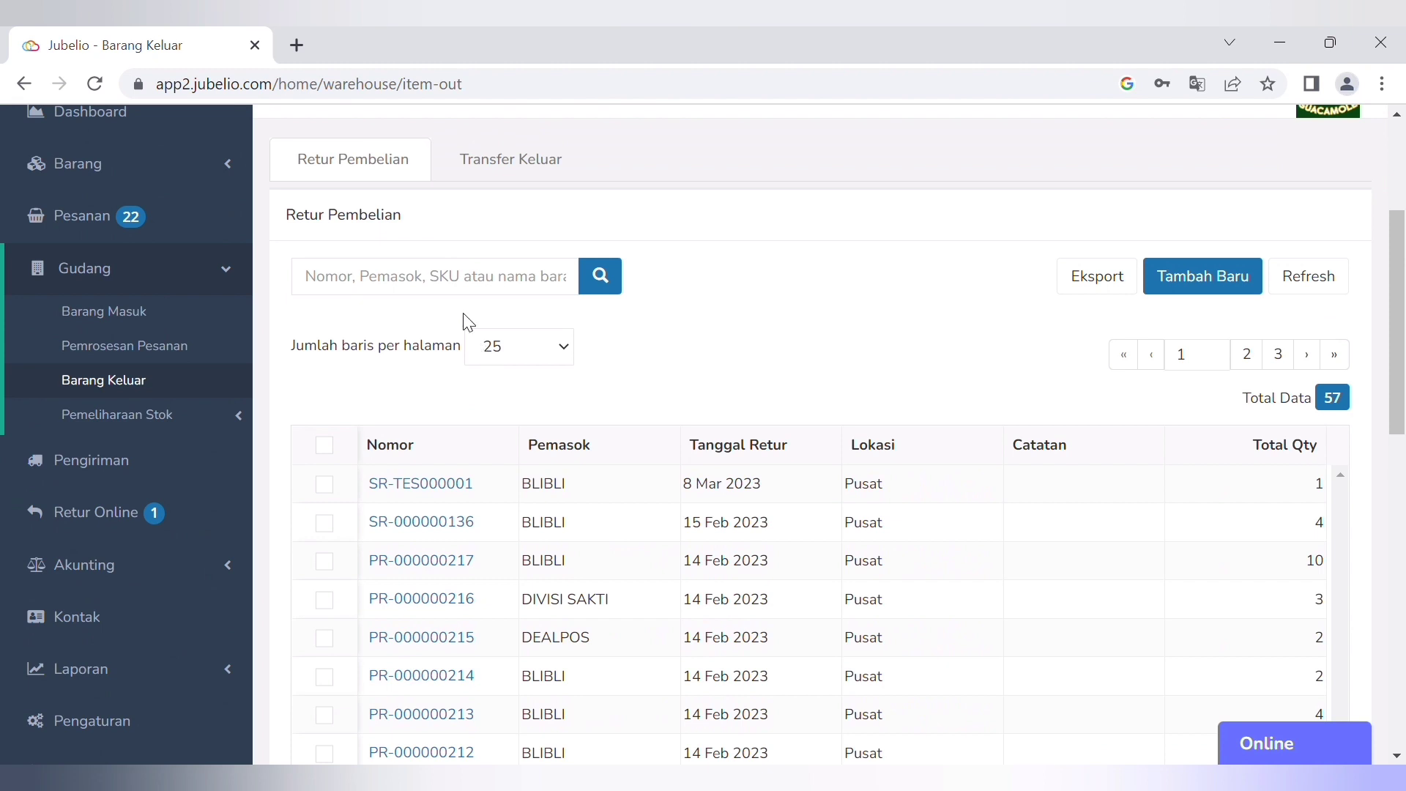
scroll(498, 315, "up", 2)
Show the newly created outgoing transfers in the Transfer Keluar list.
left_click(513, 265)
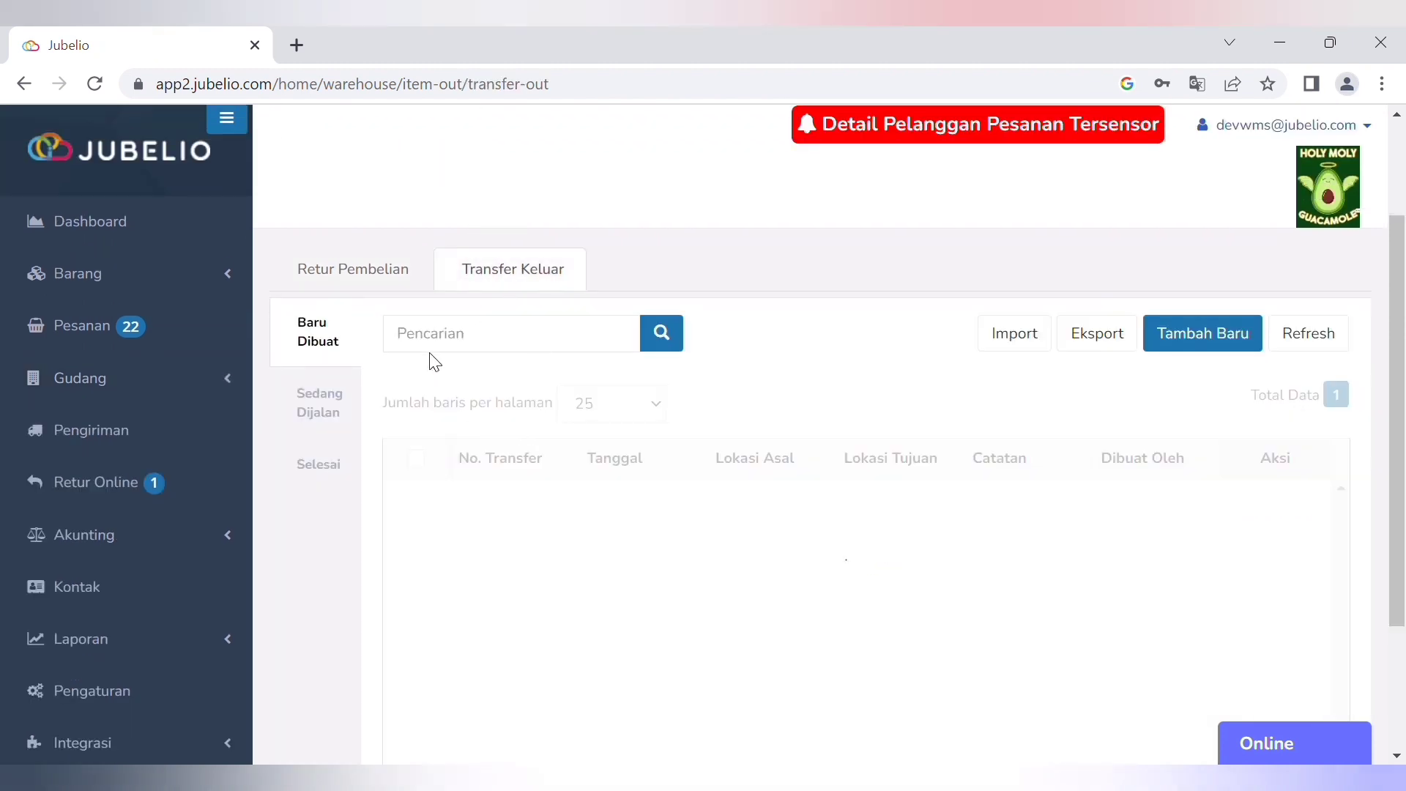
scroll(473, 484, "down", 3)
scroll(347, 394, "up", 2)
Go back through the Retur Pembelian list and reopen the Transfer Keluar list.
key("alt+Left")
scroll(565, 512, "down", 8)
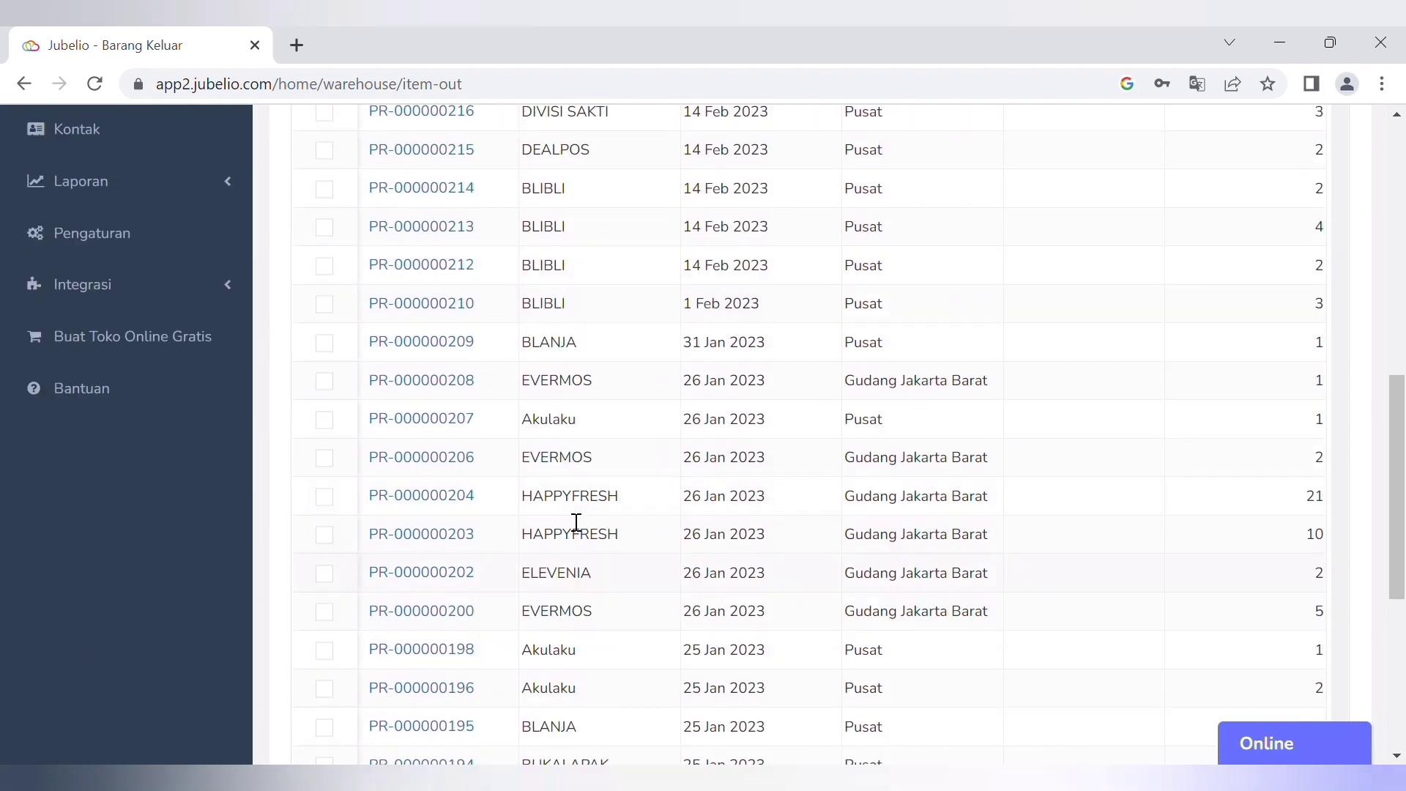
scroll(577, 522, "up", 8)
scroll(483, 249, "up", 2)
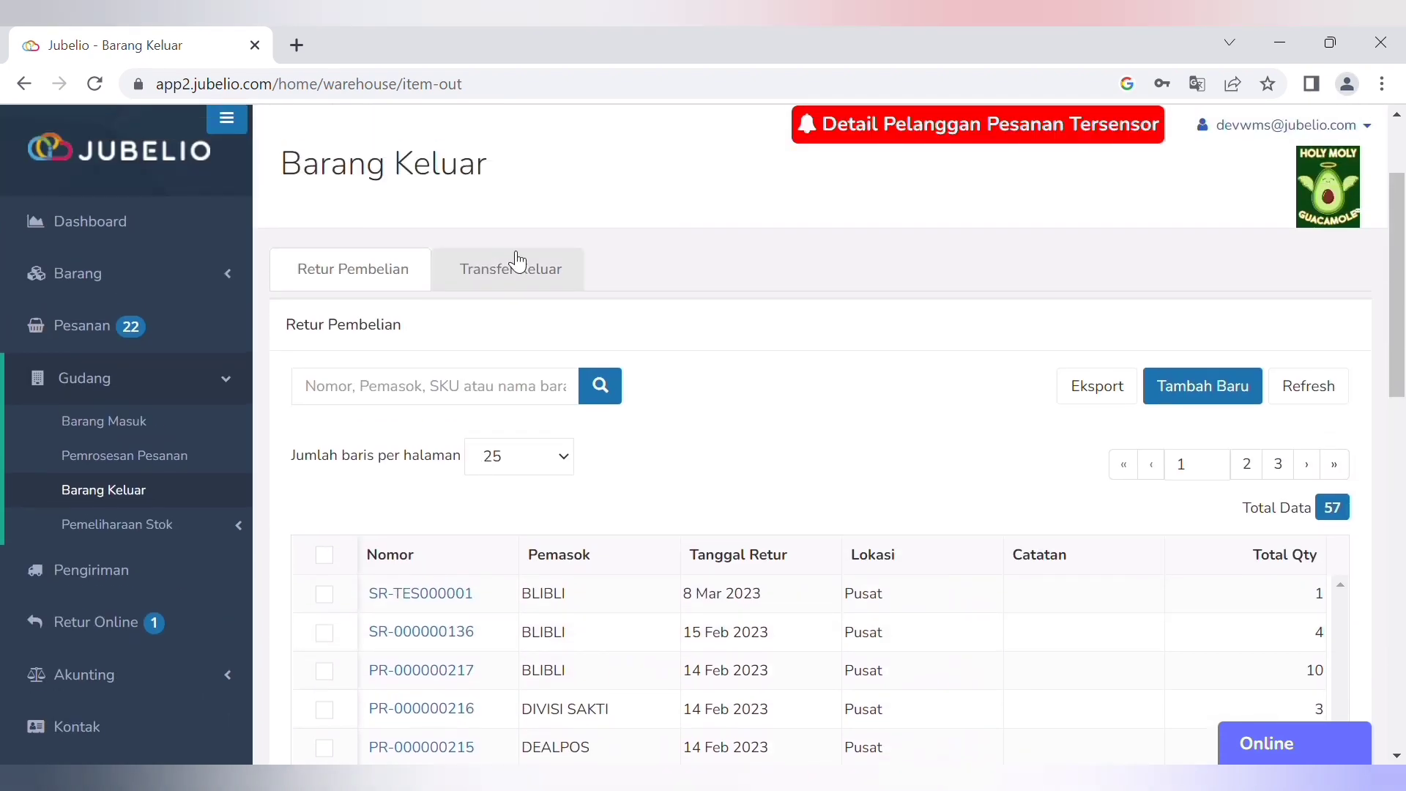
left_click(511, 266)
scroll(410, 334, "down", 2)
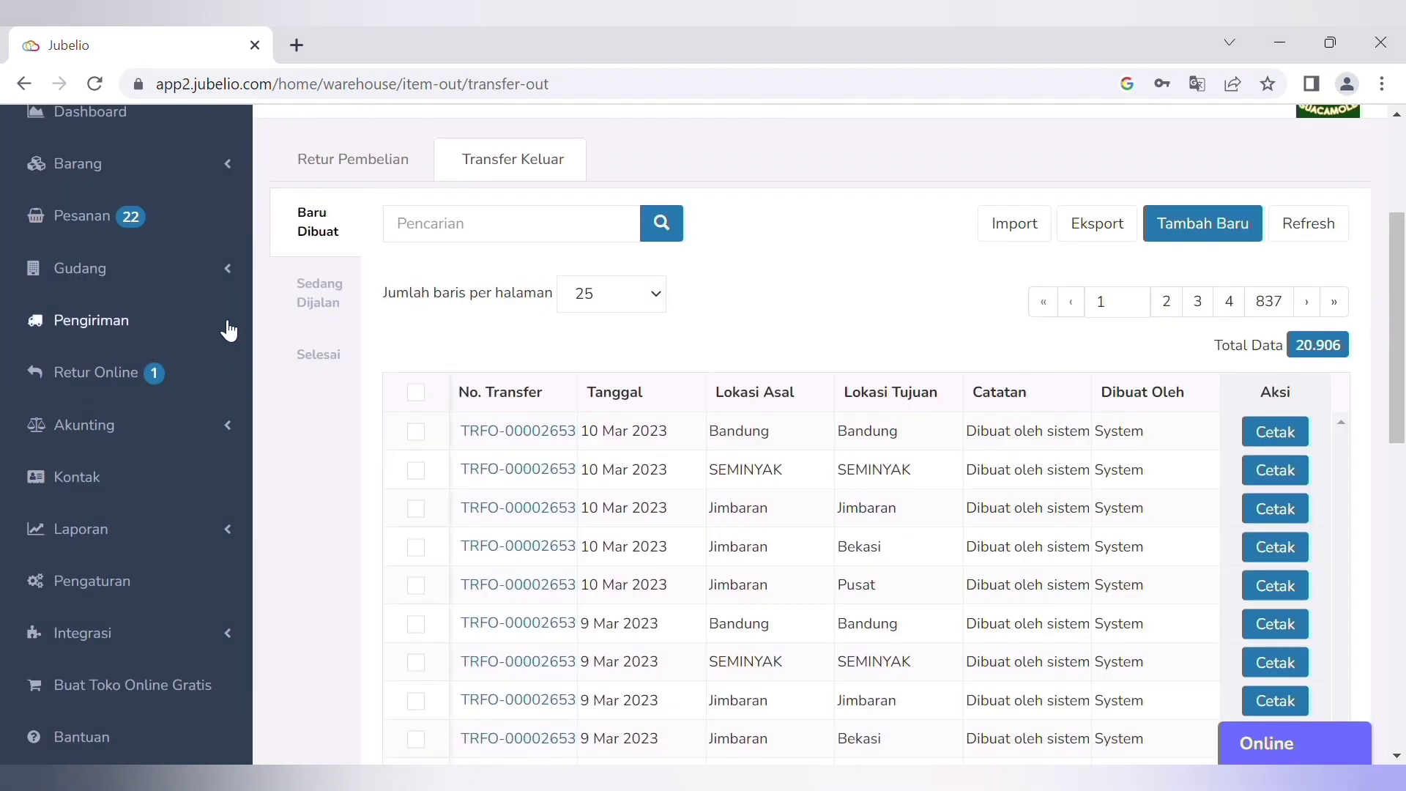
Show the stock opname list under Penyesuaian Stock & Opname in the Gudang section's Pemeliharaan Stok.
left_click(227, 271)
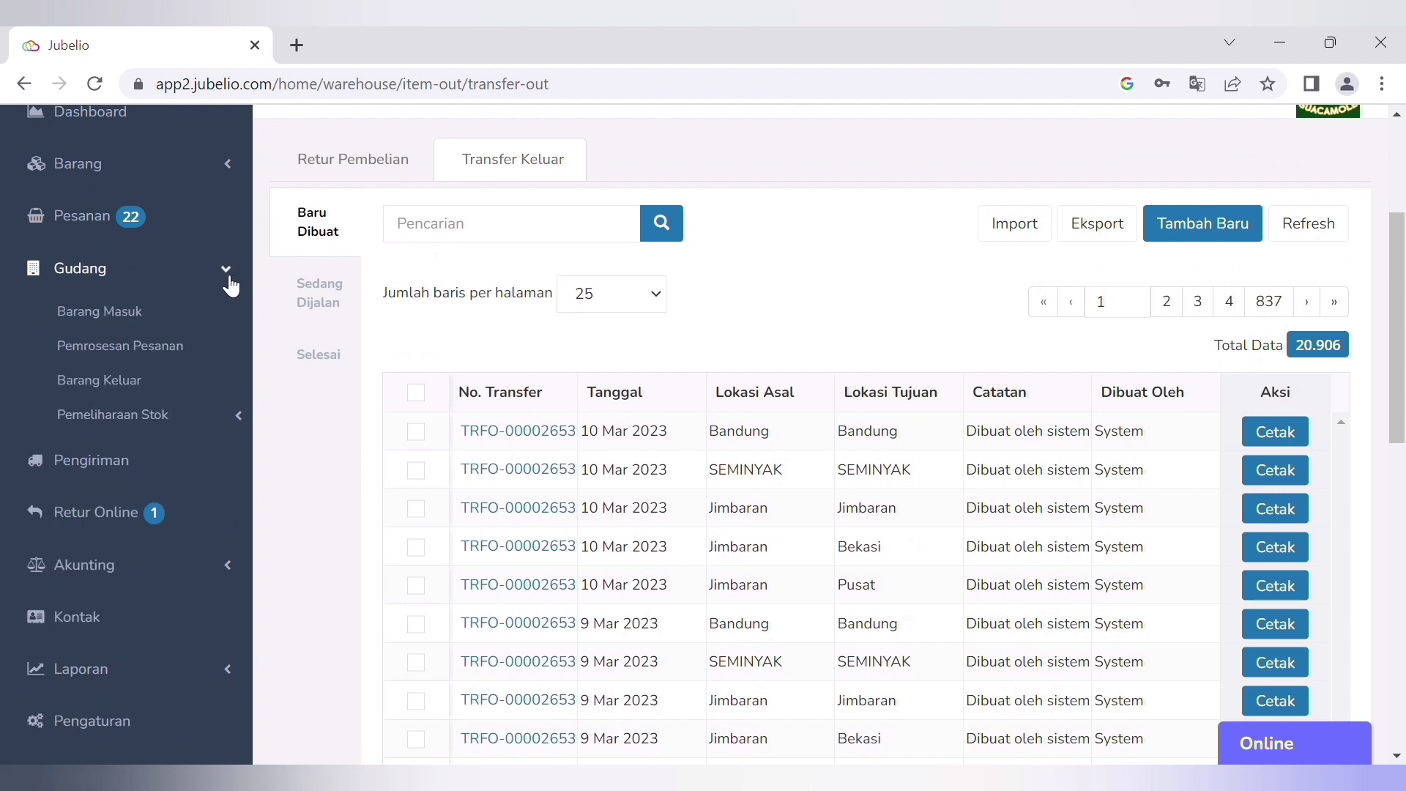
left_click(194, 423)
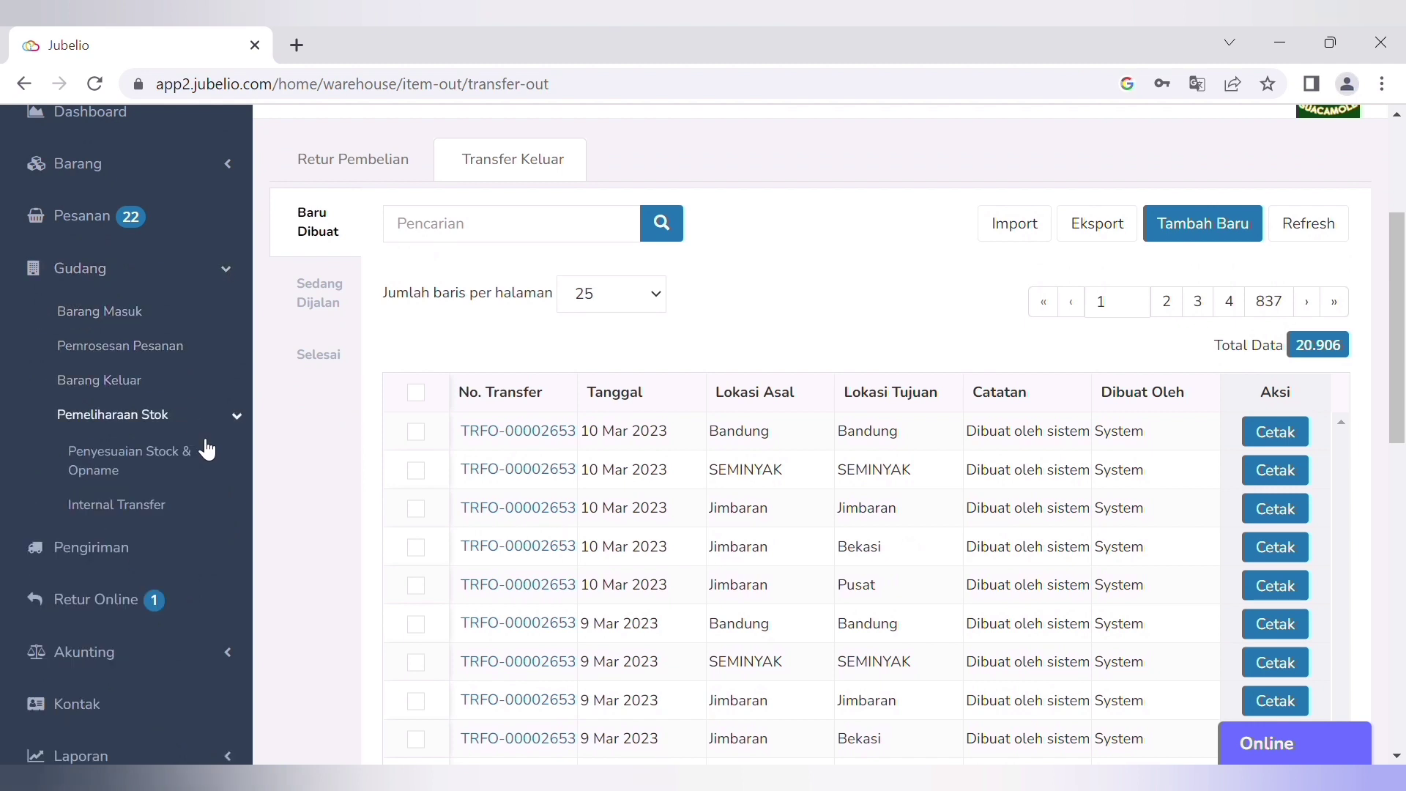
left_click(170, 478)
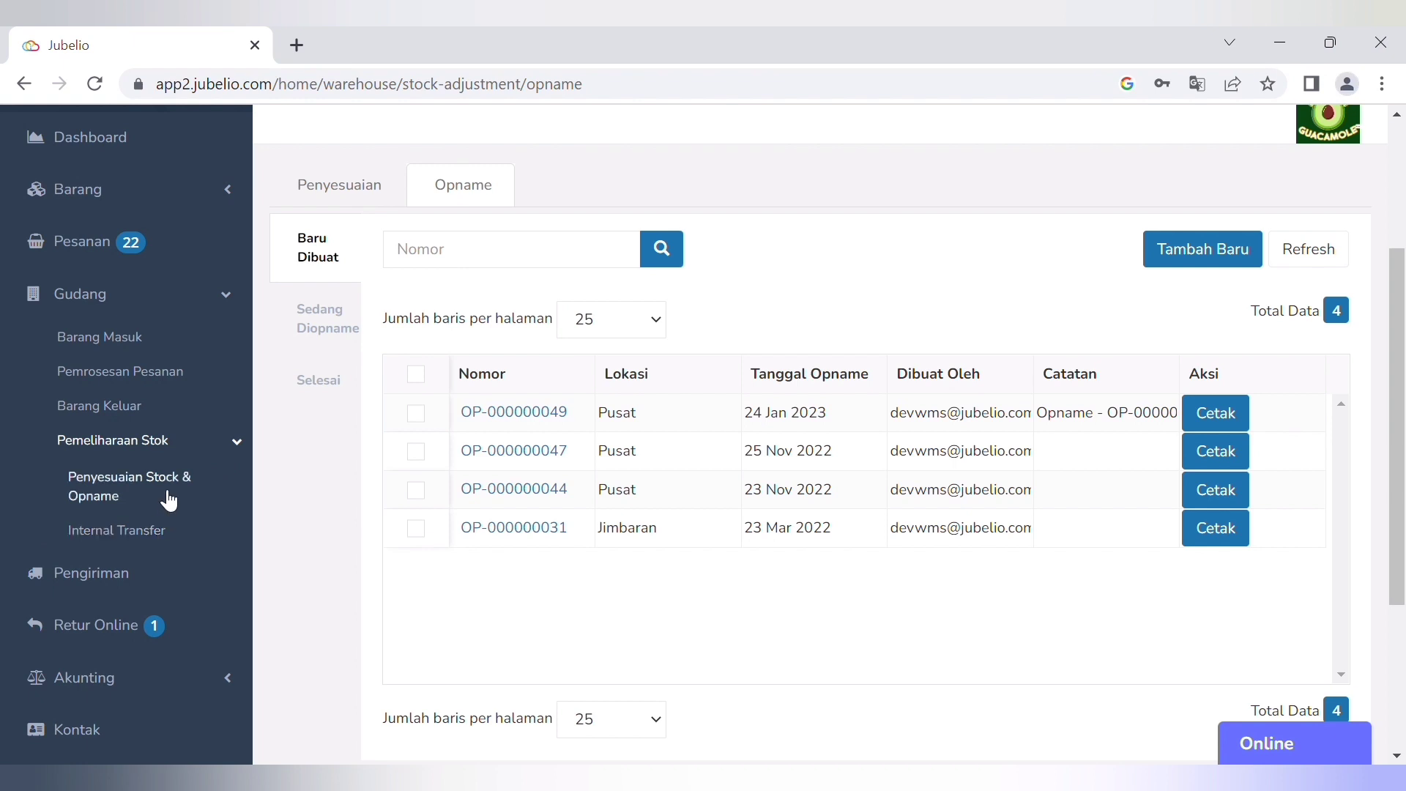
Open Internal Transfer under Pemeliharaan Stok and view its Transfer, Lagi di Jalan and Sudah Sampai lists.
left_click(170, 532)
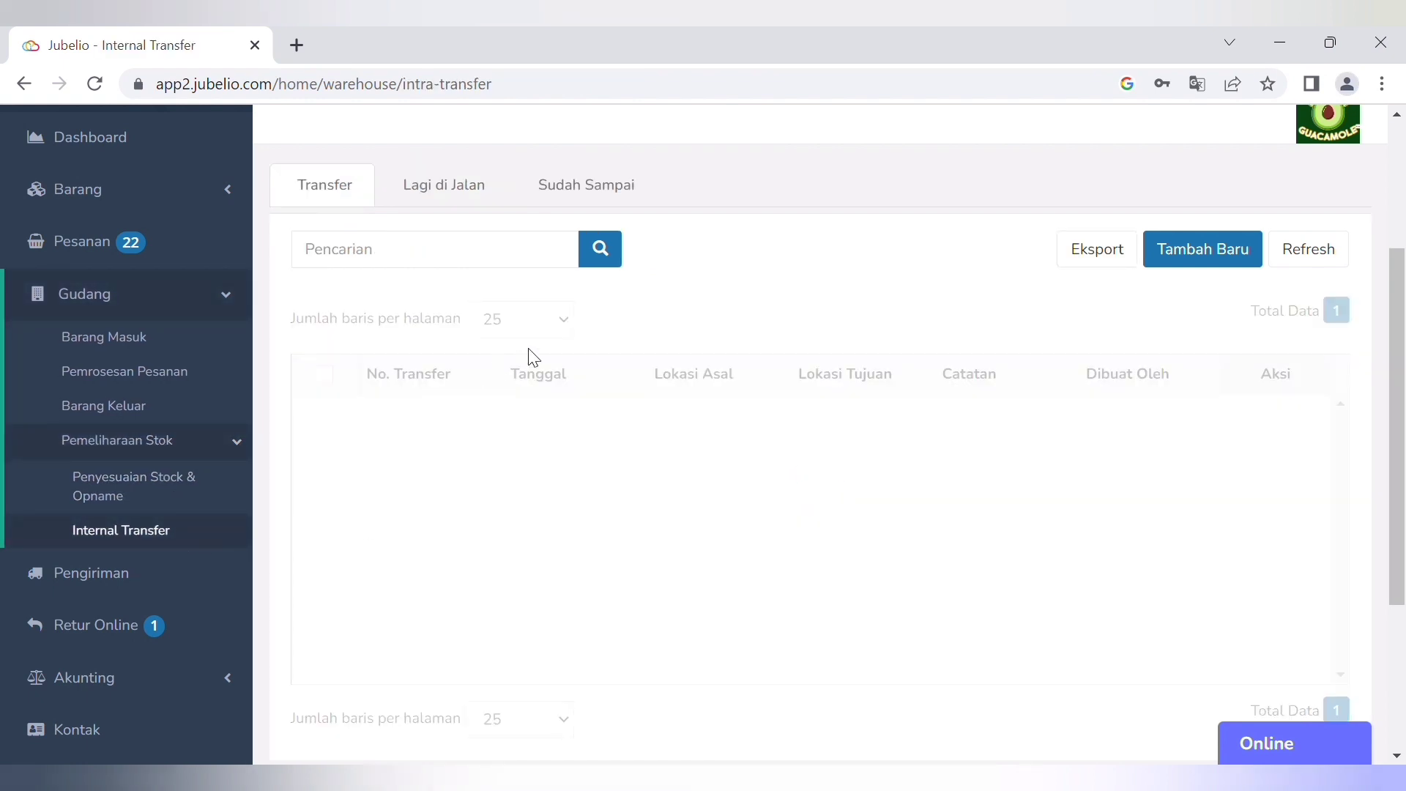
left_click(474, 193)
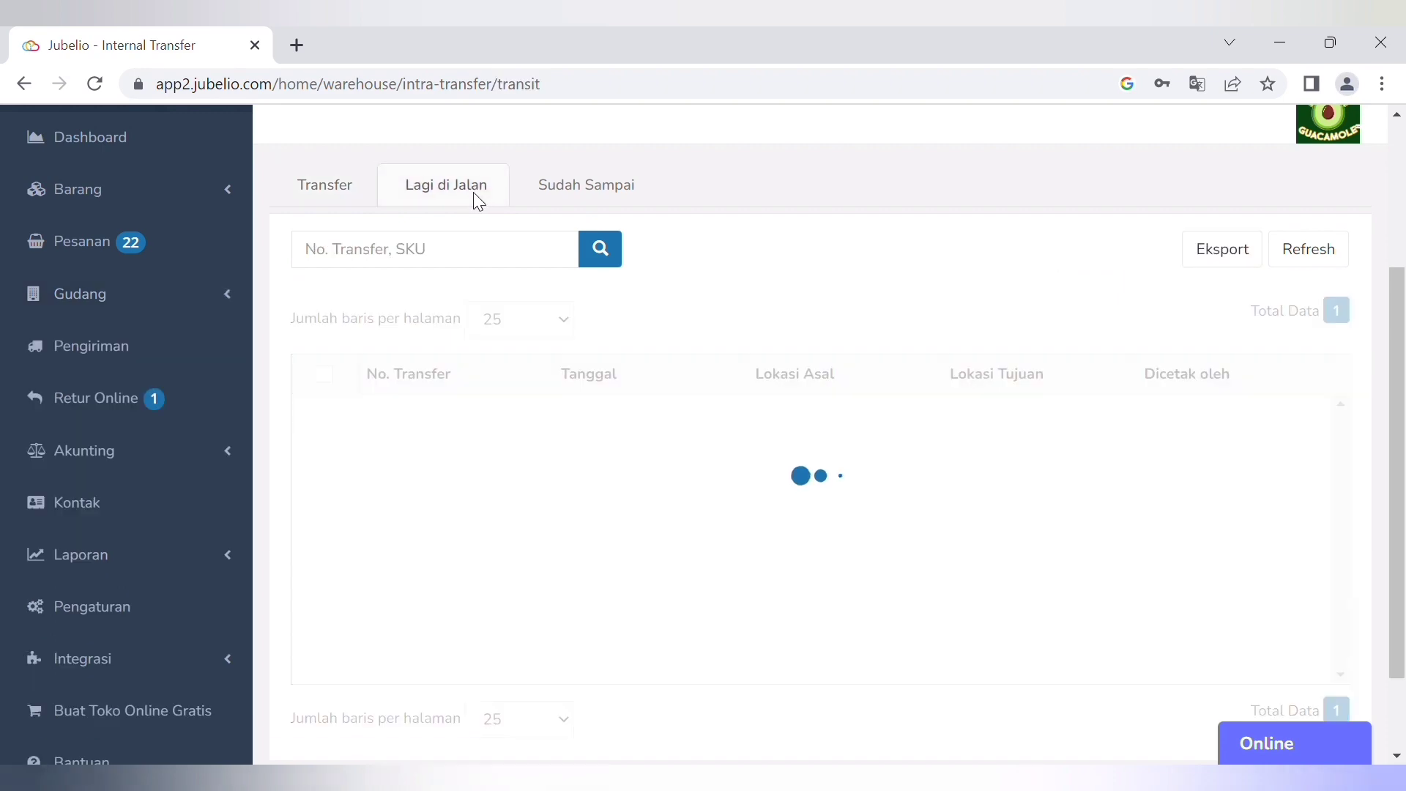
left_click(617, 208)
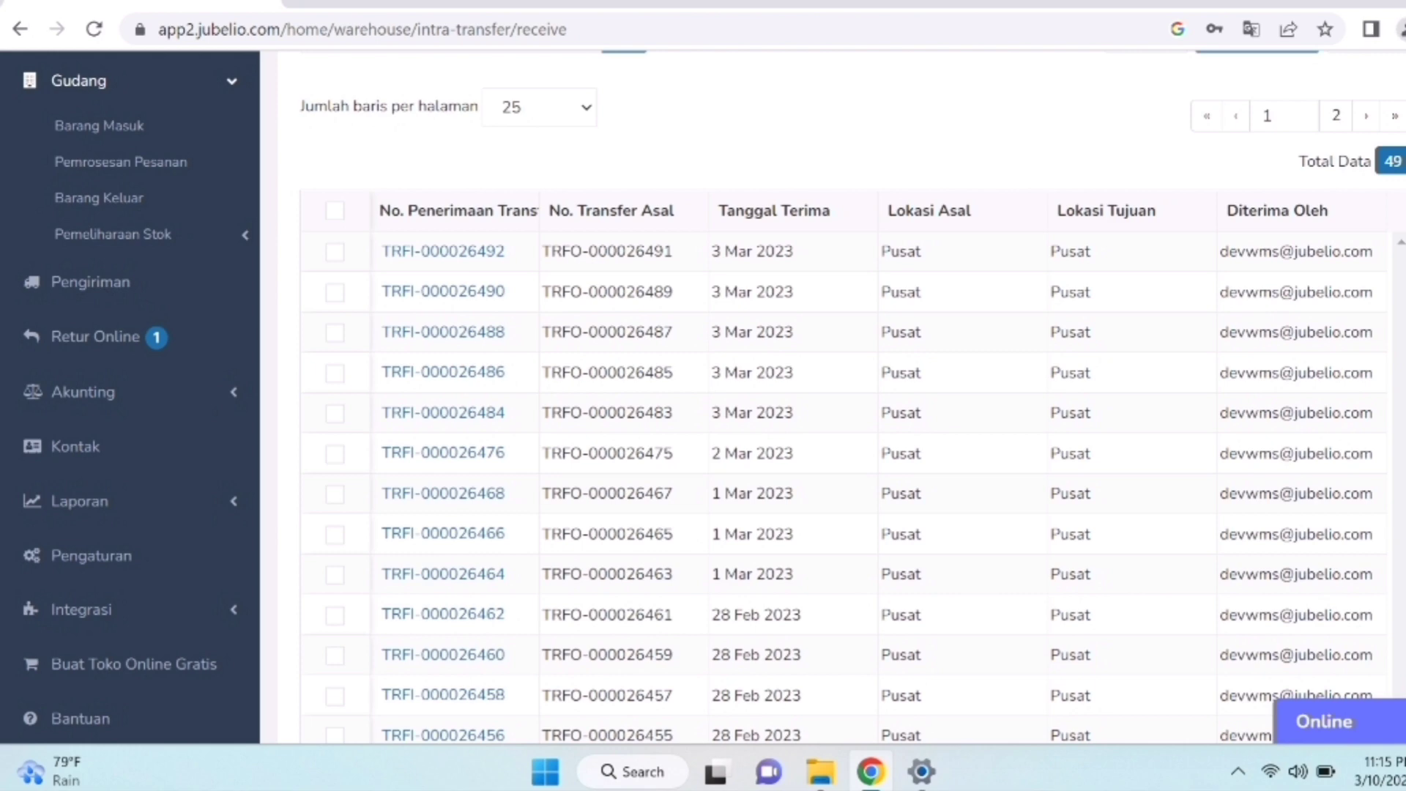
Open the Pengiriman page and look through the list of shipments with their dates, couriers and locations.
left_click(90, 282)
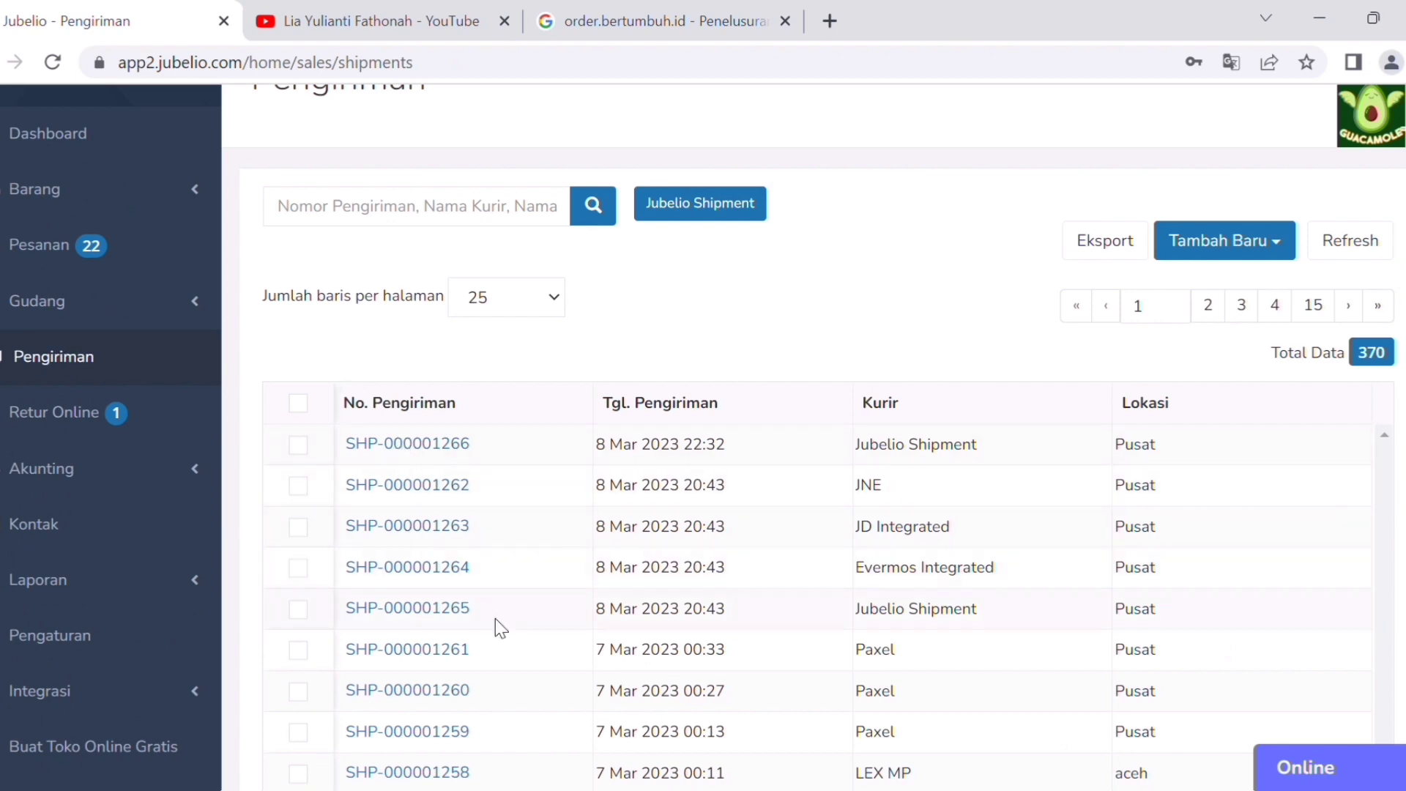
scroll(482, 583, "down", 2)
scroll(427, 548, "up", 3)
Open Retur Online and examine the Barang Retur page with its filters, approval actions and returned-items table.
left_click(116, 531)
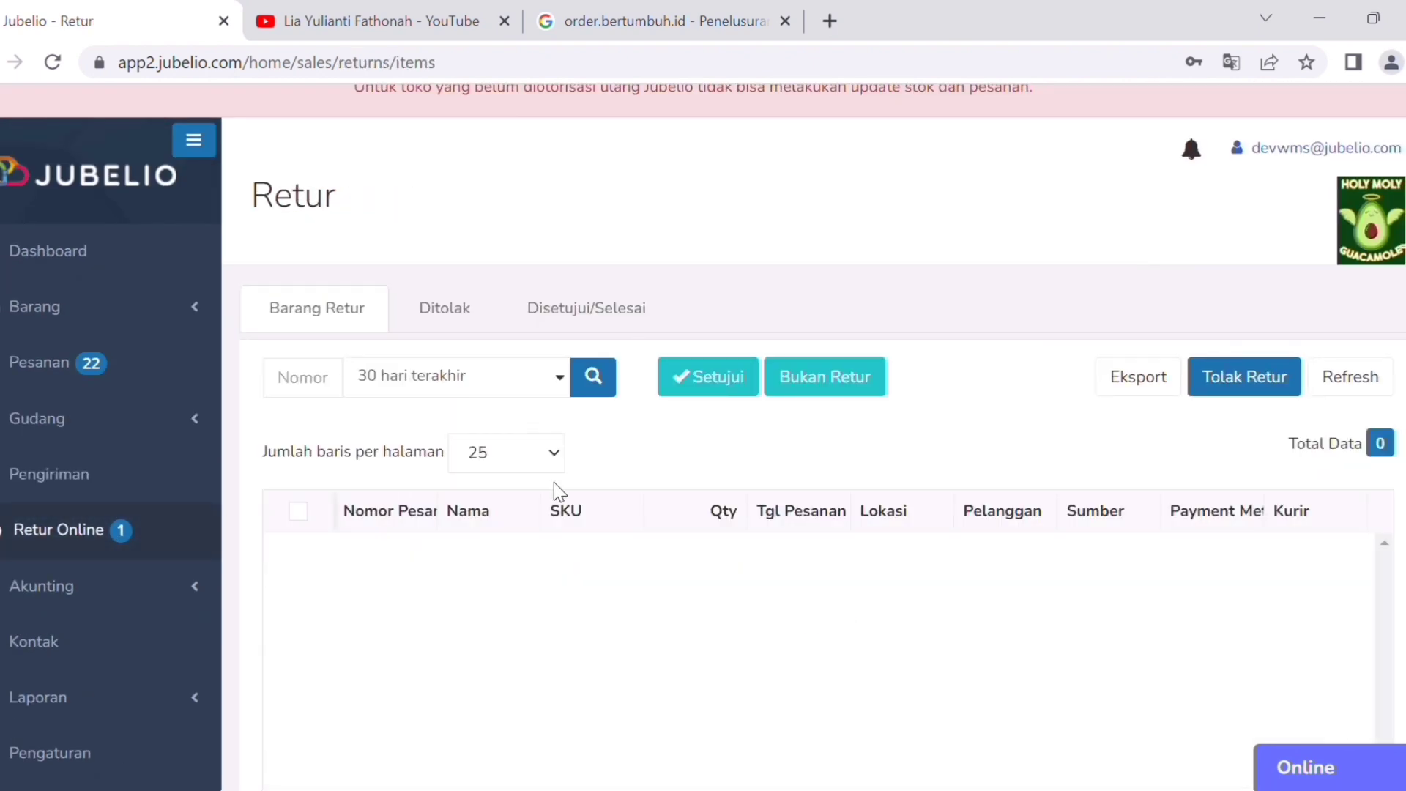
scroll(596, 508, "down", 3)
scroll(587, 432, "up", 5)
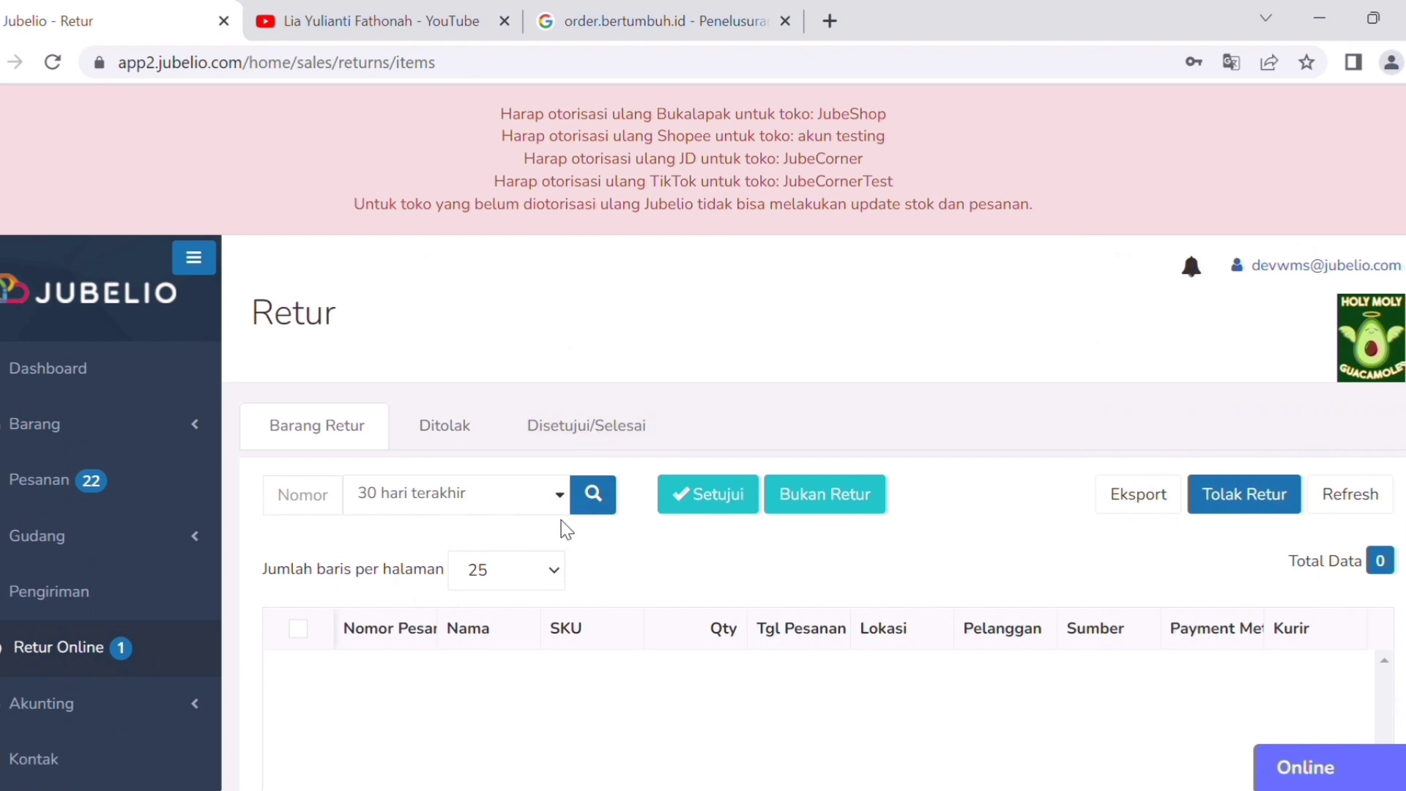
scroll(568, 525, "down", 2)
scroll(634, 554, "down", 3)
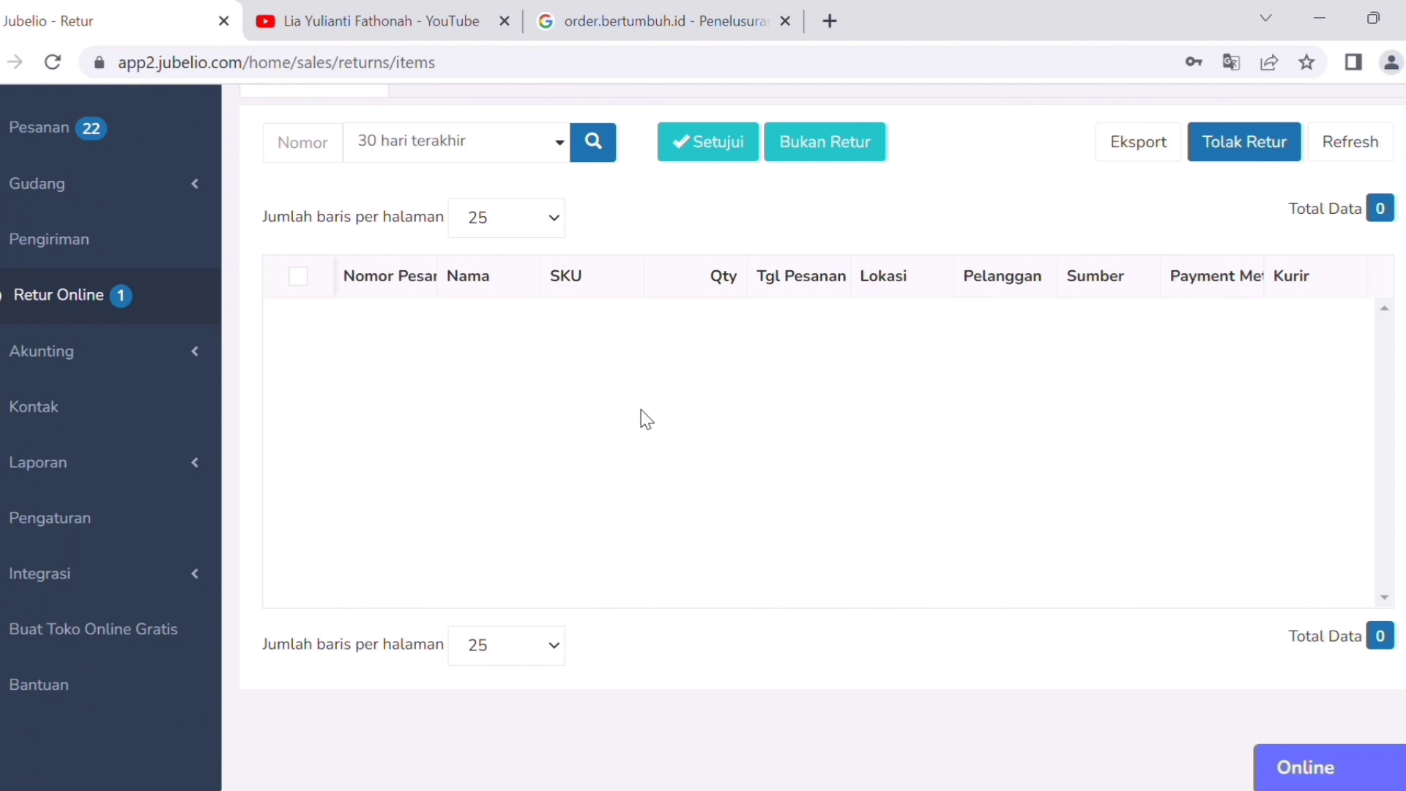
scroll(640, 418, "up", 2)
Look over the Penjualan and Pembelian submenus of the Akunting section and open the Pesanan Pembelian list.
left_click(103, 470)
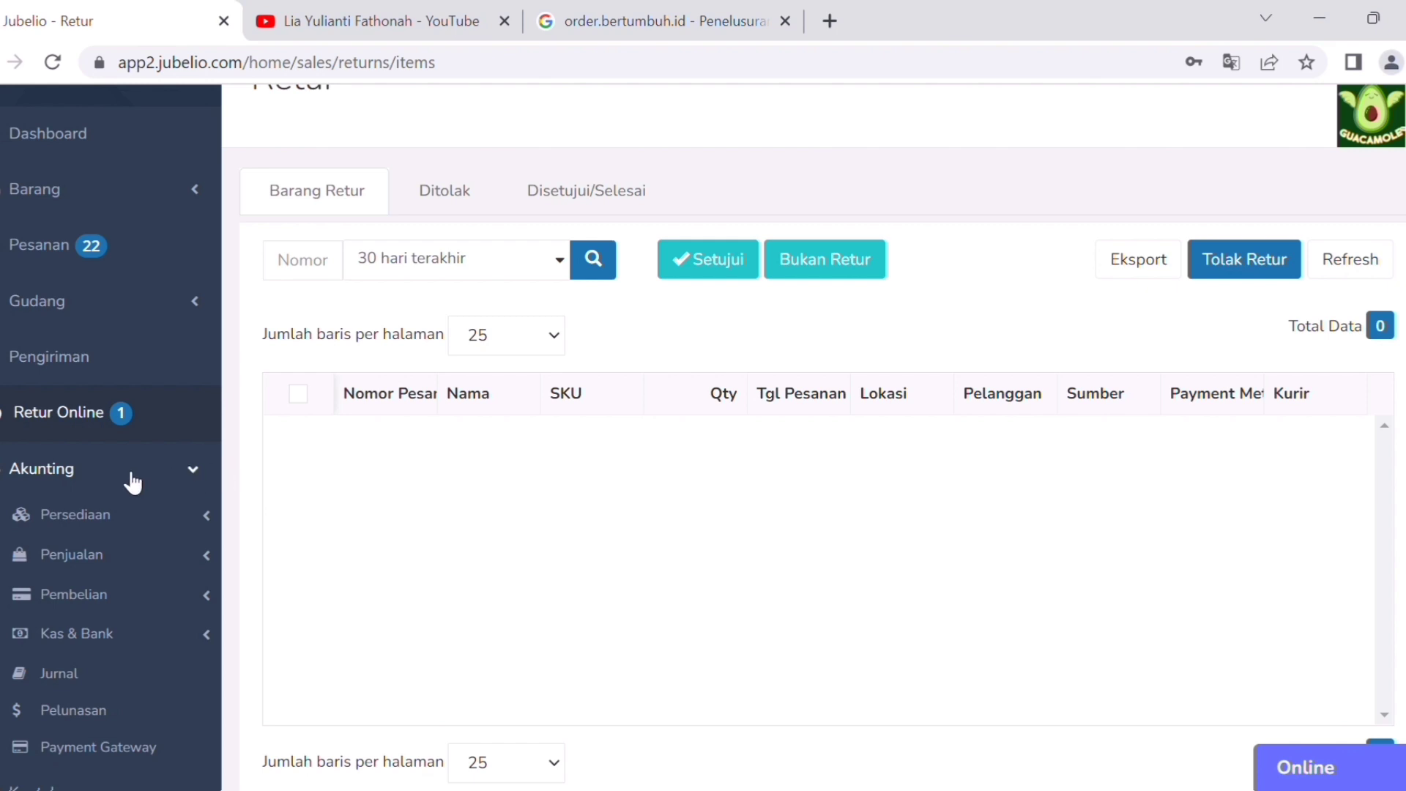
scroll(97, 492, "down", 3)
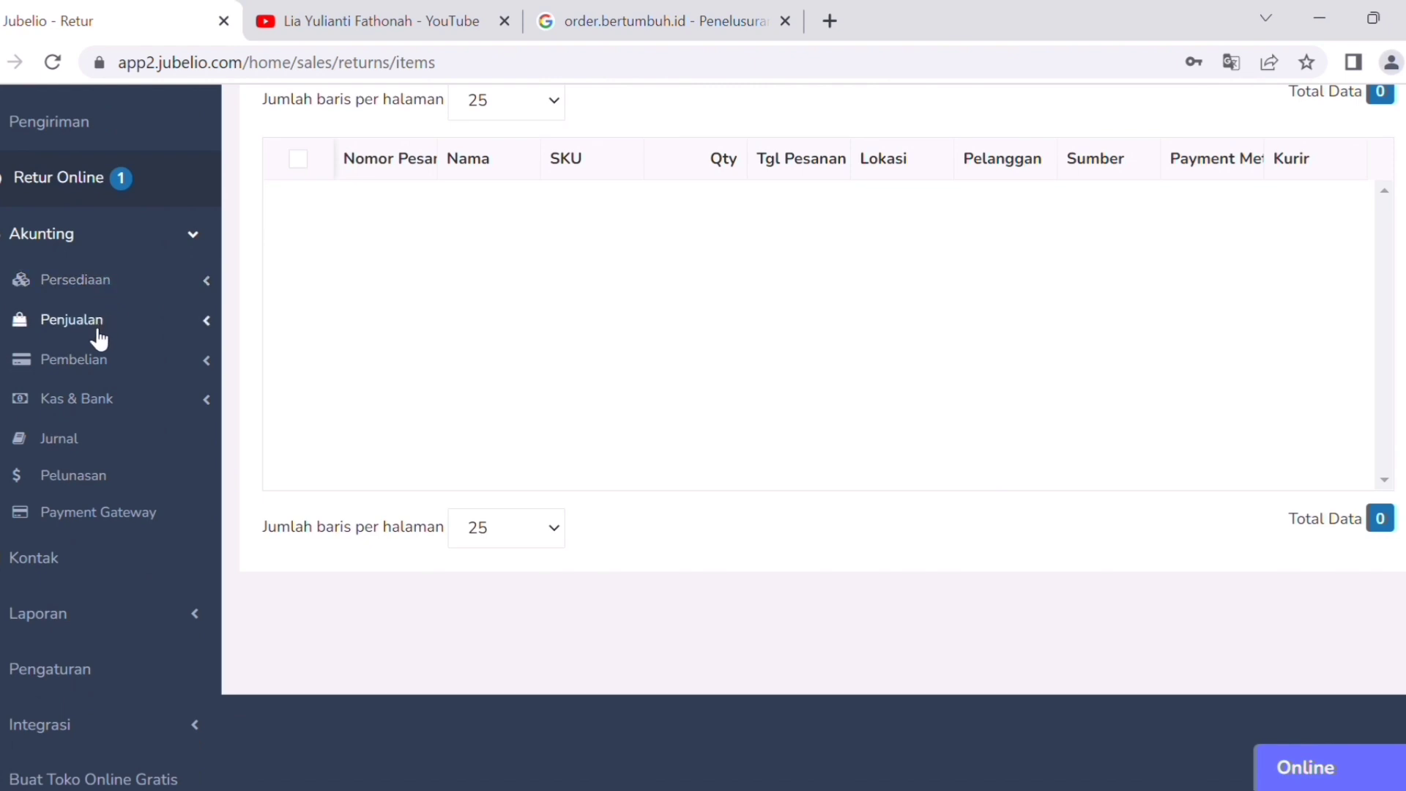
left_click(95, 322)
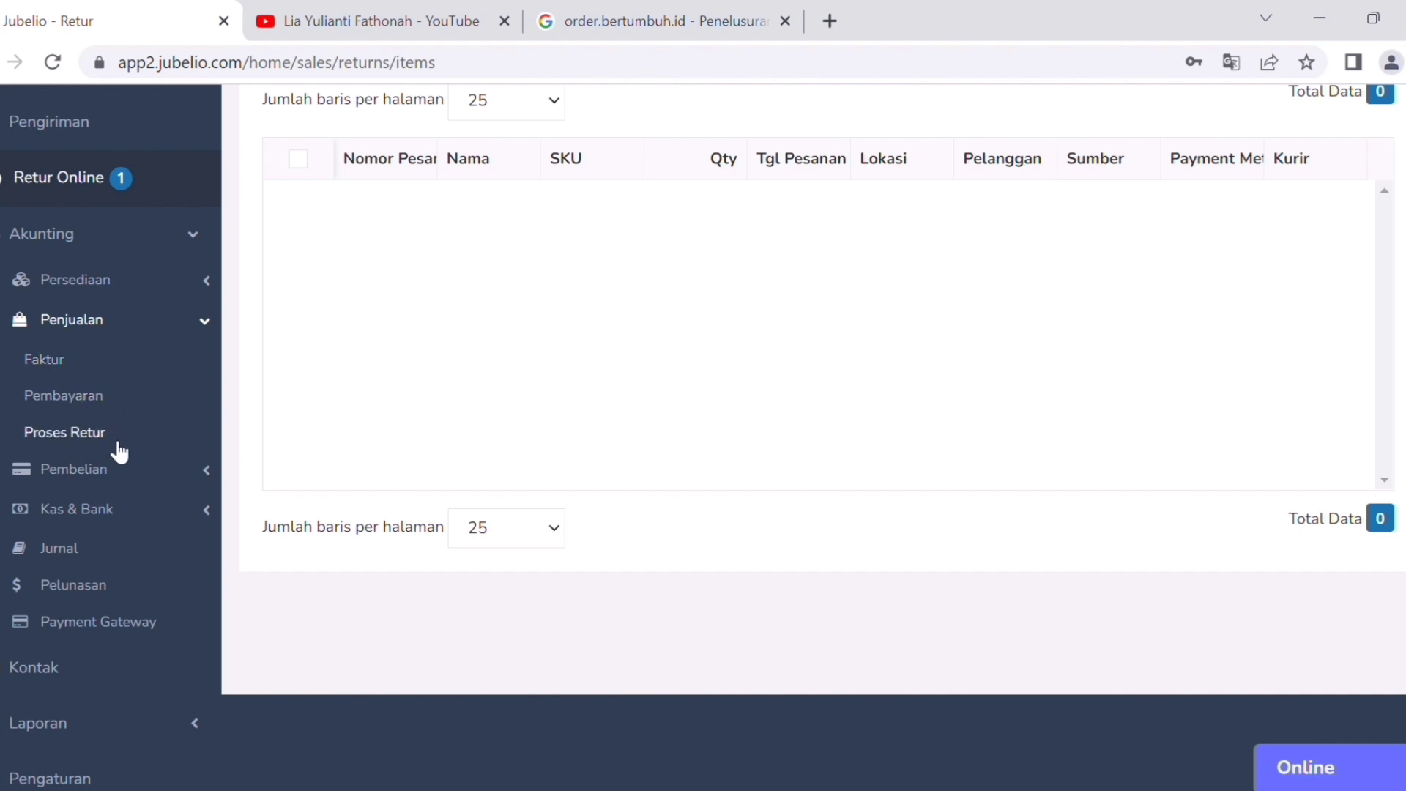
left_click(124, 471)
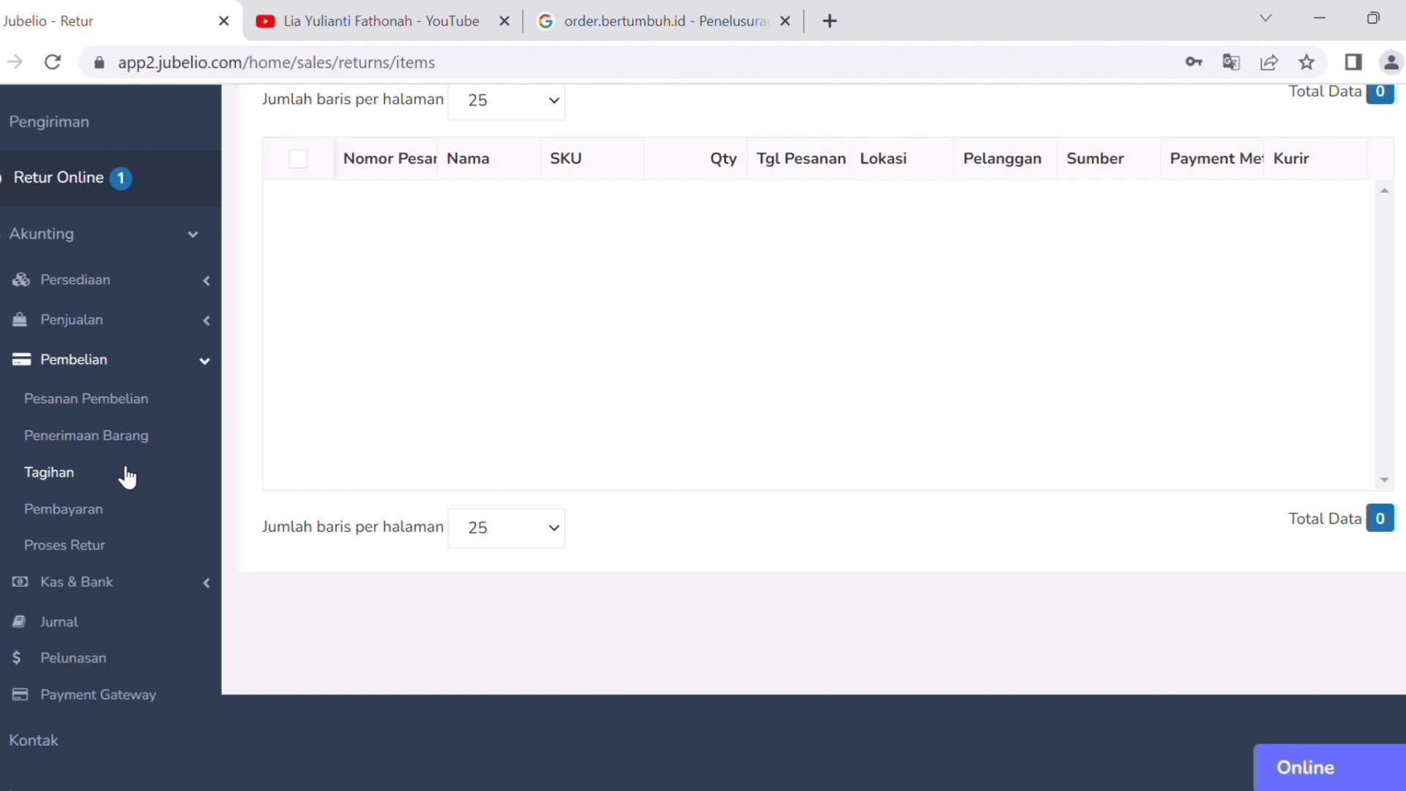
left_click(129, 410)
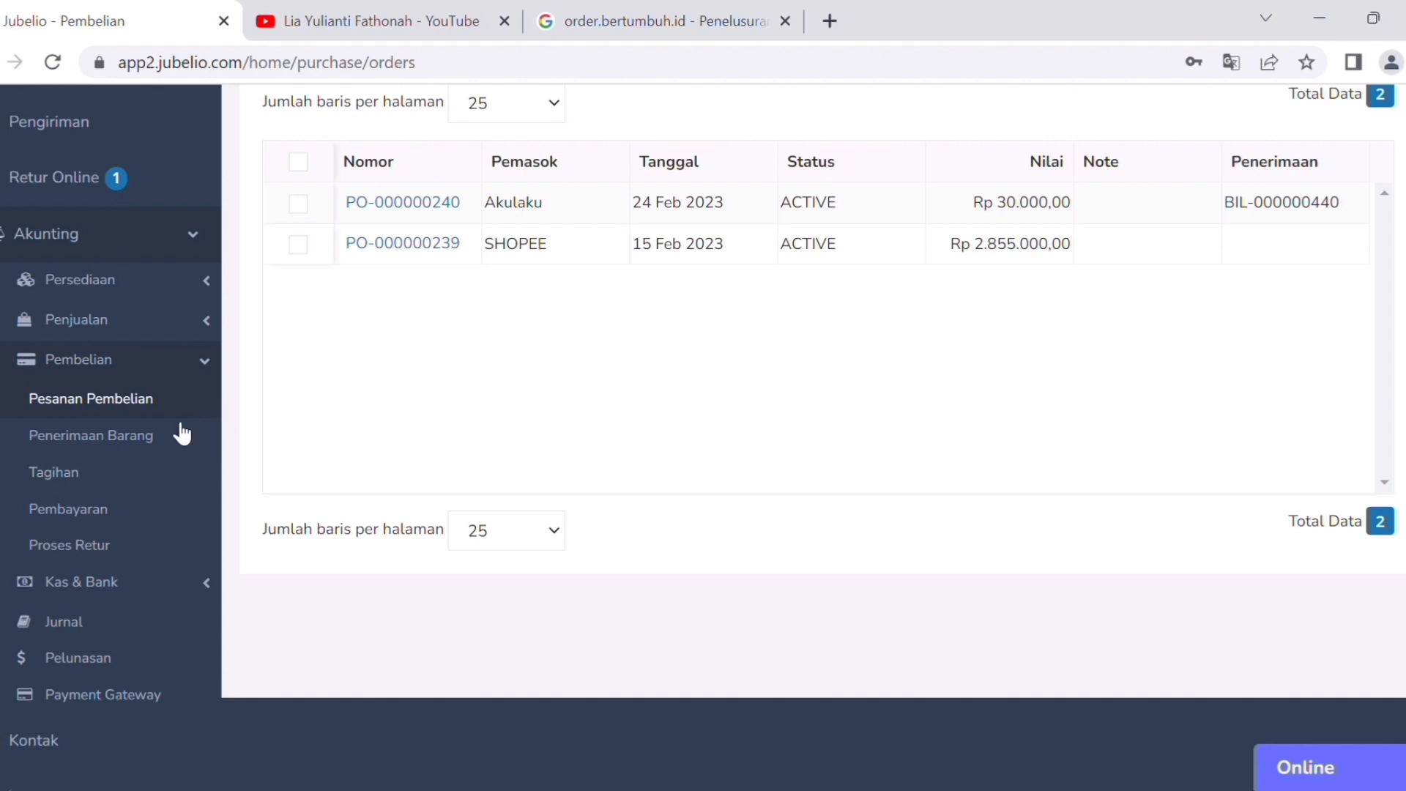
View the Jurnal list in Akunting, and look through the receivables per store on the Pelunasan page.
left_click(88, 626)
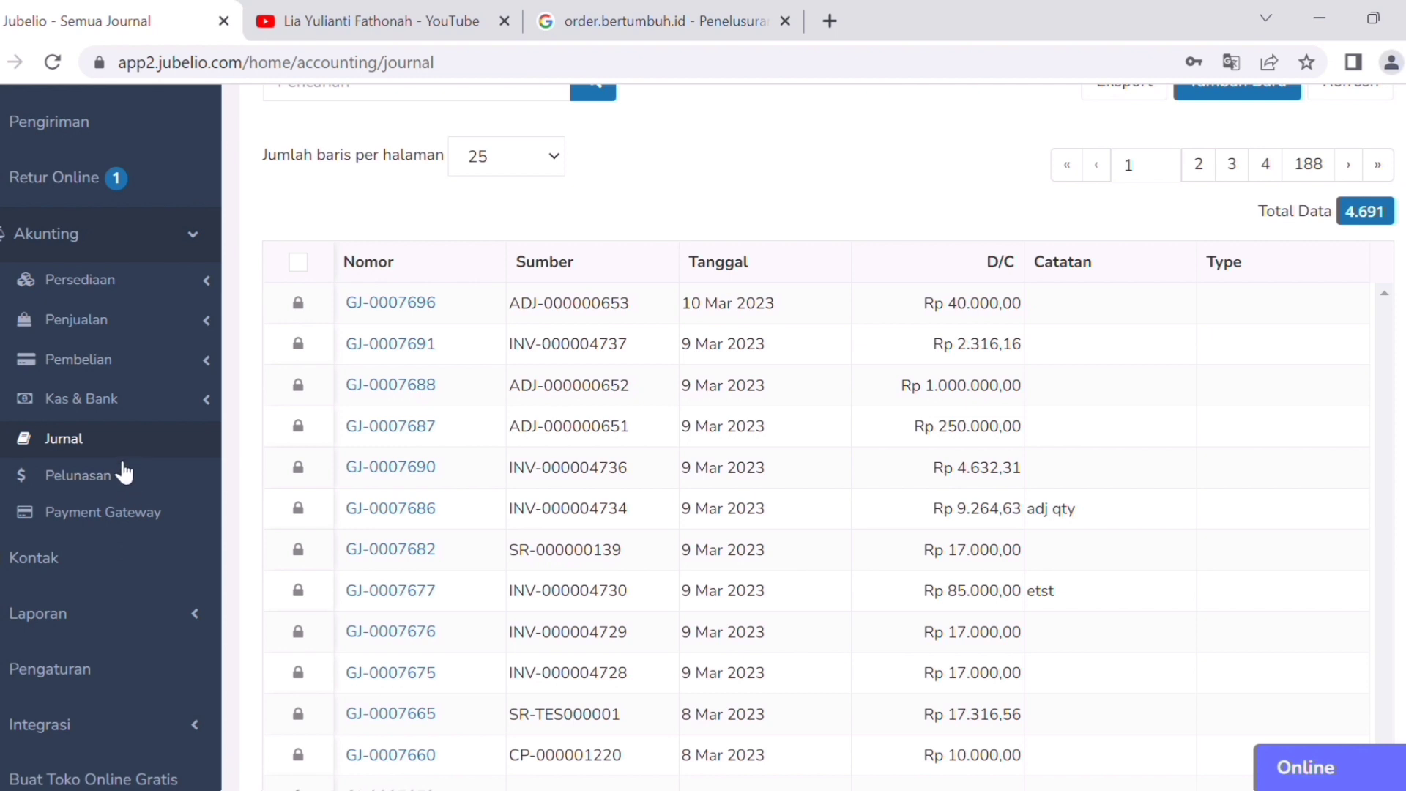
left_click(126, 480)
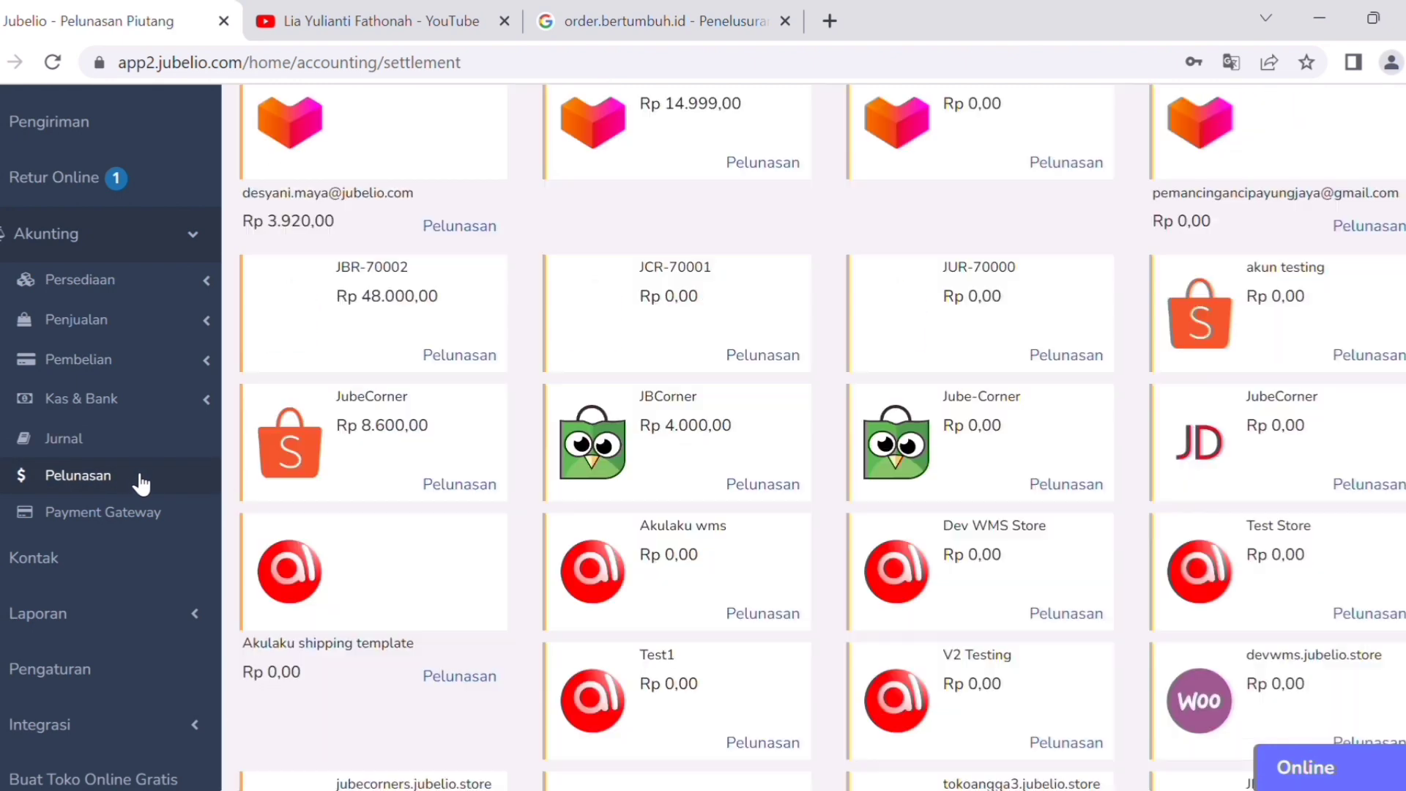
scroll(586, 381, "down", 5)
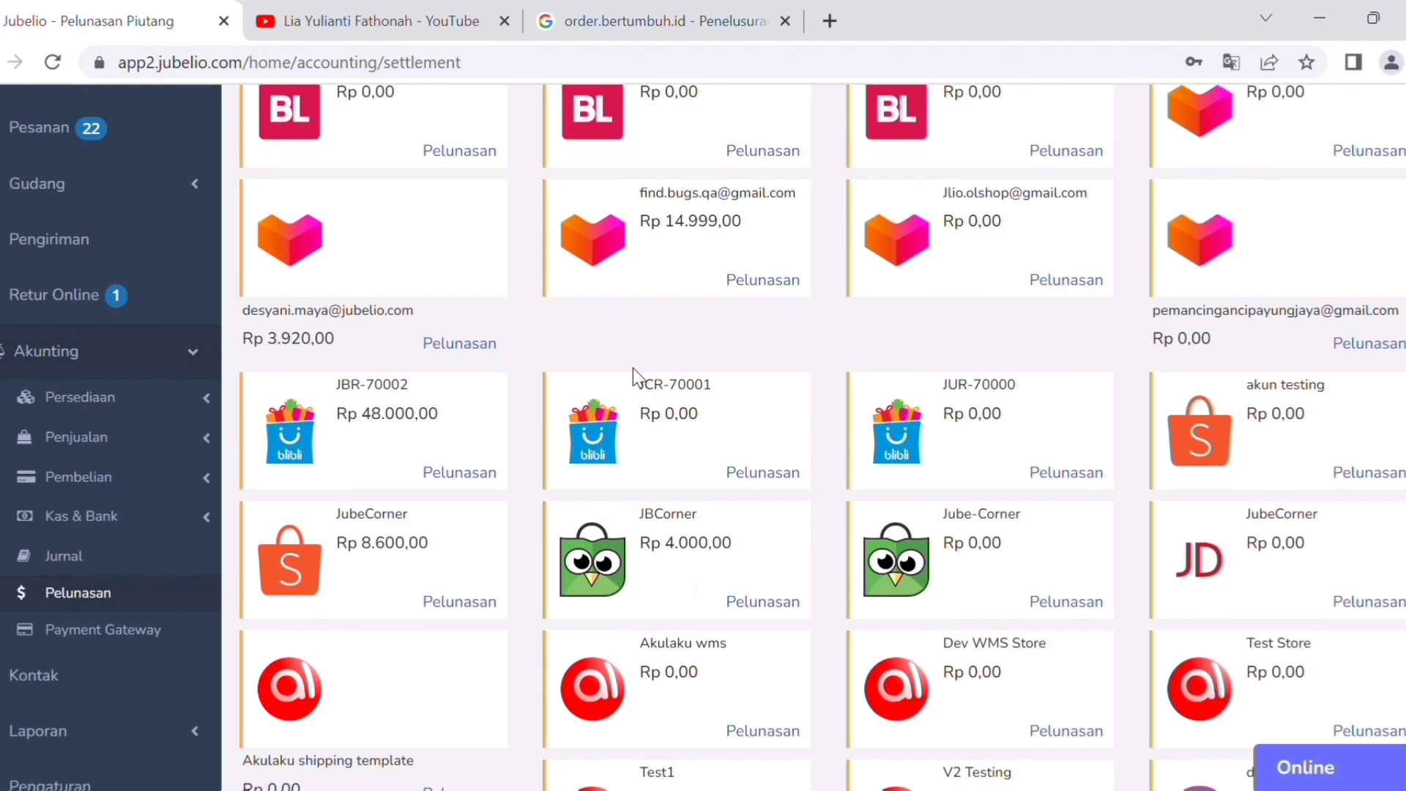
scroll(633, 367, "down", 3)
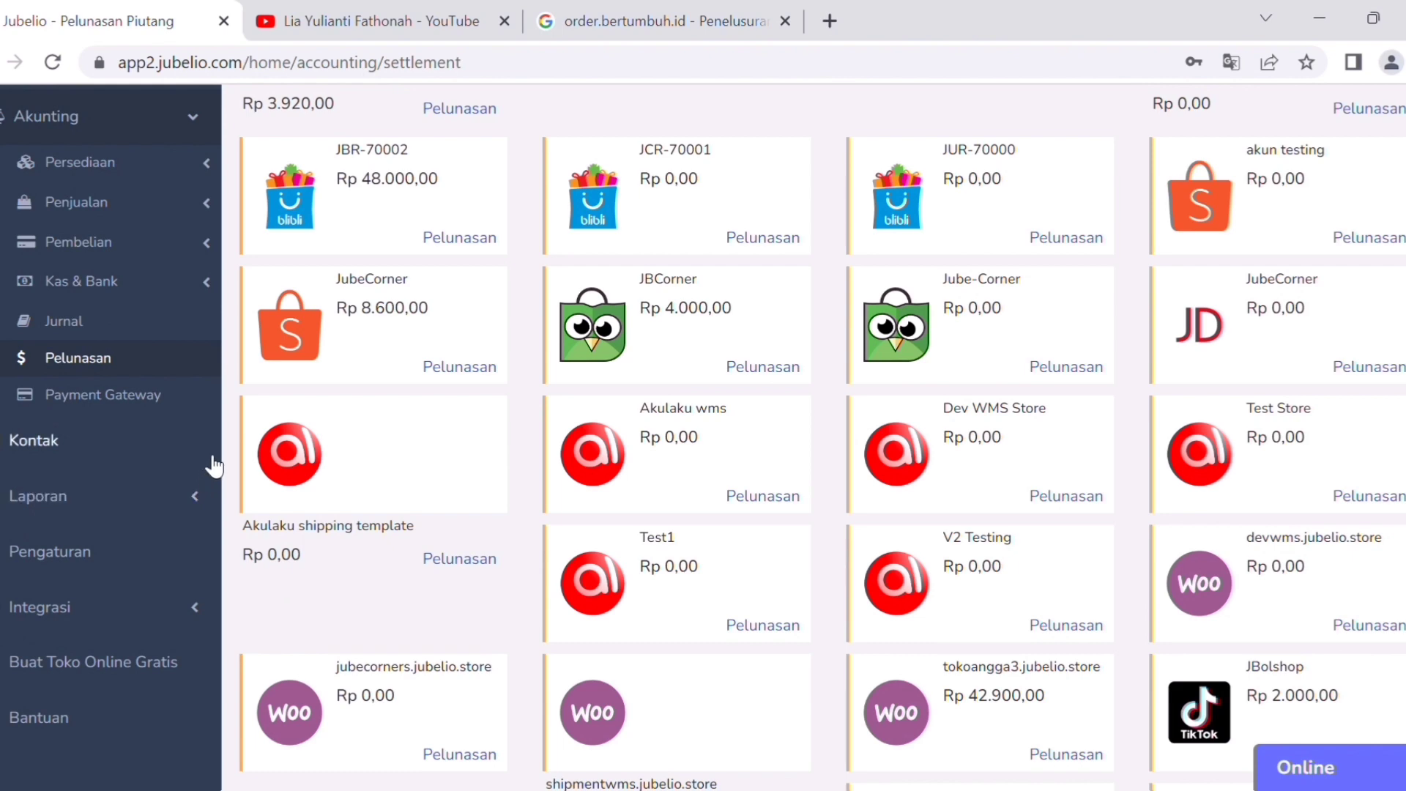
Open the Kontak page and examine the Semua Kontak list with its contact details, category and type columns.
left_click(42, 445)
scroll(613, 401, "up", 5)
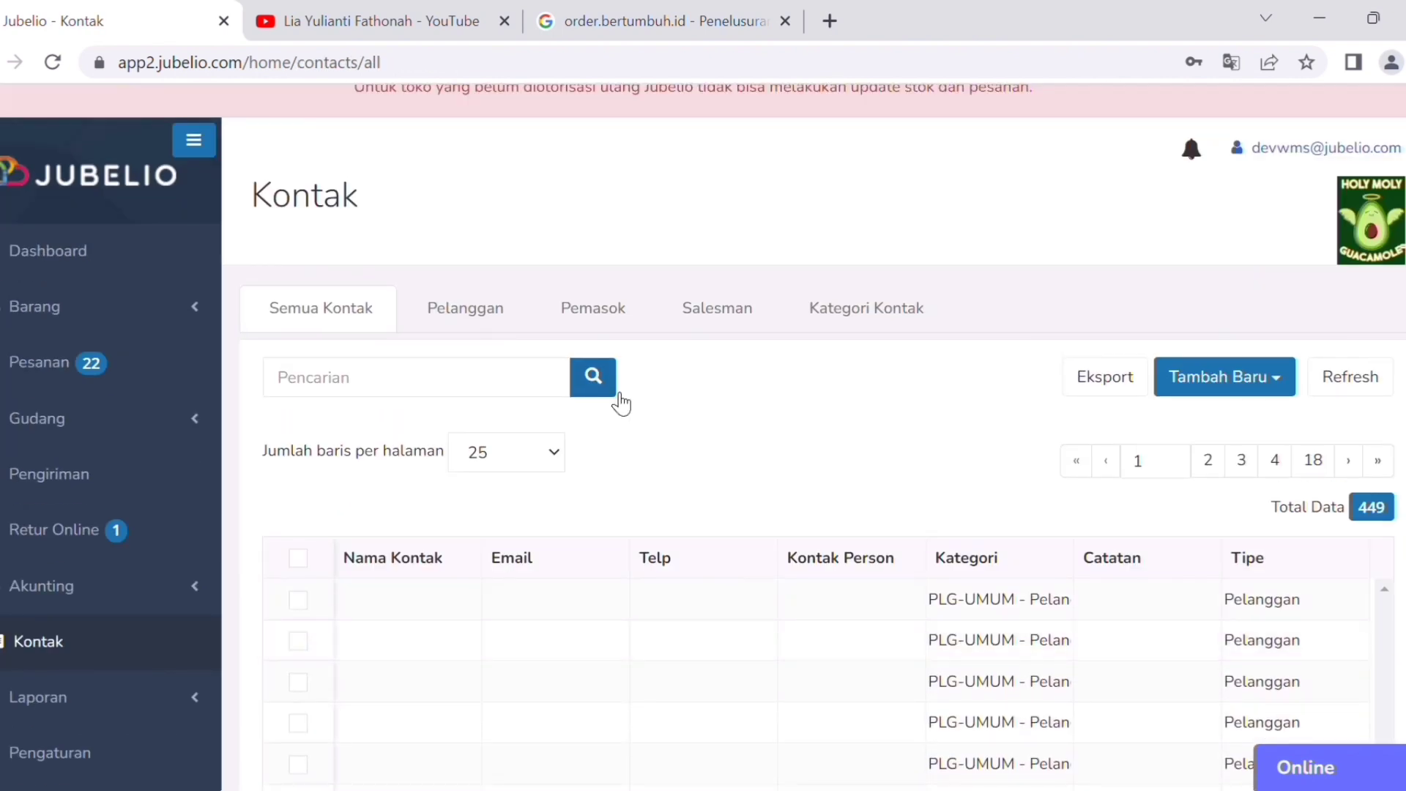
scroll(620, 402, "down", 3)
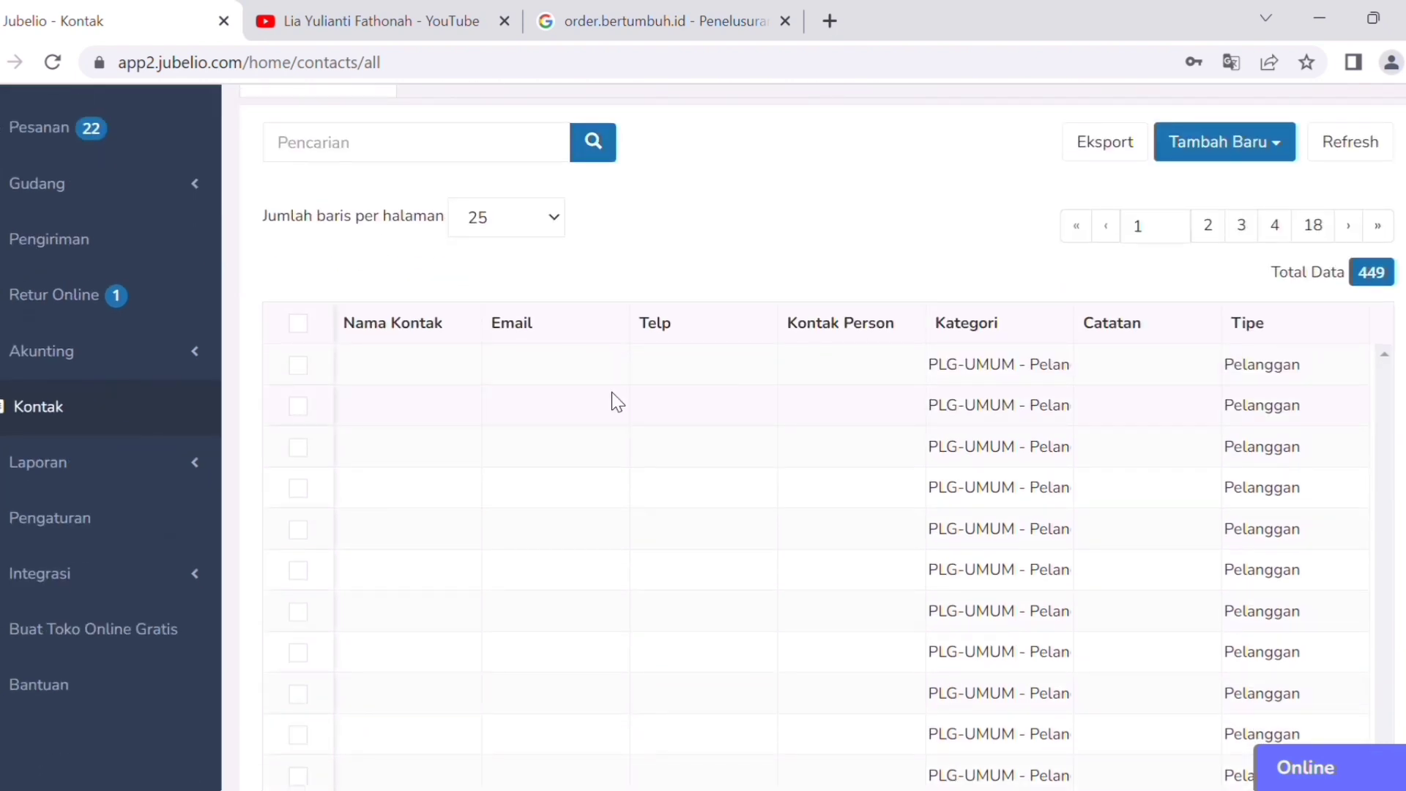
scroll(530, 356, "down", 3)
scroll(530, 357, "up", 5)
scroll(531, 357, "down", 3)
scroll(521, 356, "down", 3)
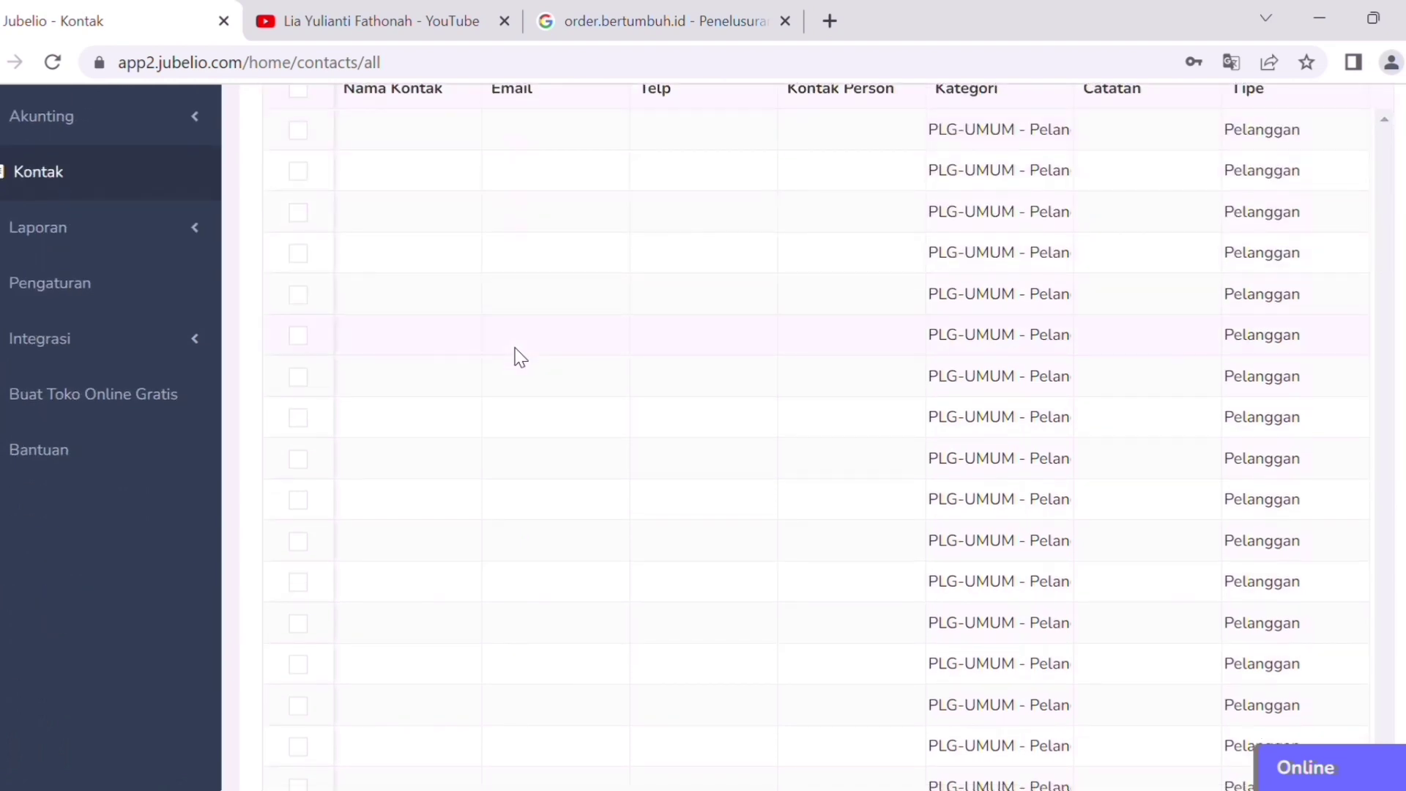
scroll(521, 356, "up", 6)
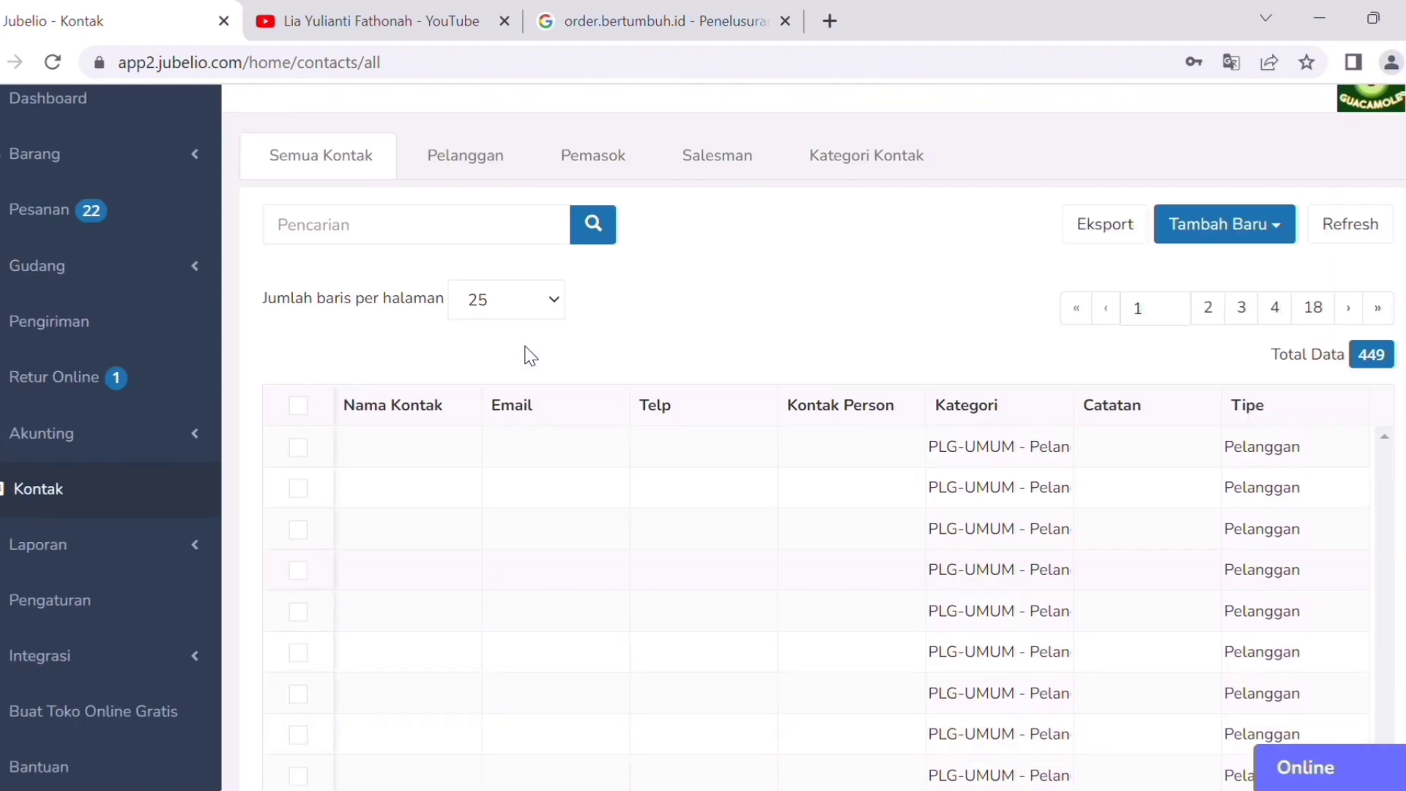
scroll(527, 353, "down", 3)
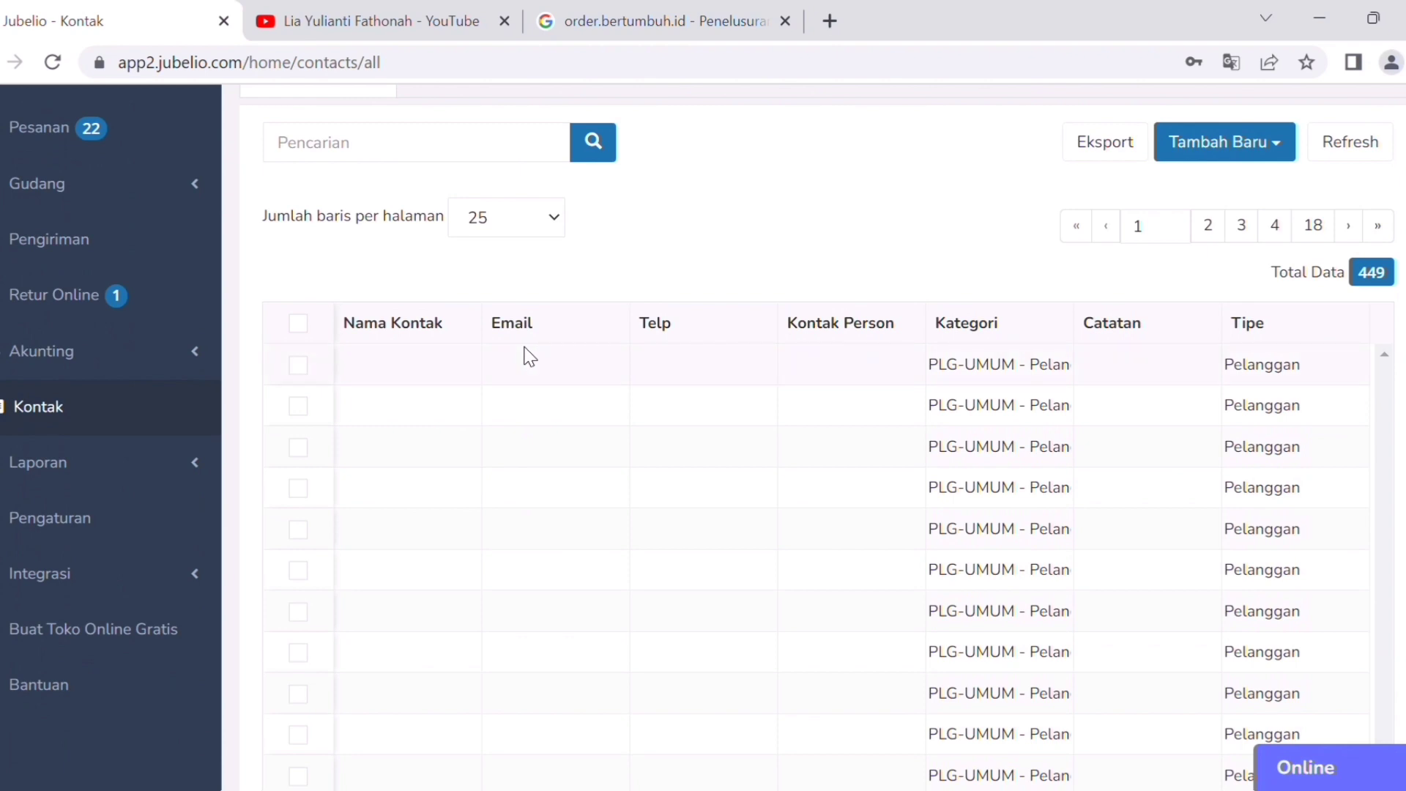
scroll(527, 357, "down", 3)
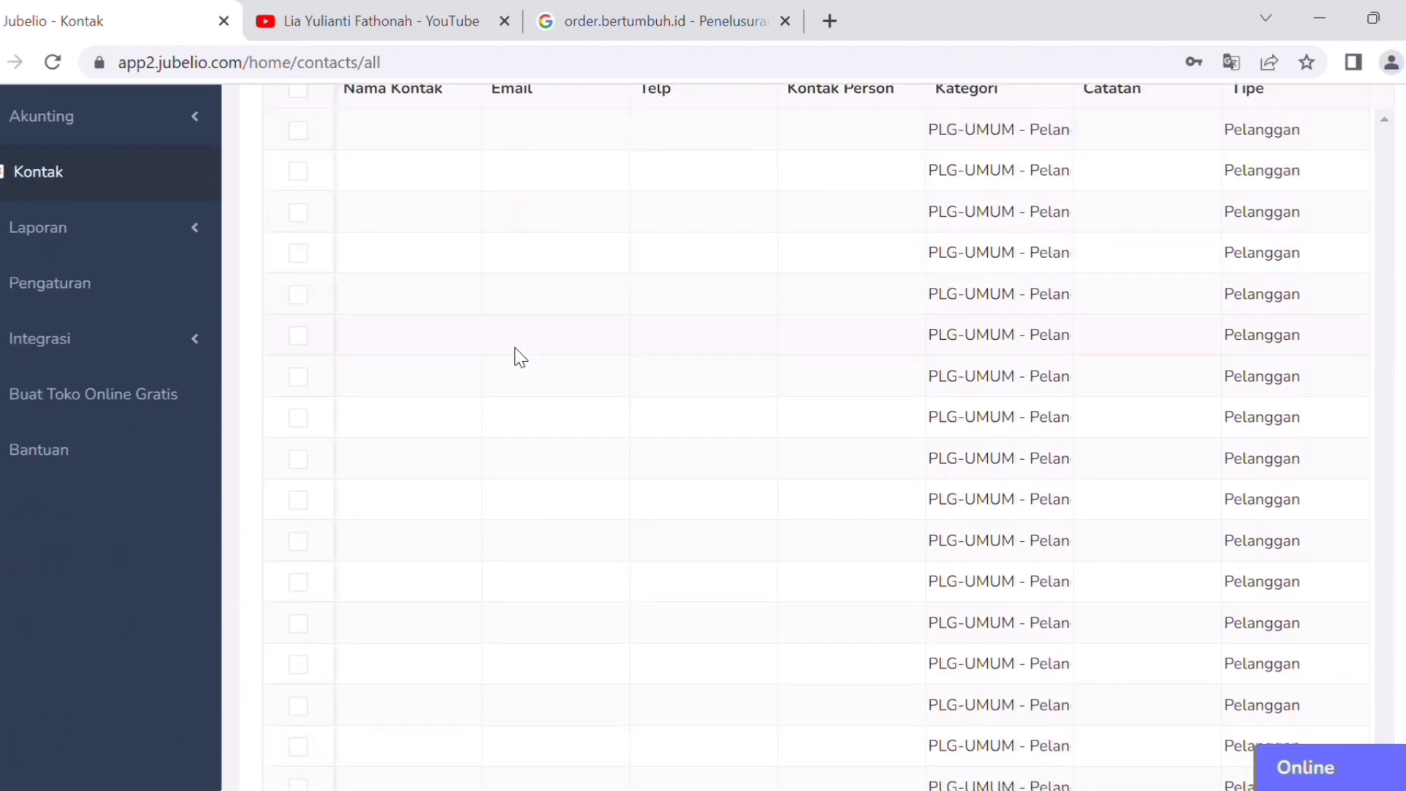
Open the Laporan page and examine the available financial and sales reports in the Keuangan and Penjualan groups.
left_click(82, 231)
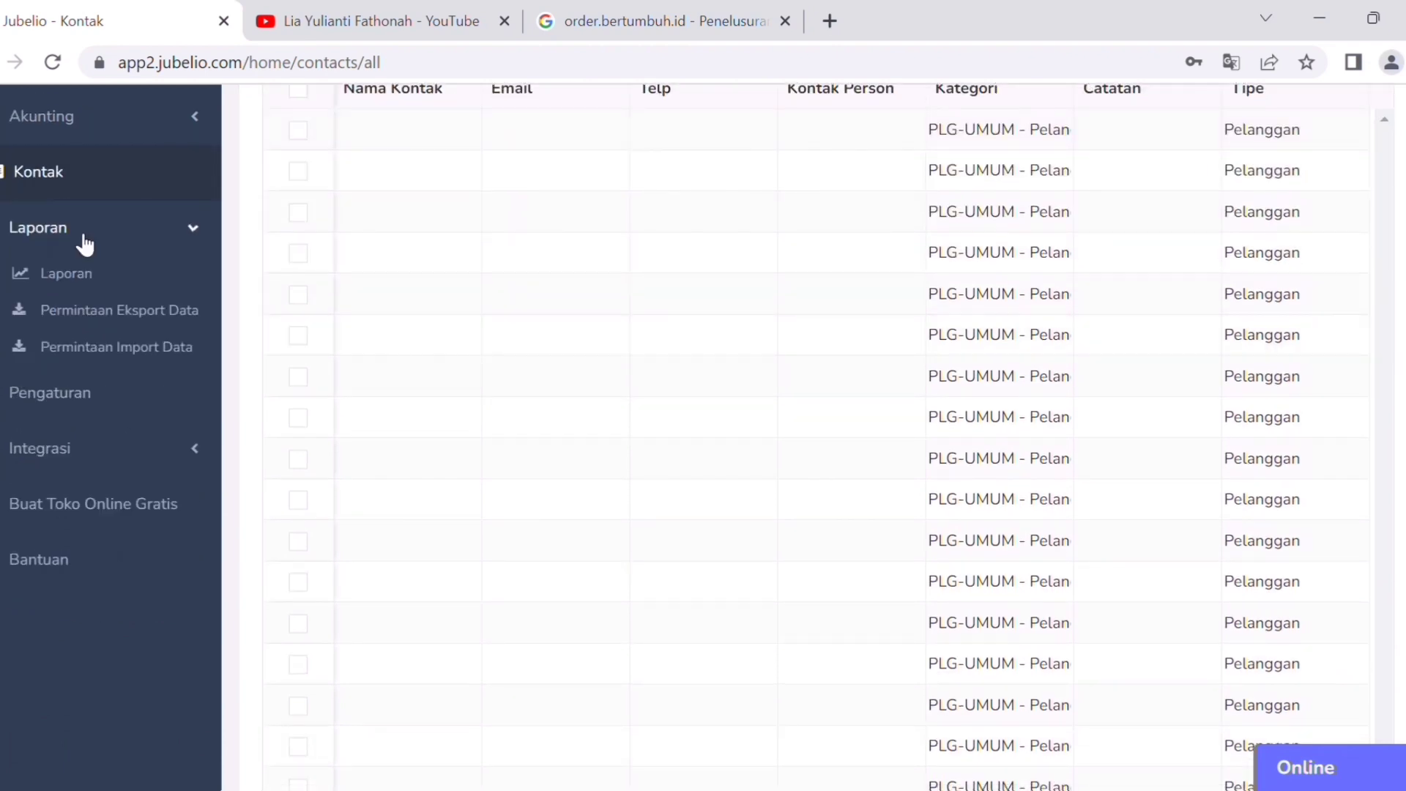
left_click(107, 279)
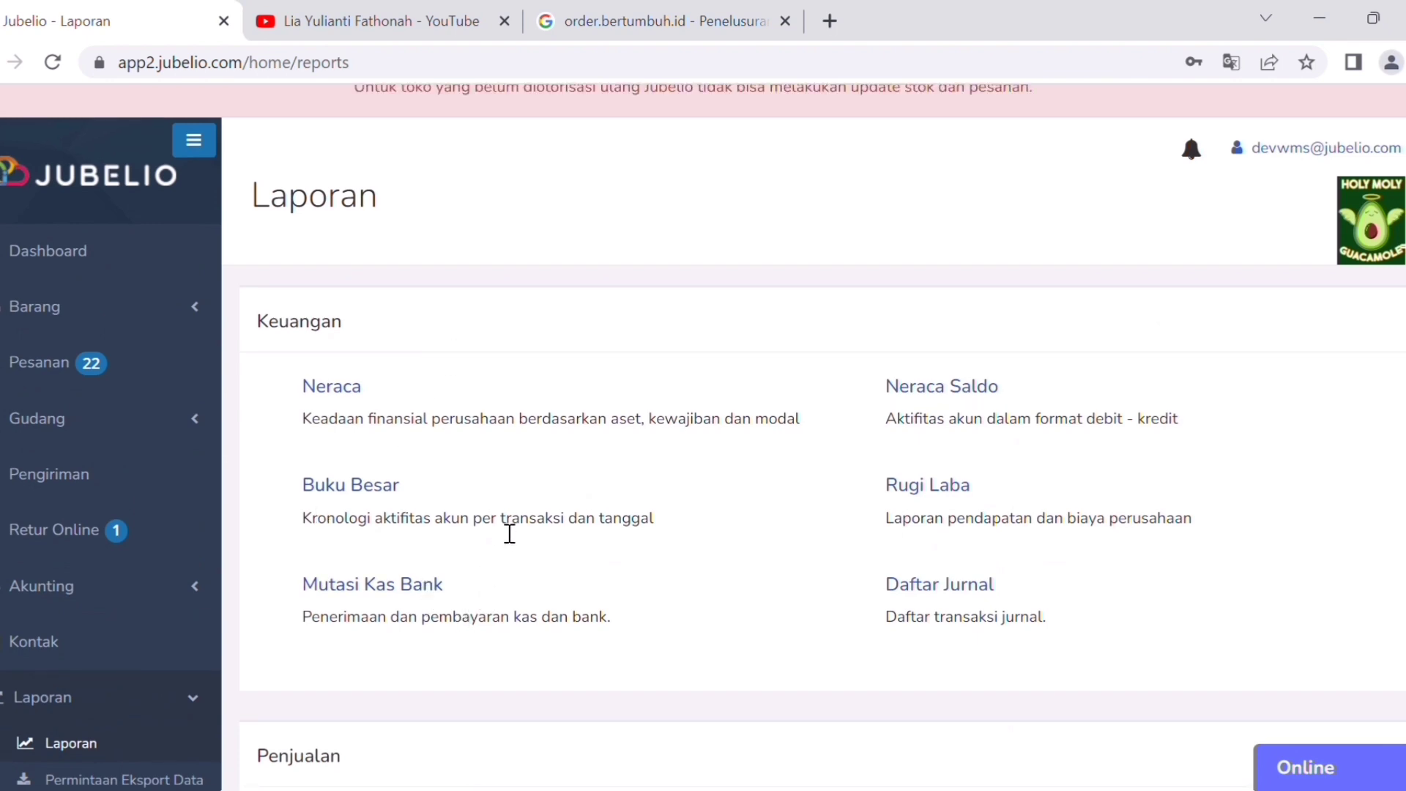
scroll(515, 493, "down", 5)
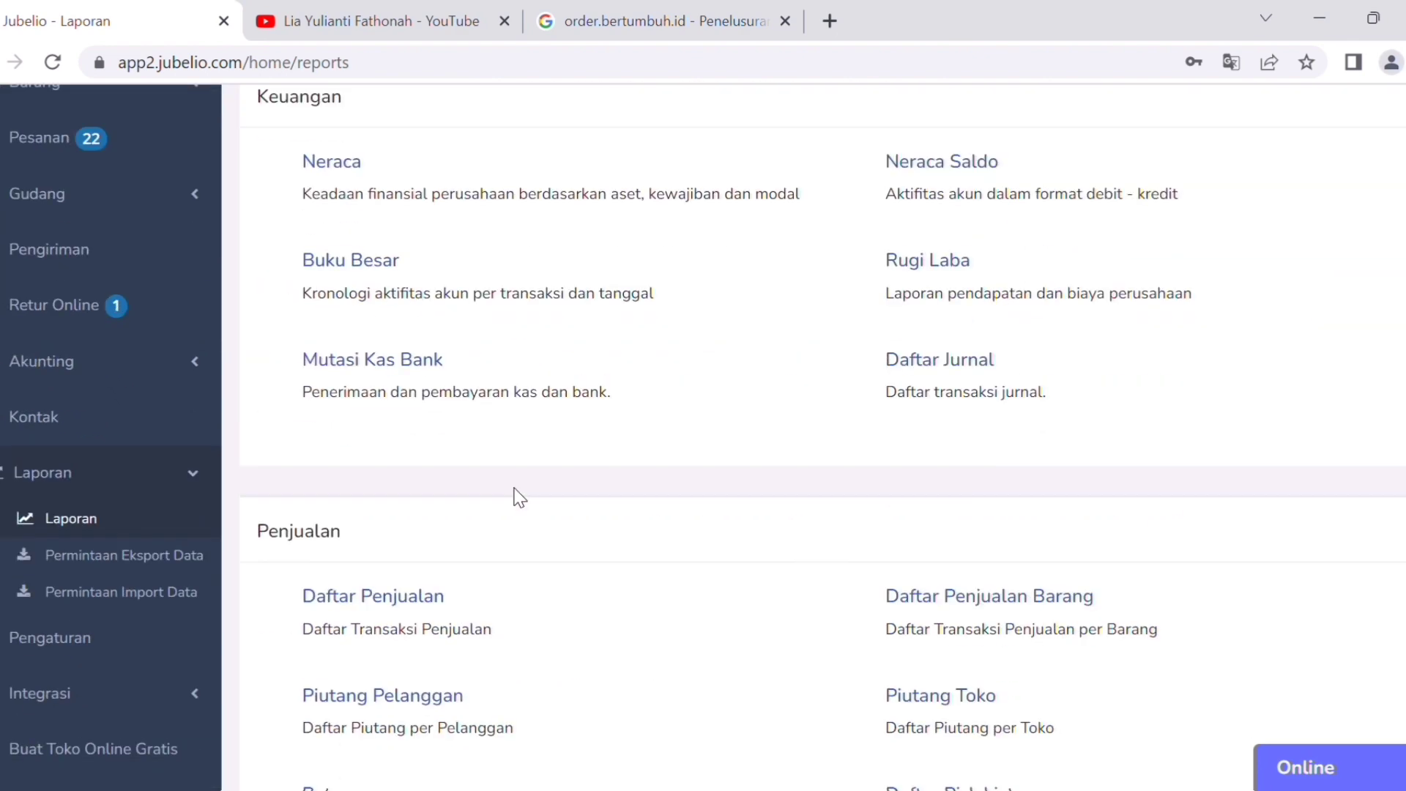
scroll(725, 517, "down", 7)
scroll(733, 509, "up", 10)
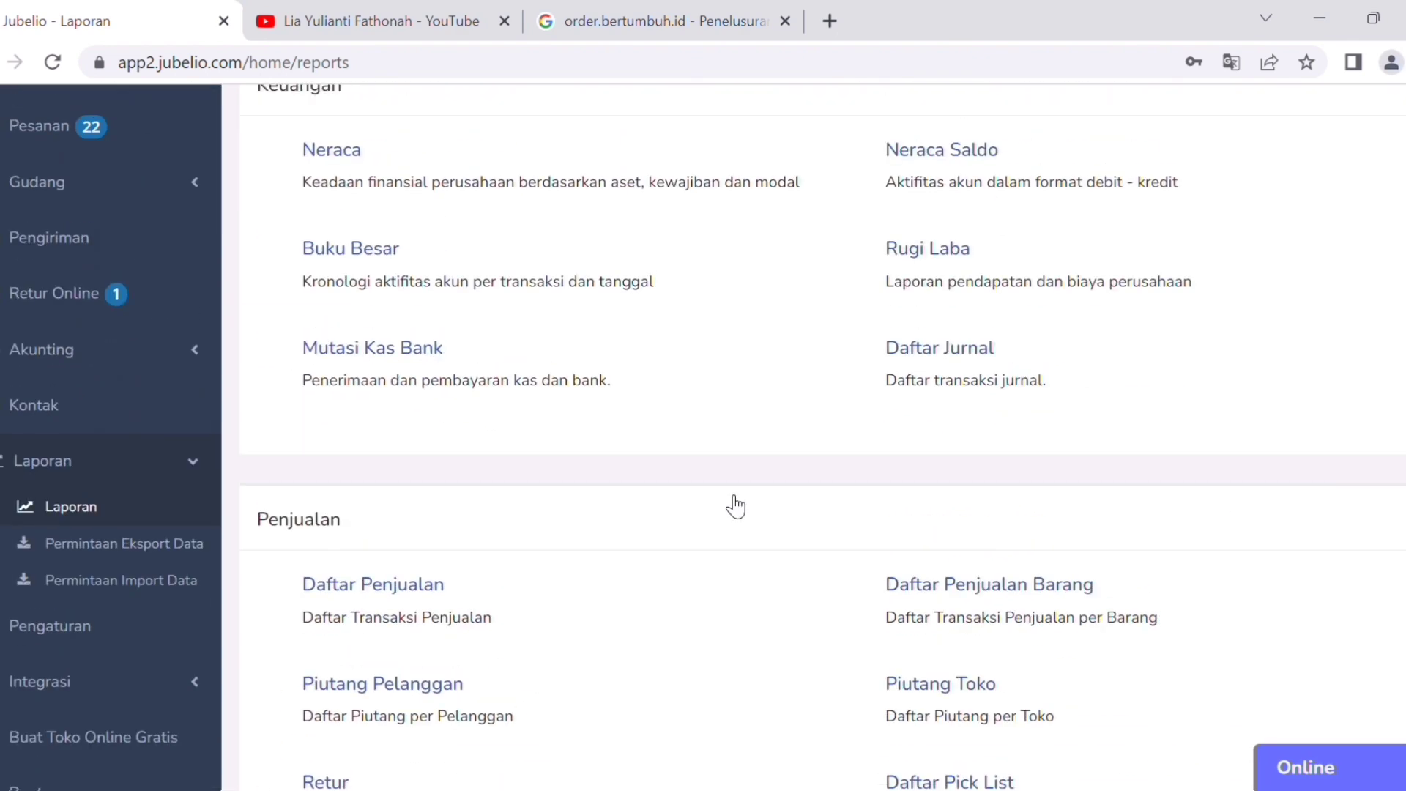
scroll(733, 506, "down", 3)
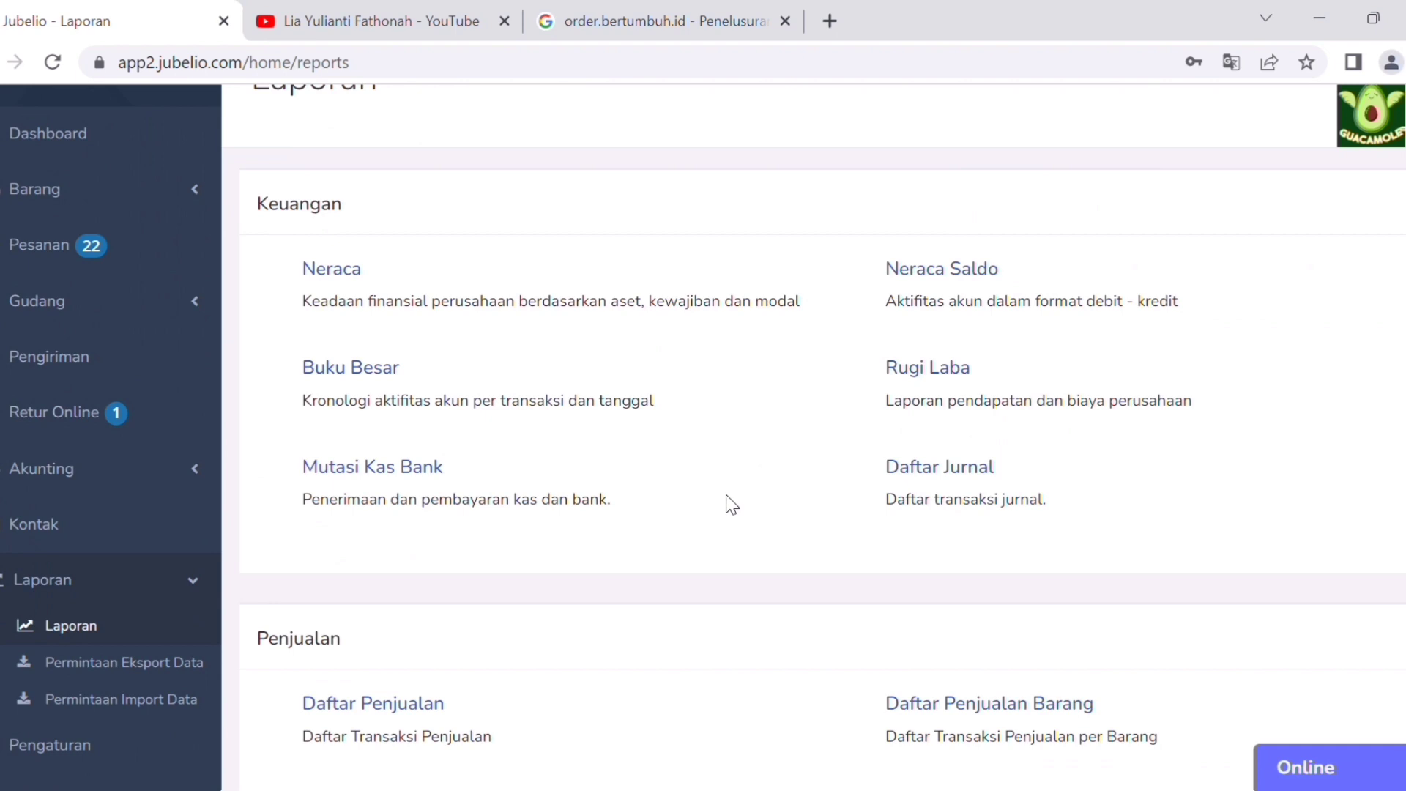
scroll(725, 497, "down", 8)
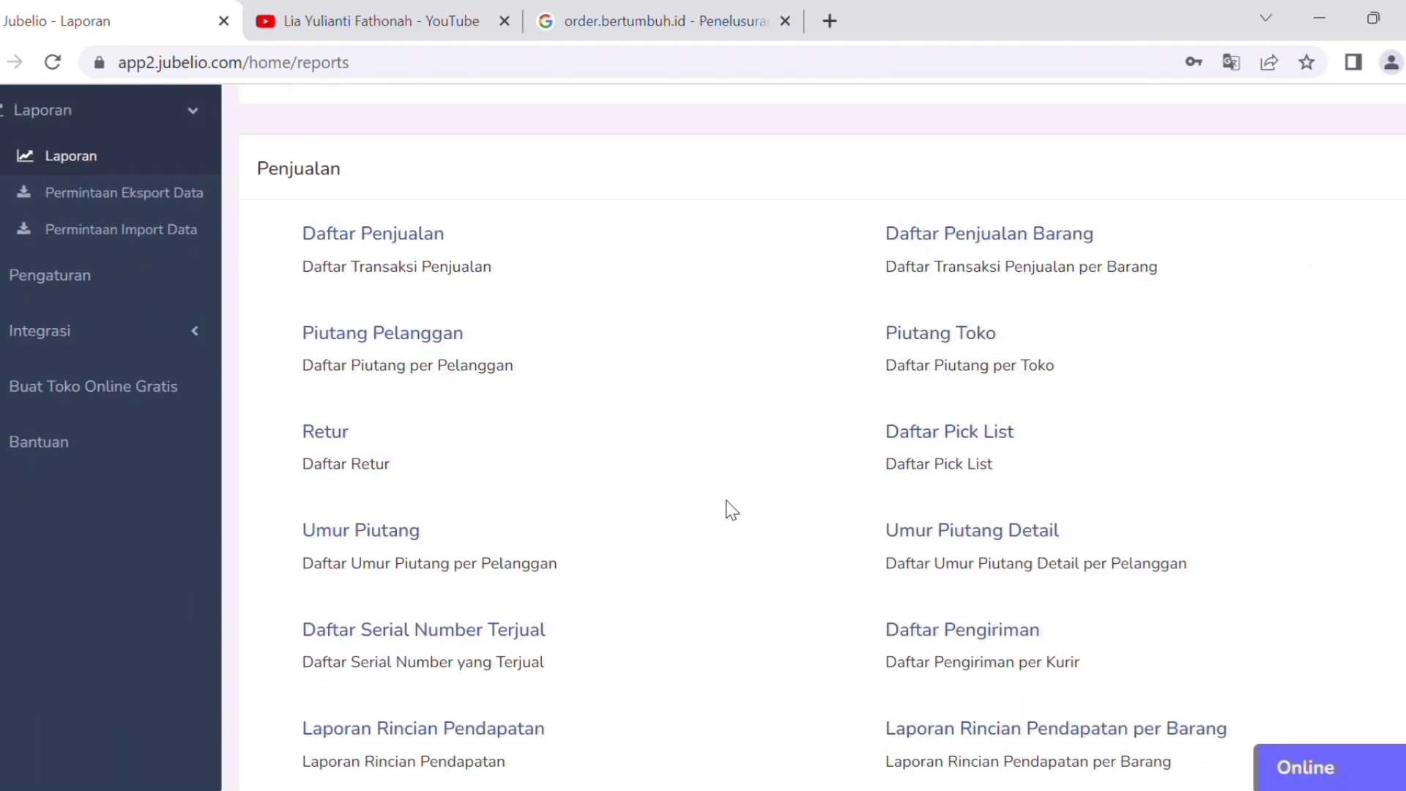
scroll(732, 505, "up", 7)
scroll(736, 506, "up", 3)
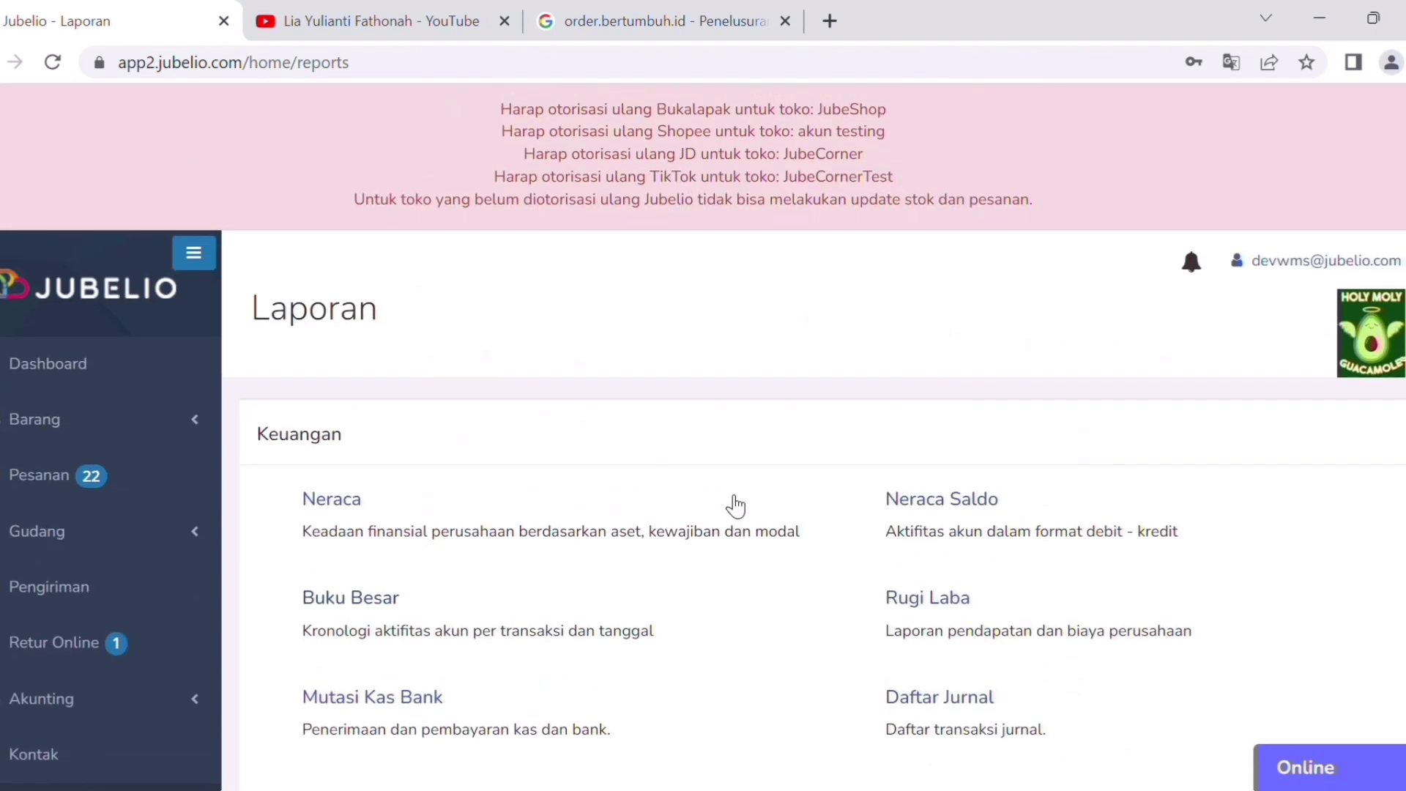
Open the Integrasi settings and look through the marketplaces available for a new integration.
scroll(736, 505, "down", 3)
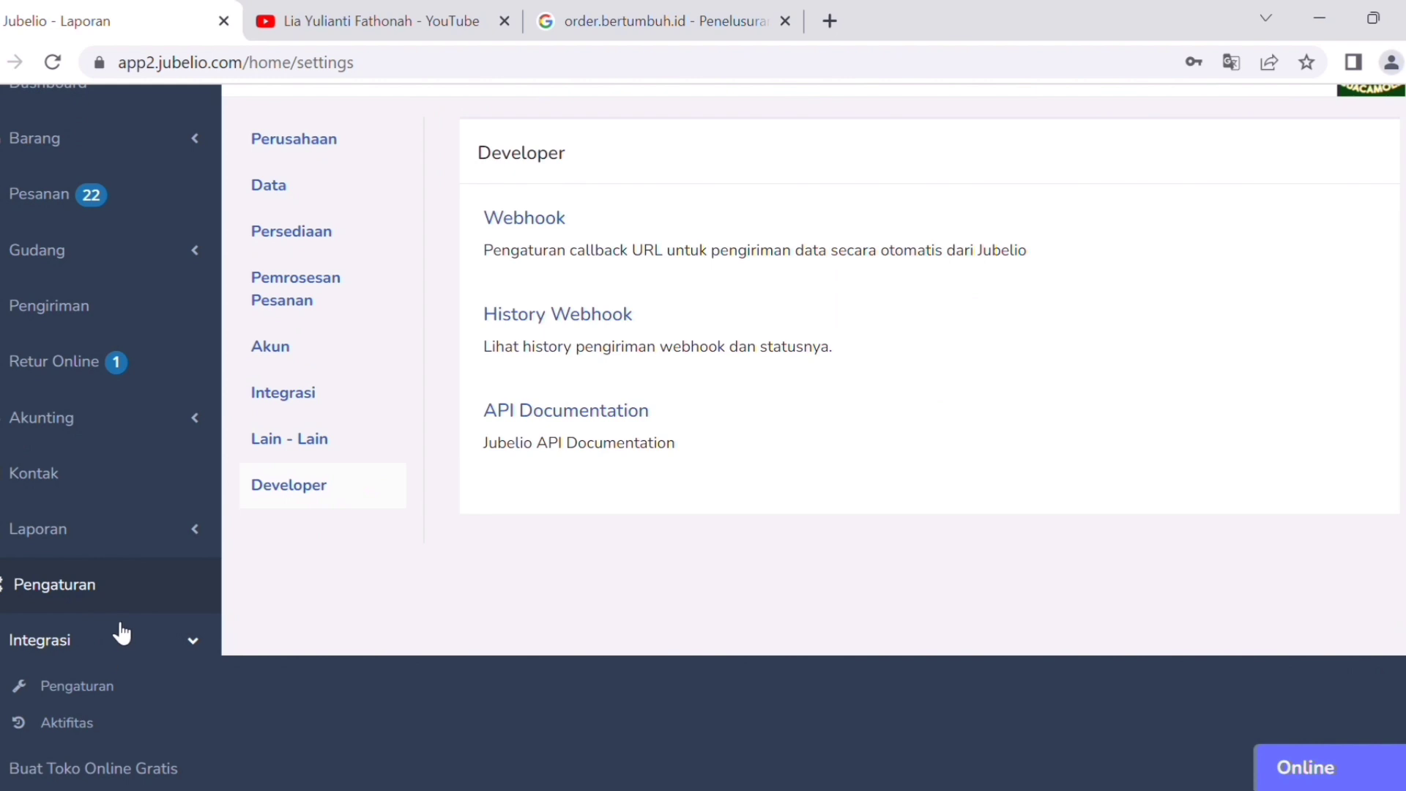
left_click(41, 684)
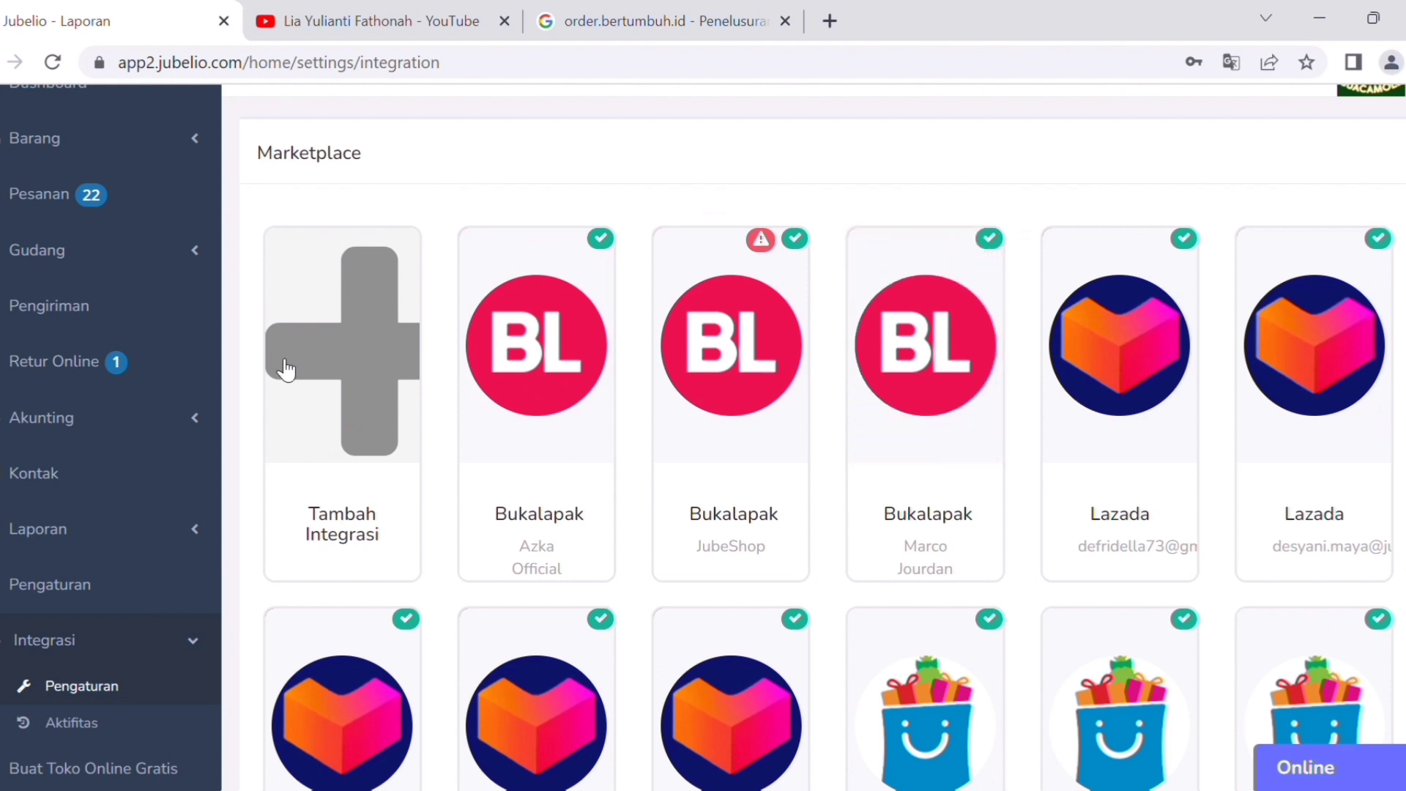
left_click(370, 396)
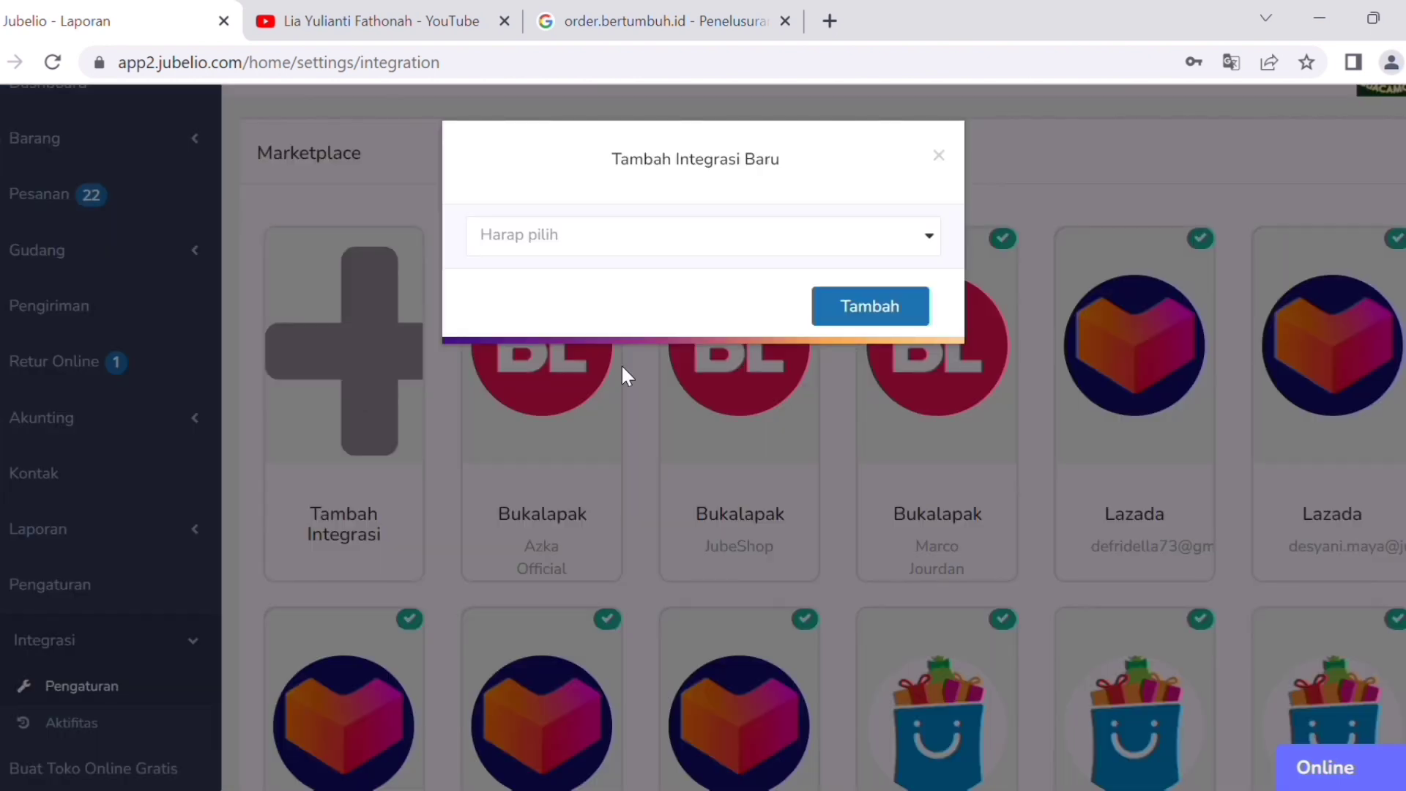
left_click(882, 233)
scroll(597, 497, "down", 2)
scroll(597, 494, "up", 2)
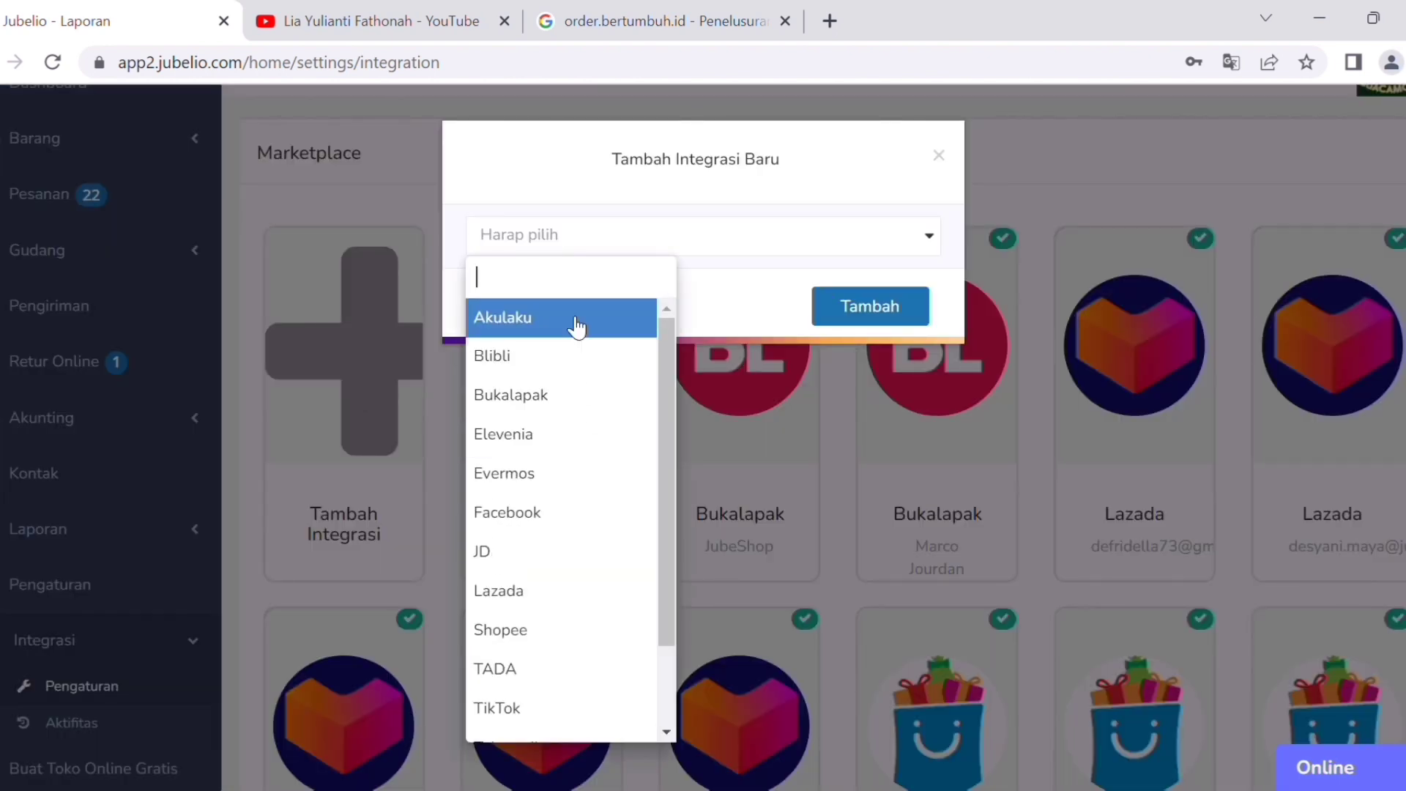
scroll(577, 447, "down", 2)
scroll(575, 399, "up", 2)
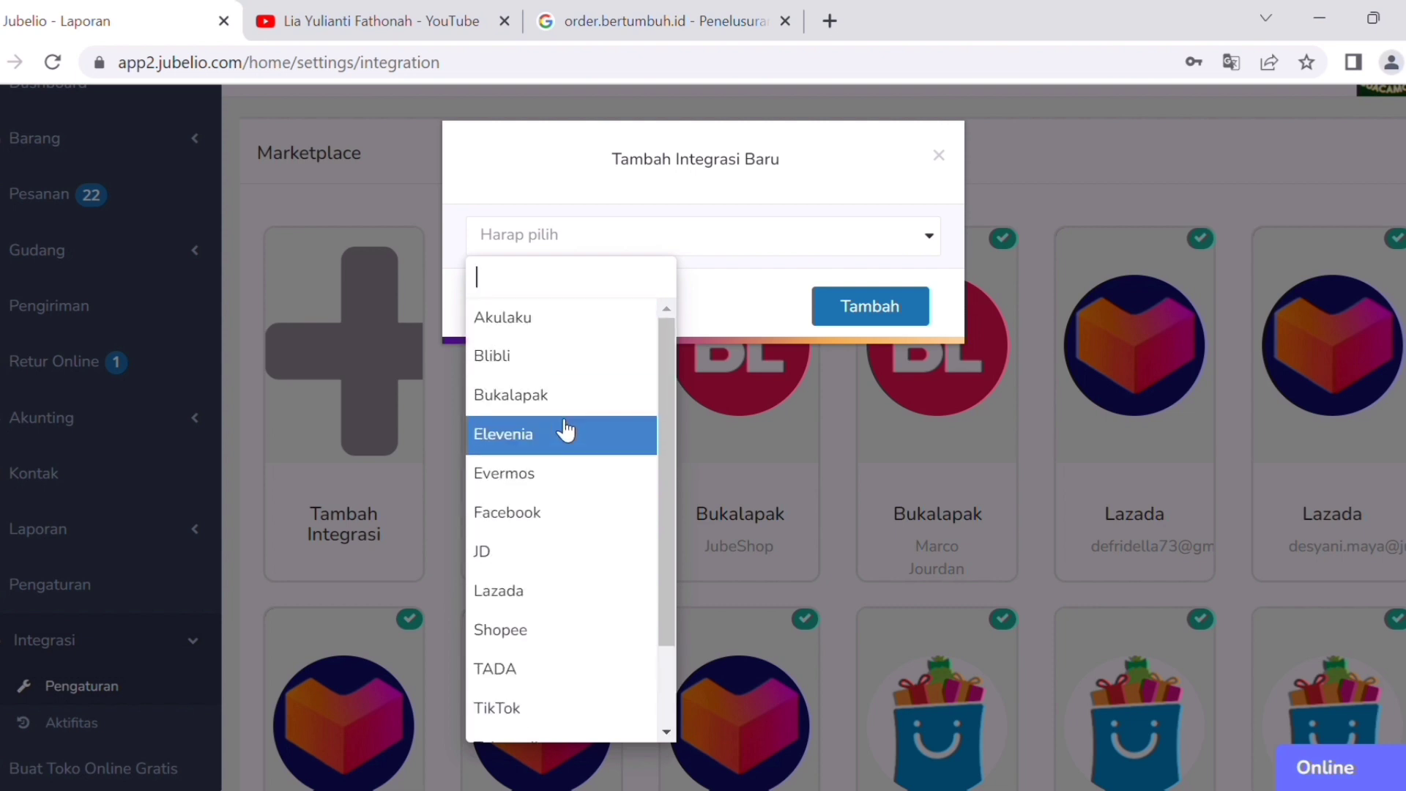
scroll(581, 579, "down", 2)
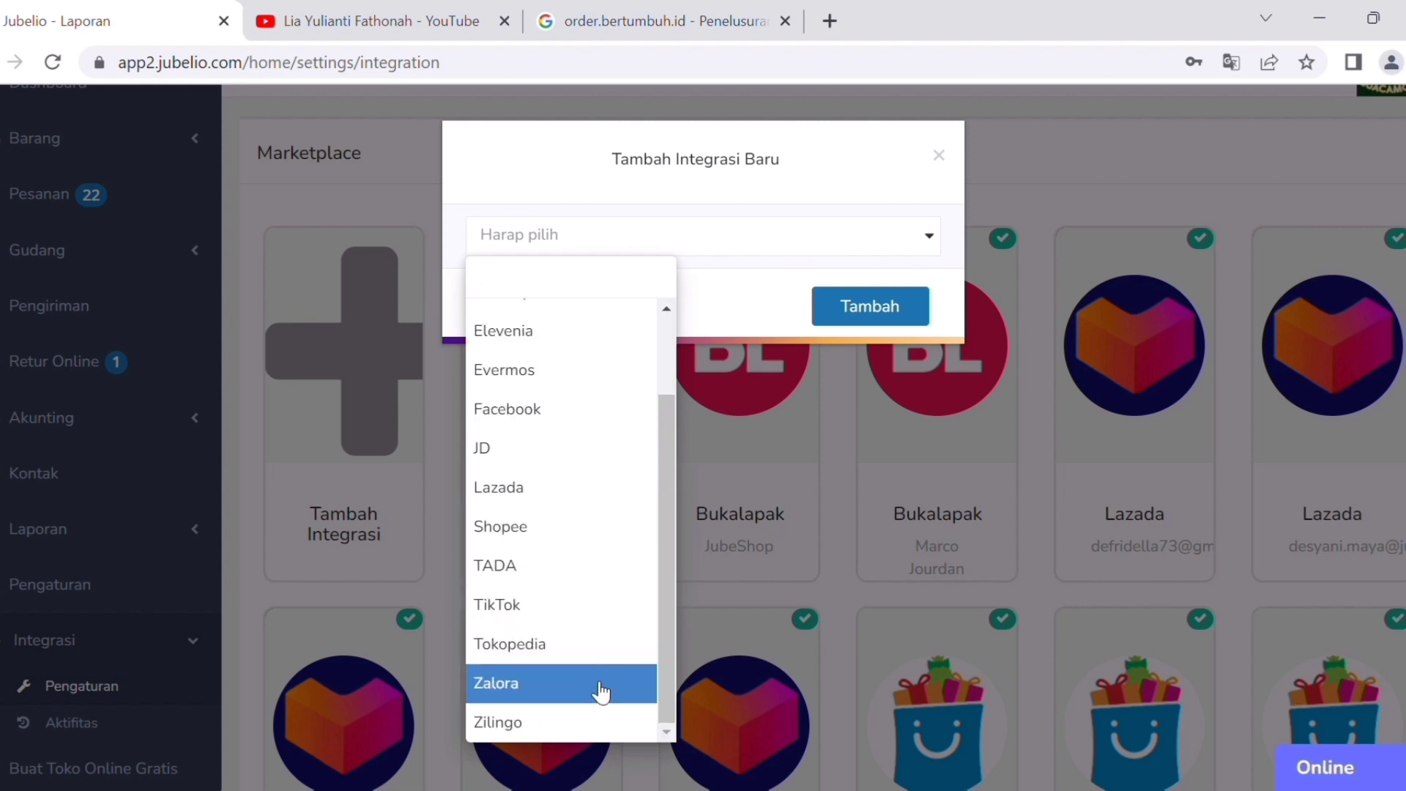
left_click(372, 423)
left_click(382, 462)
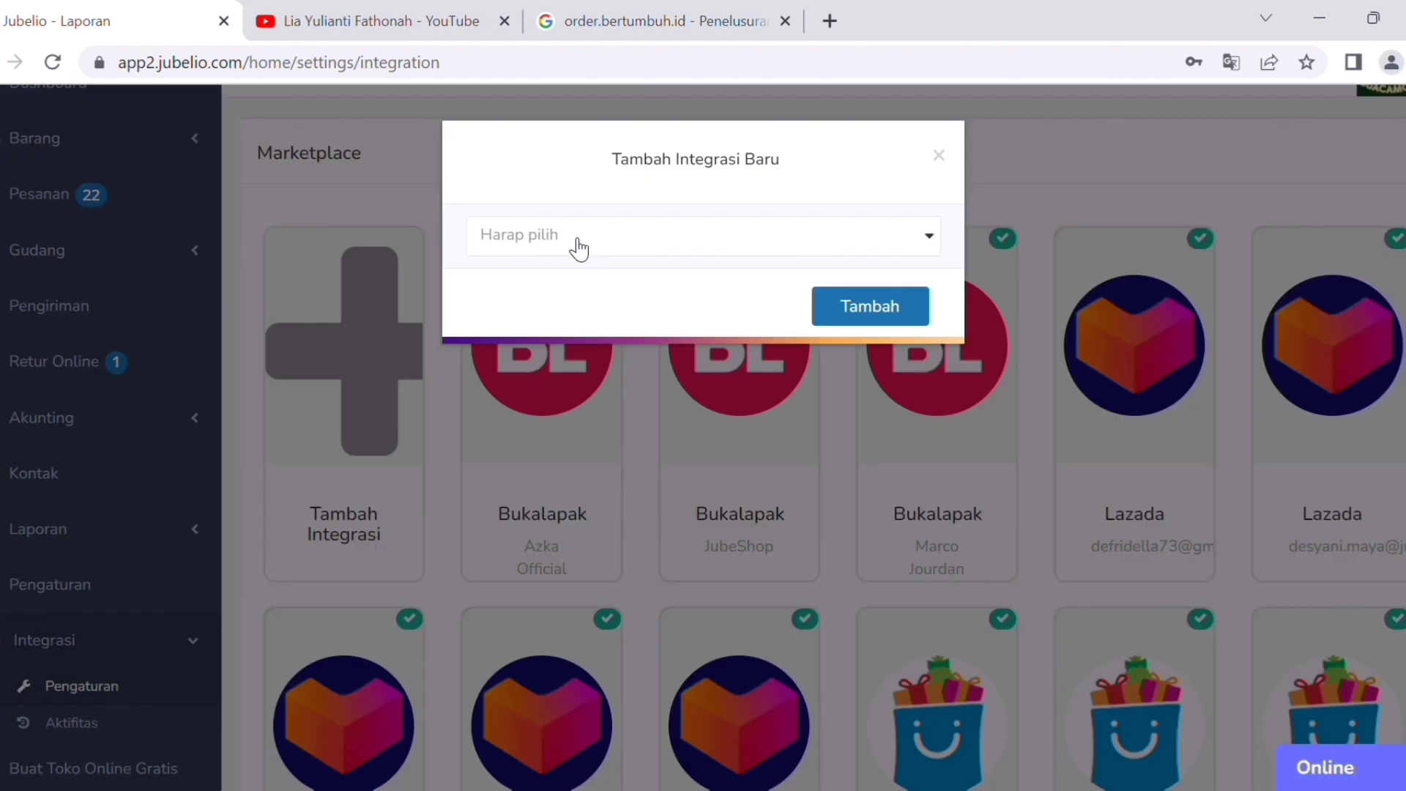
Start a new Shopee integration and read the store authorization instructions, leaving the dialog without authorizing a store.
left_click(613, 232)
left_click(614, 242)
left_click(613, 251)
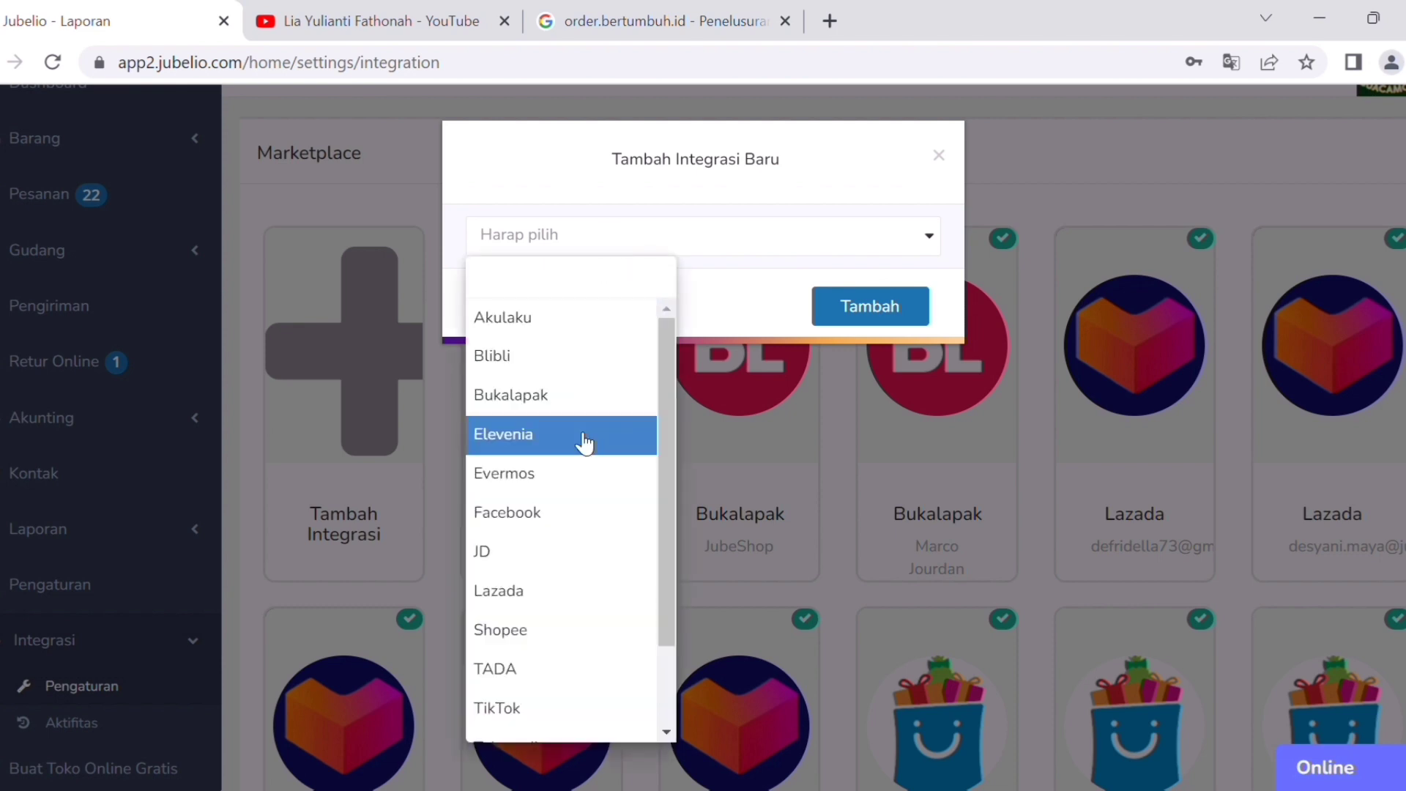
left_click(570, 632)
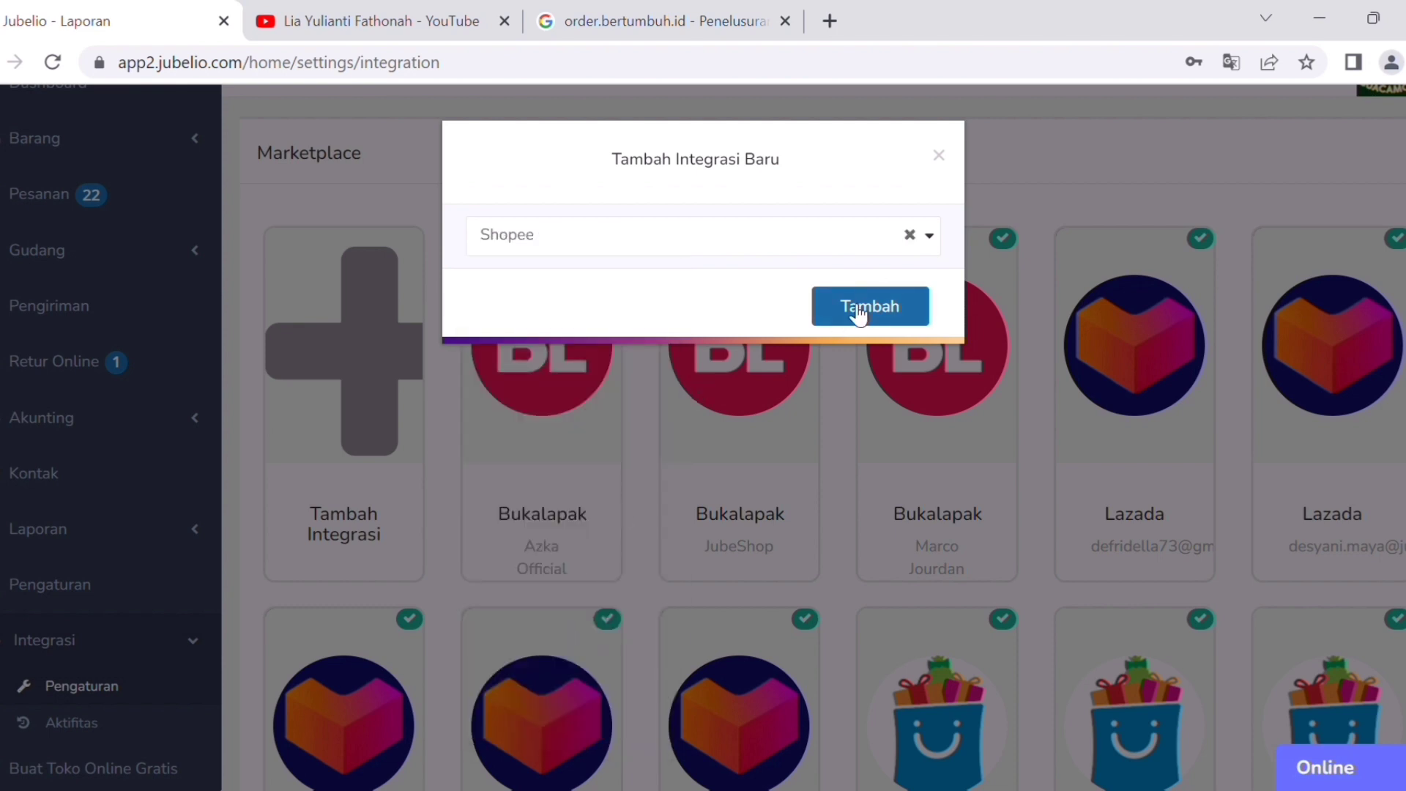
left_click(865, 314)
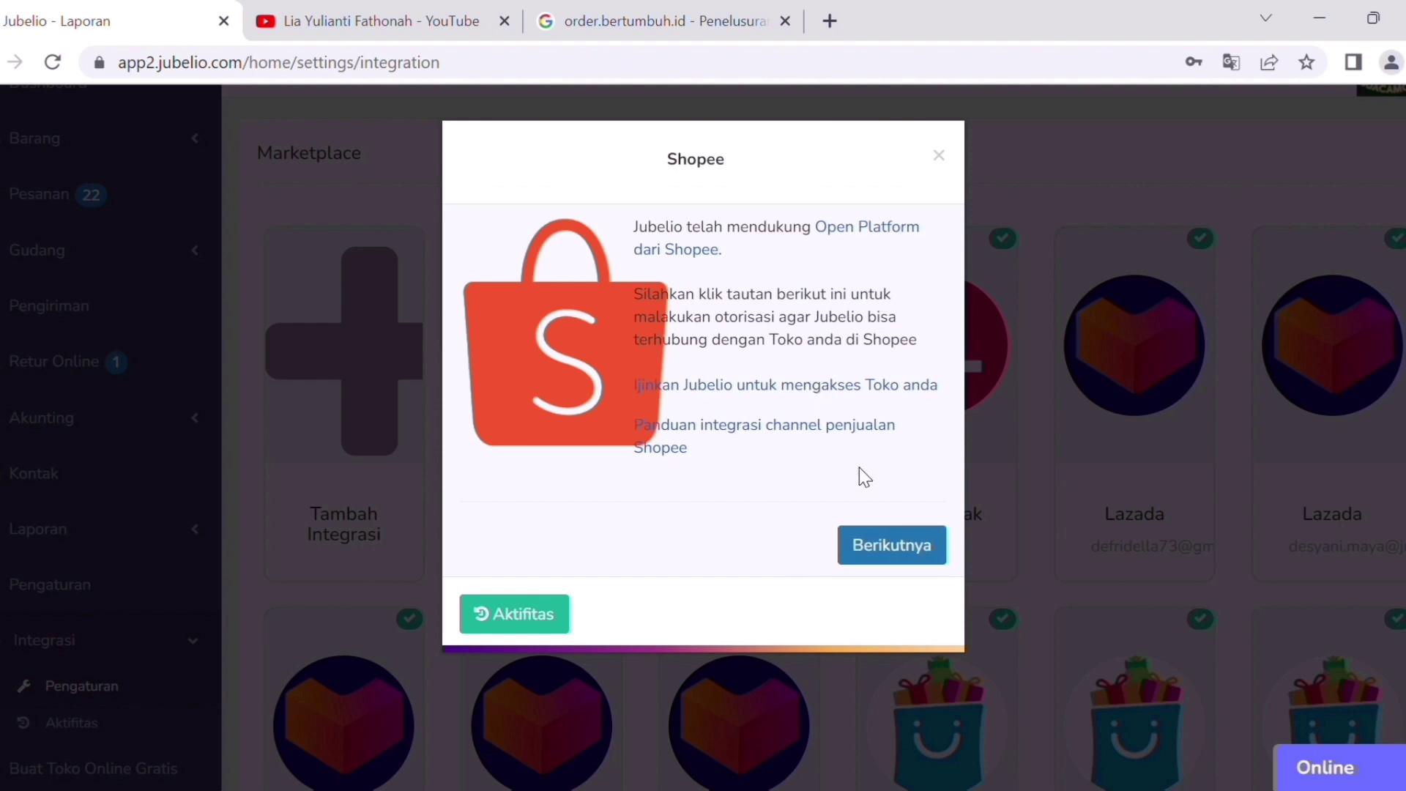
left_click(889, 527)
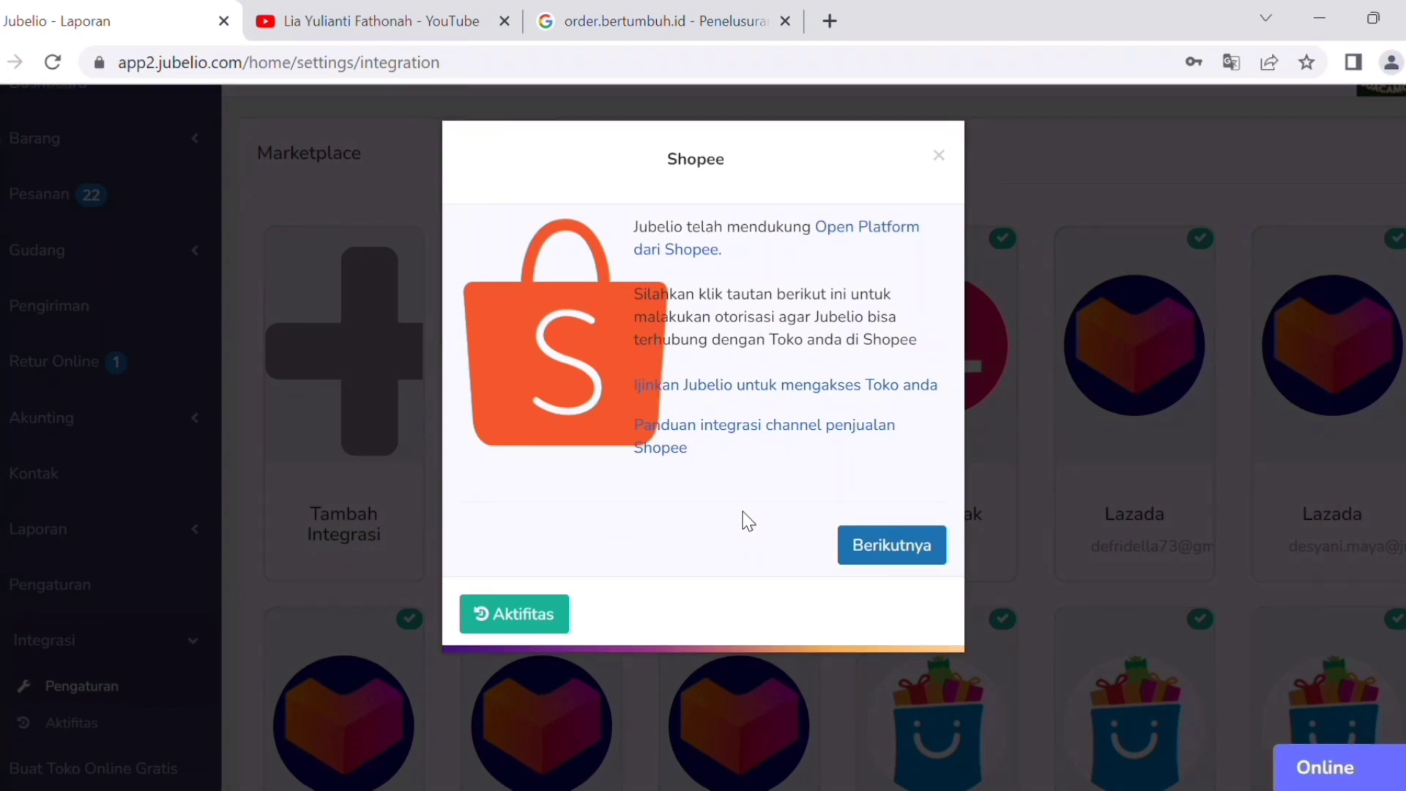
left_click(892, 545)
key("Escape")
Look over the connected marketplace stores and open the Buat Toko Online Gratis page.
scroll(755, 380, "down", 8)
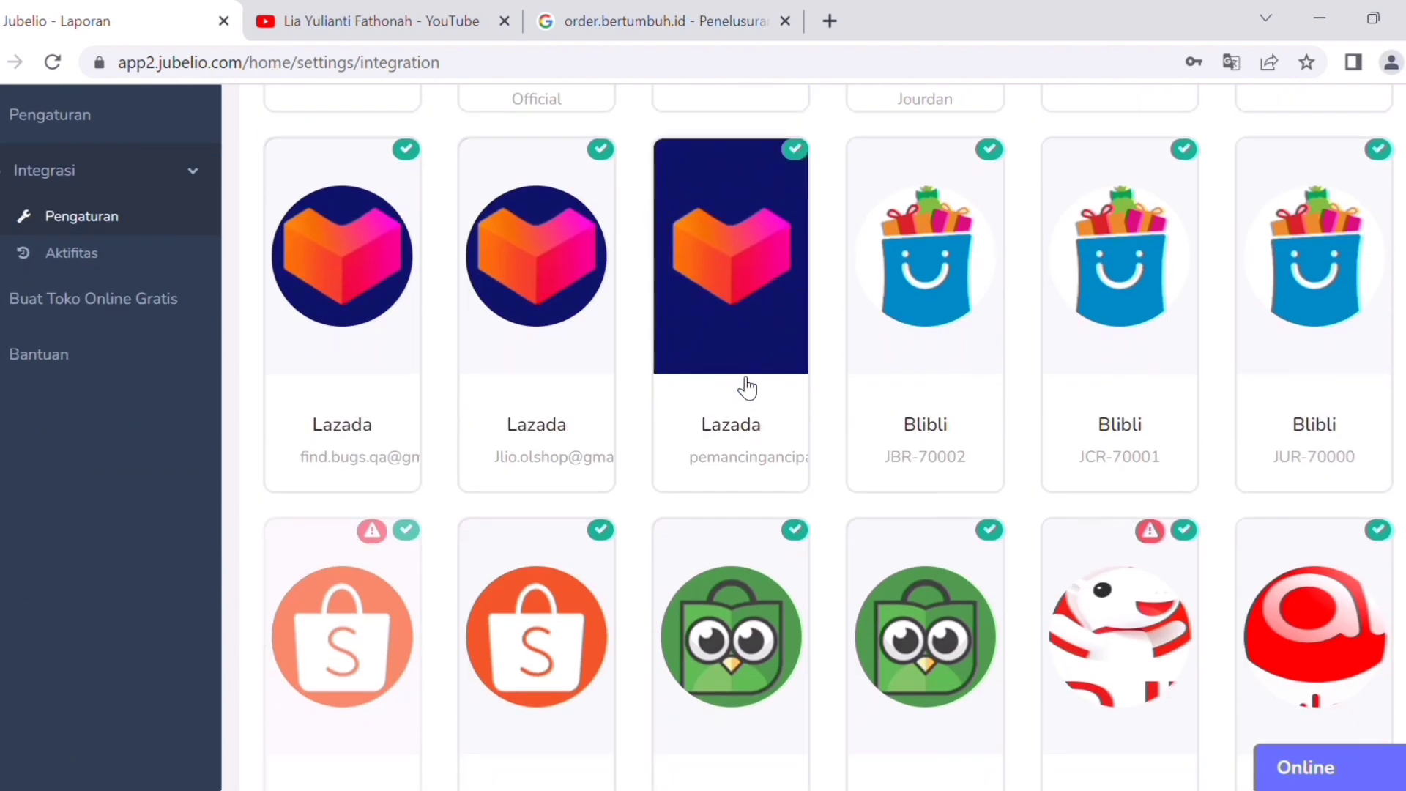
scroll(559, 320, "down", 5)
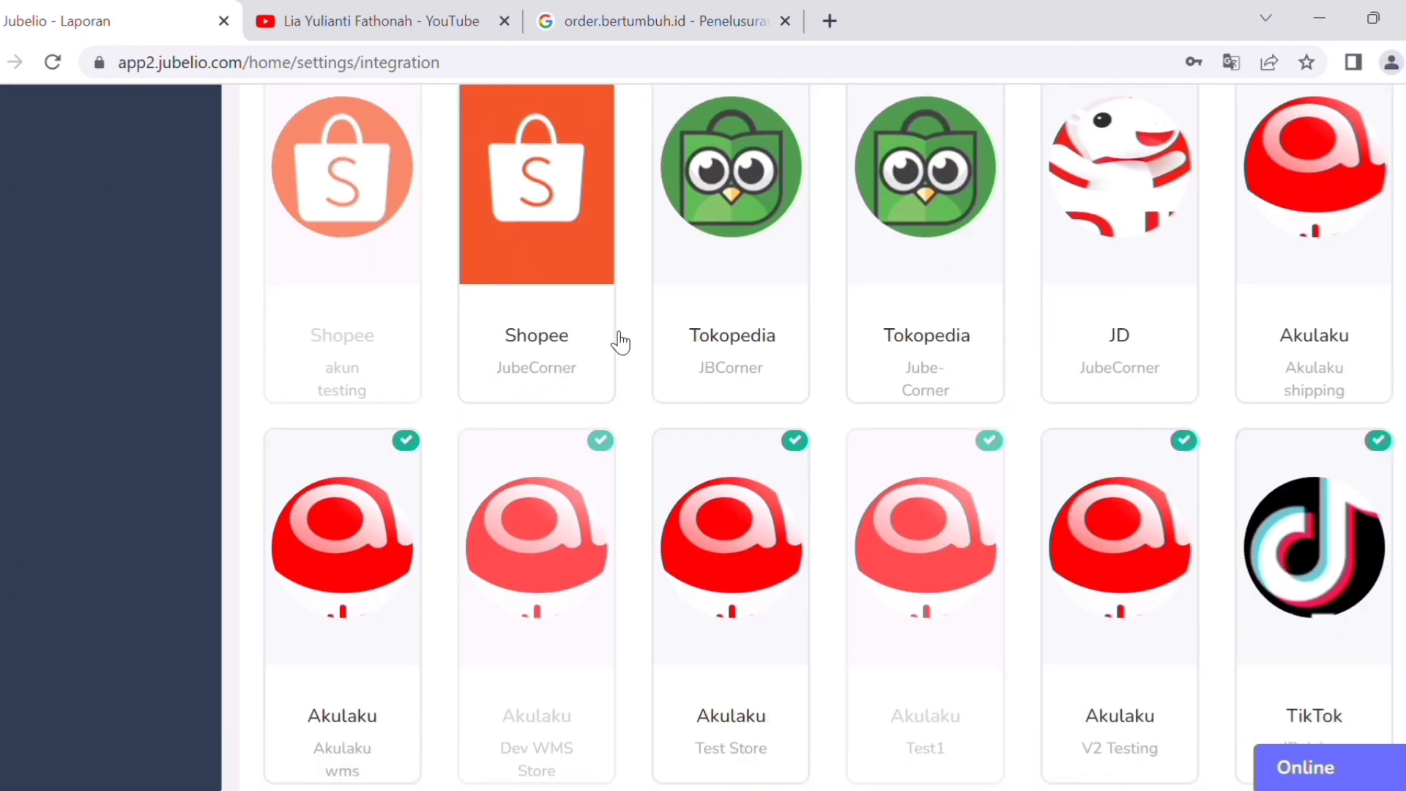
left_click(94, 649)
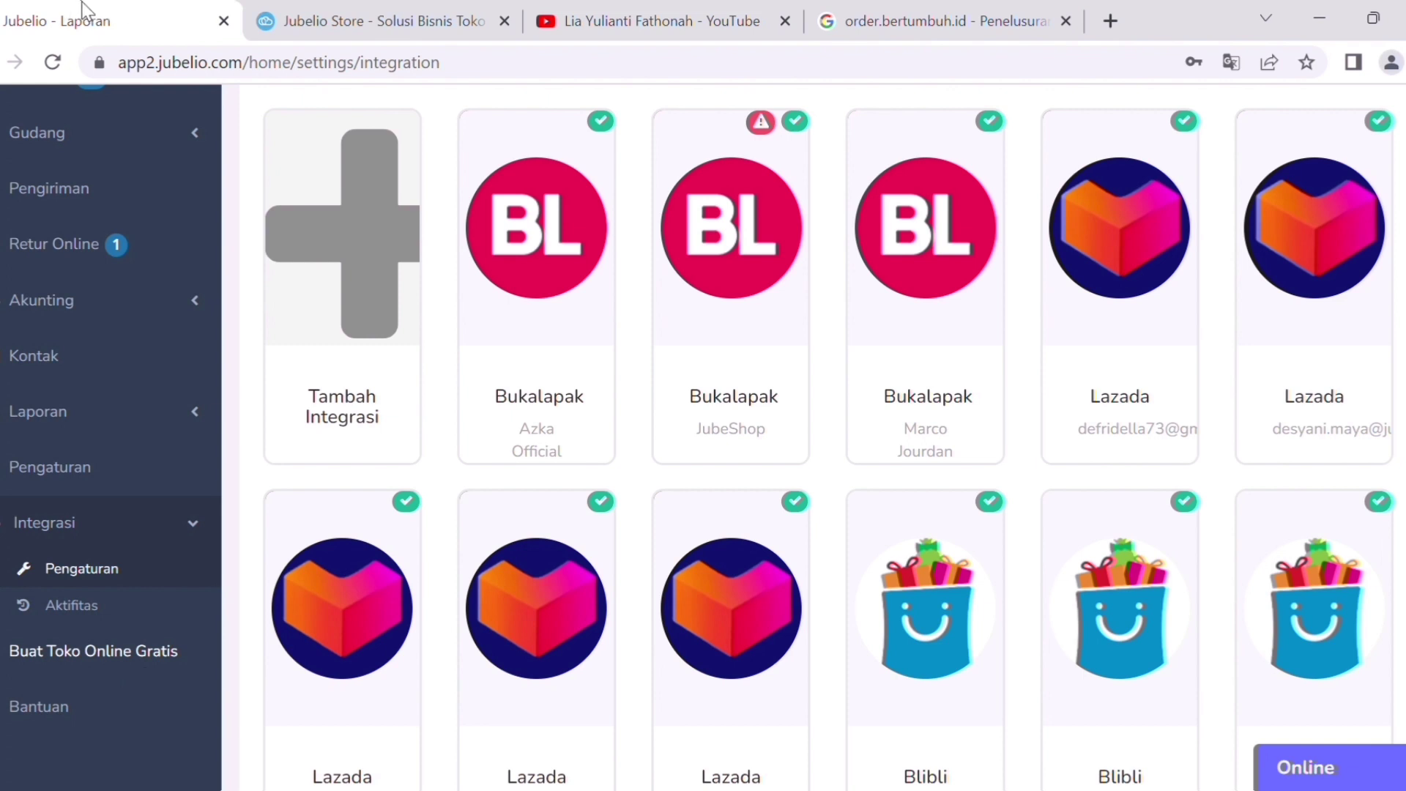
left_click(145, 670)
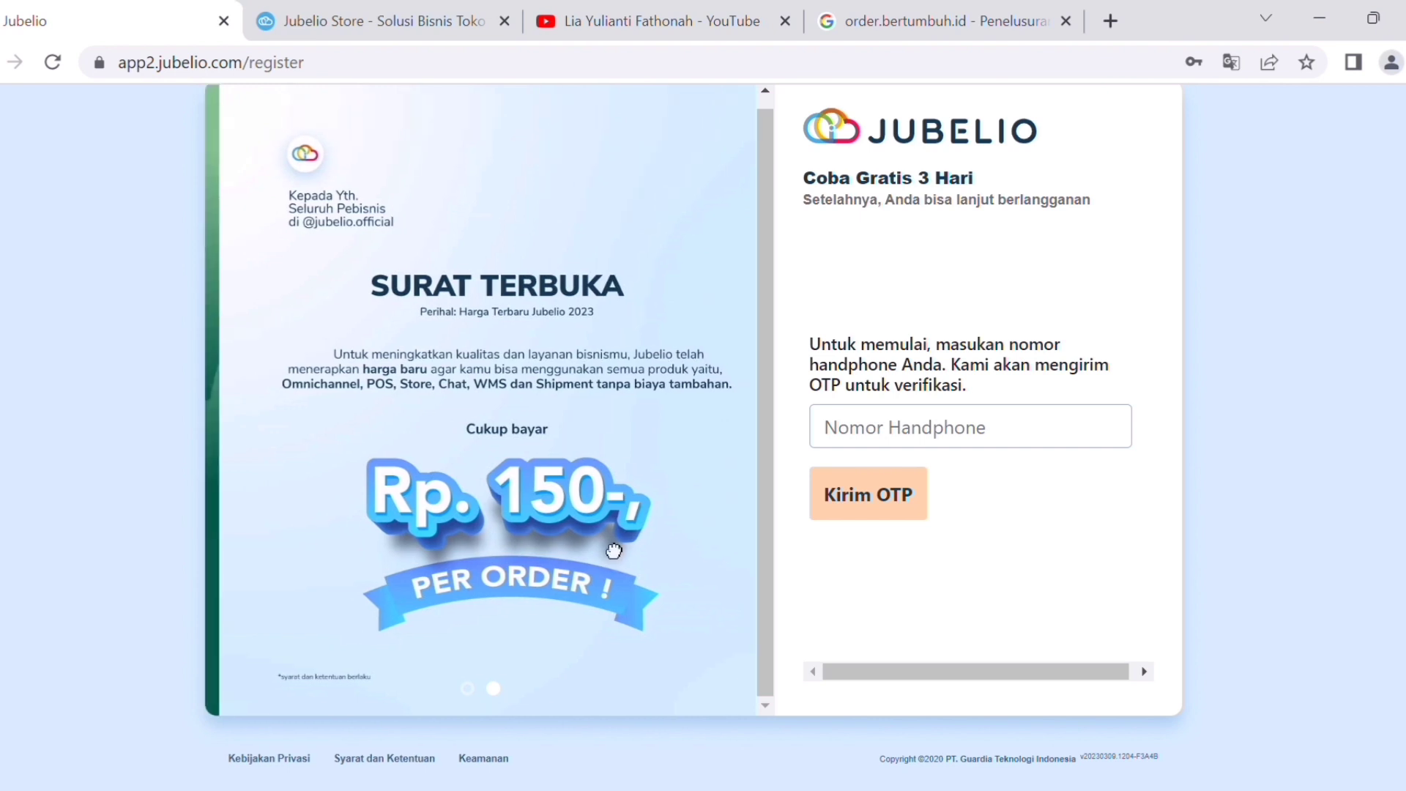
Examine the Jubelio account registration page, including the email, name, password and optional Referral Code fields.
left_click_drag(601, 544, 602, 543)
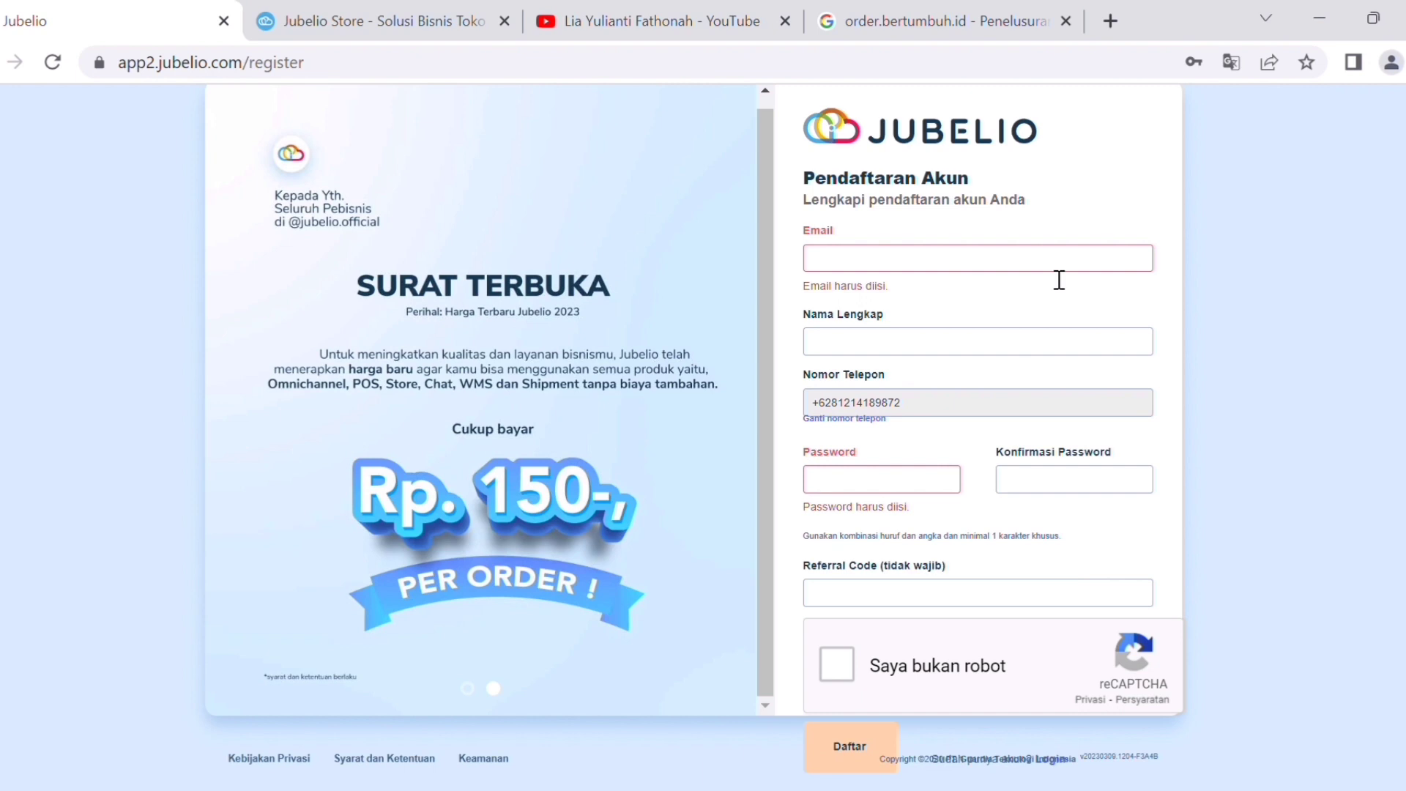
scroll(979, 584, "down", 1)
scroll(966, 553, "up", 1)
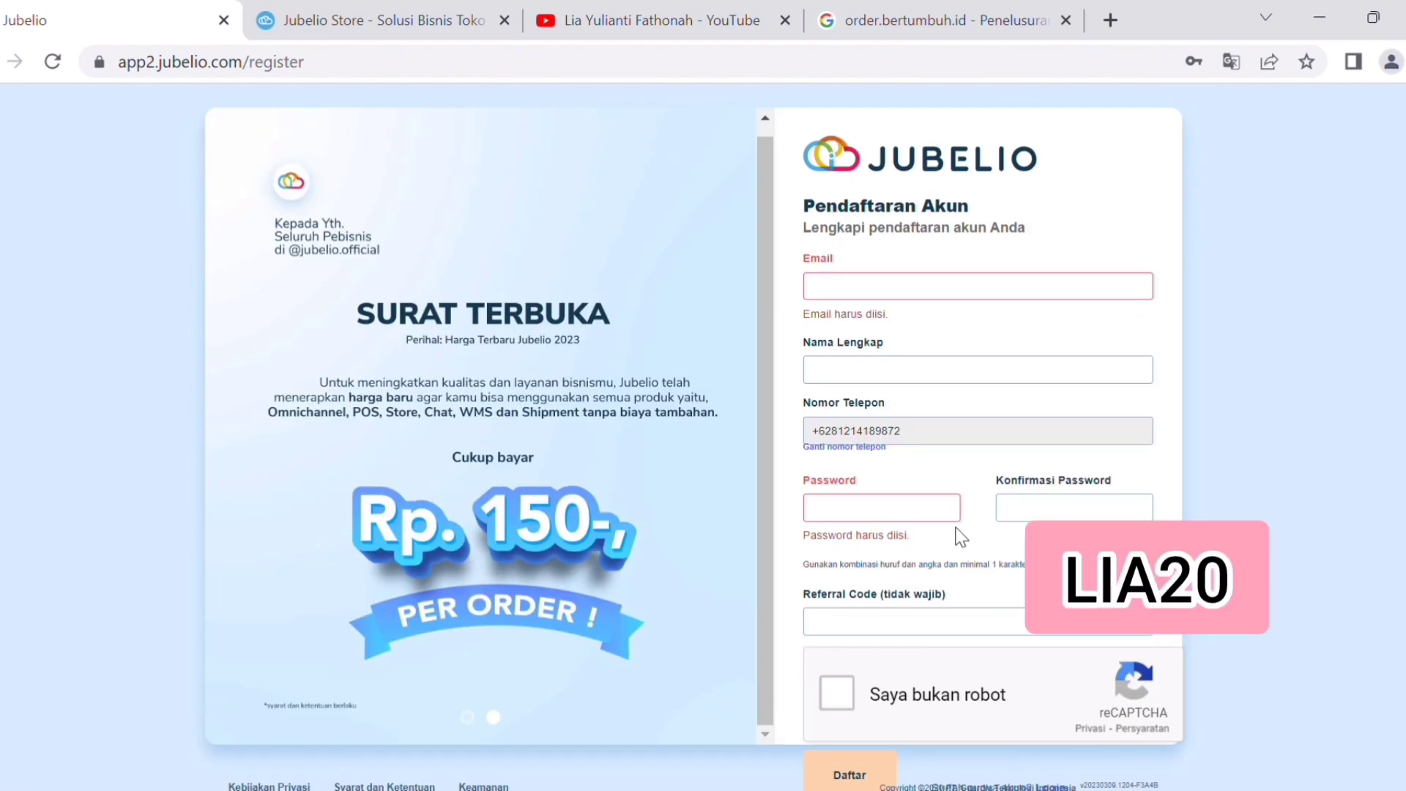
scroll(961, 539, "down", 1)
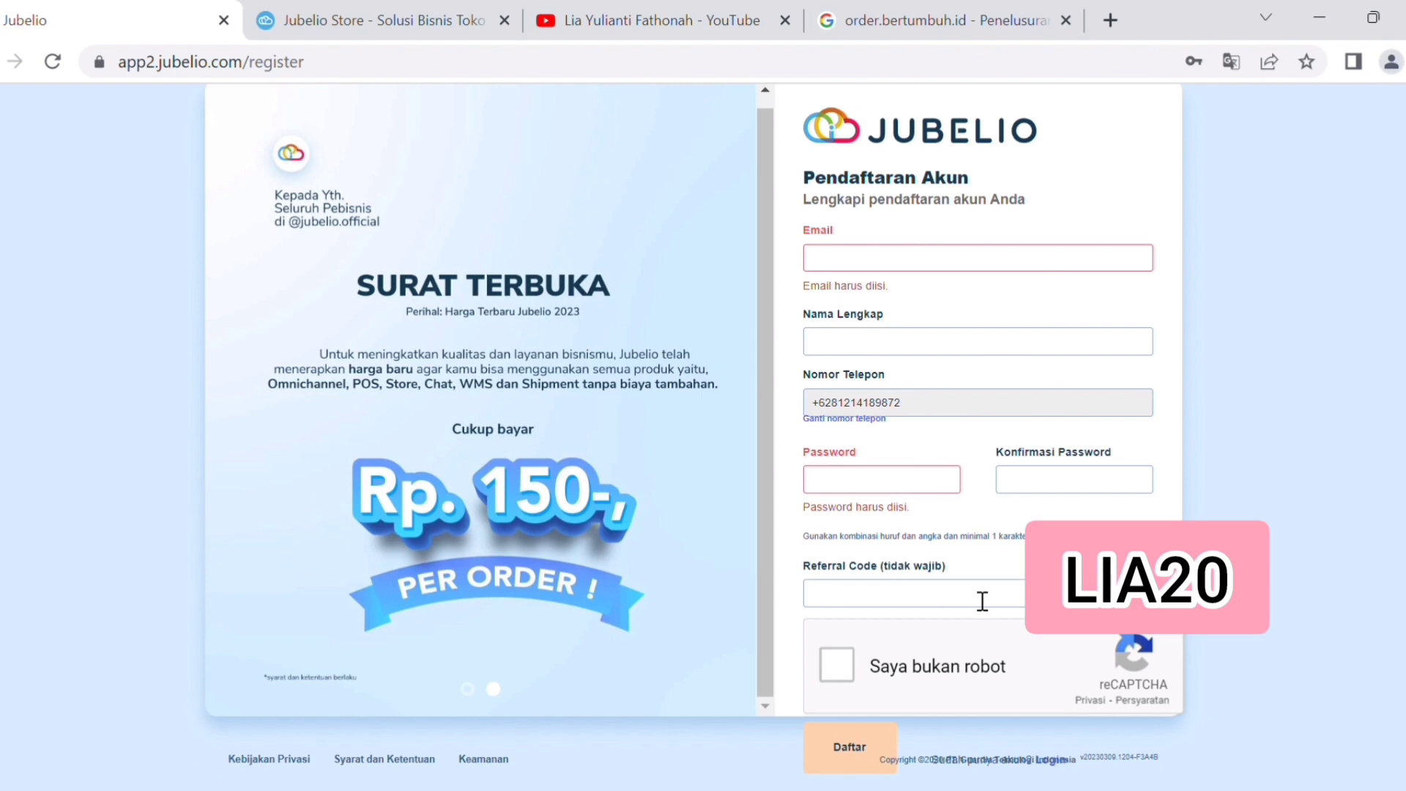
scroll(983, 600, "down", 1)
scroll(976, 564, "up", 1)
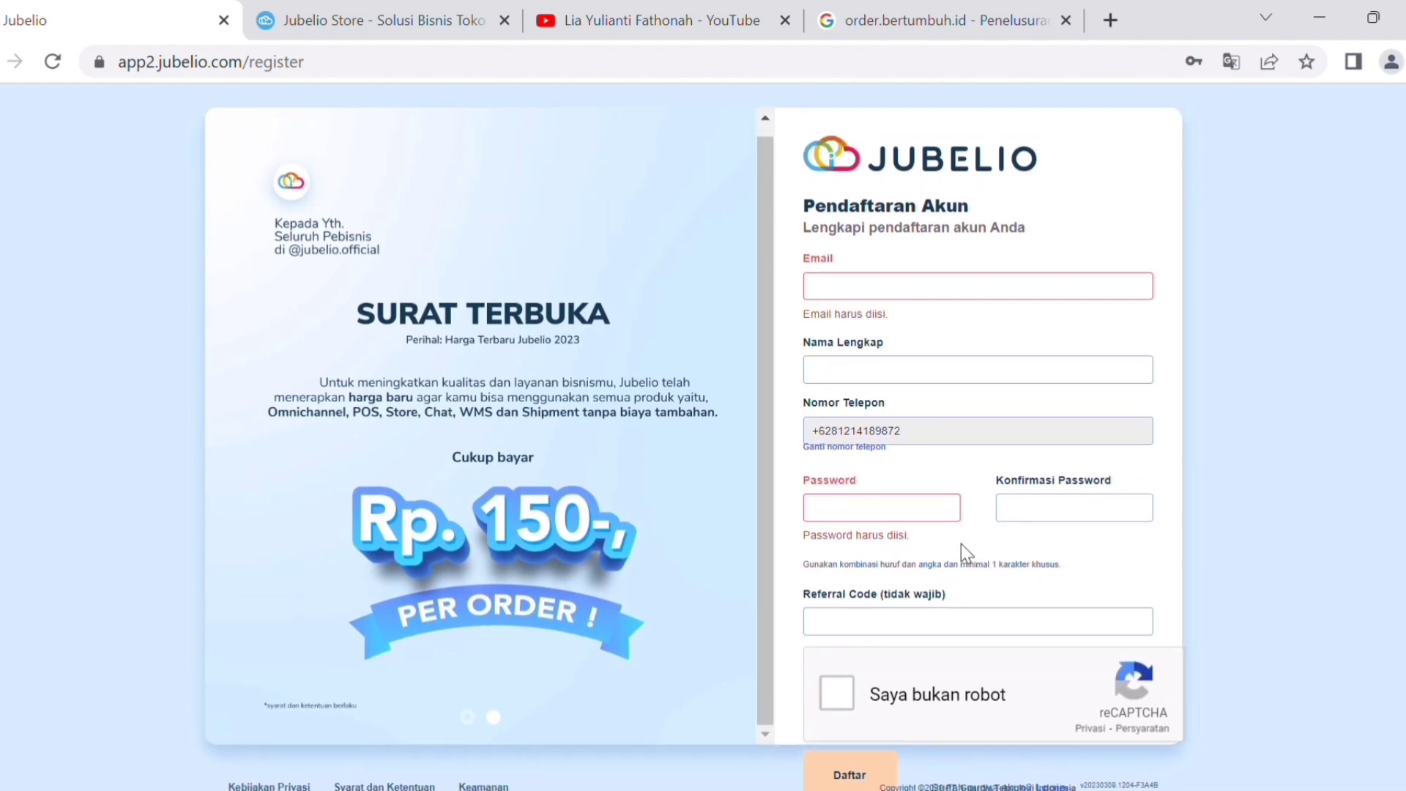